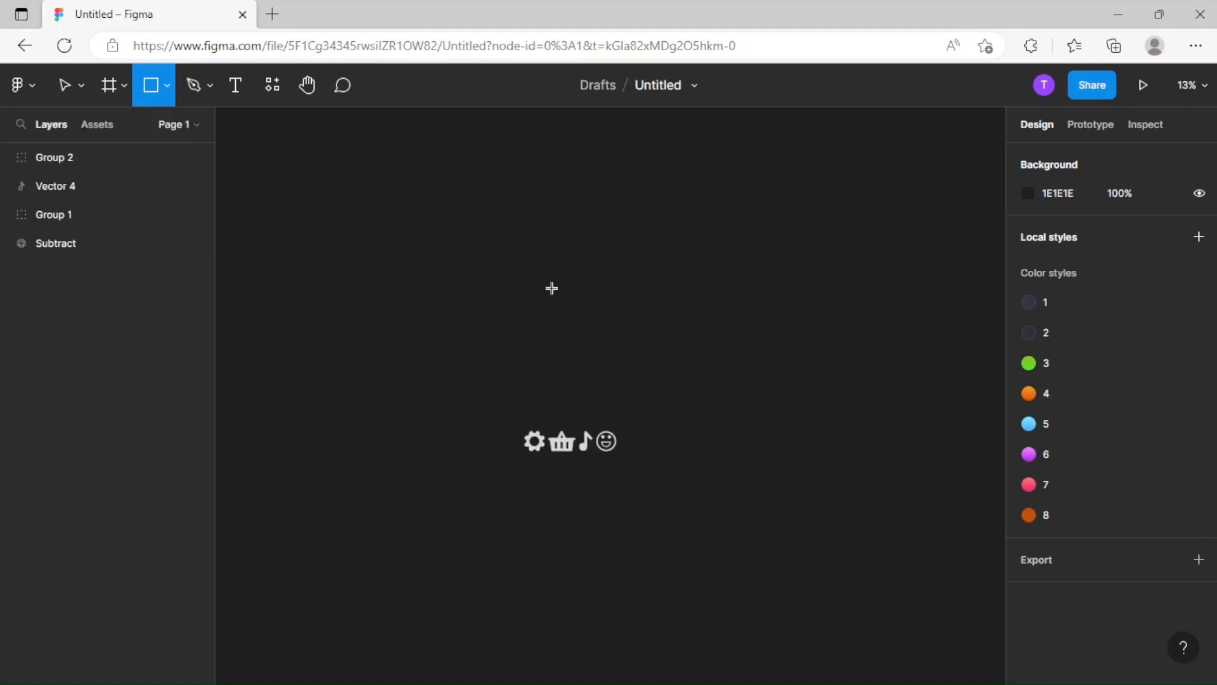
left_click(65, 87)
scroll(567, 315, "up", 5)
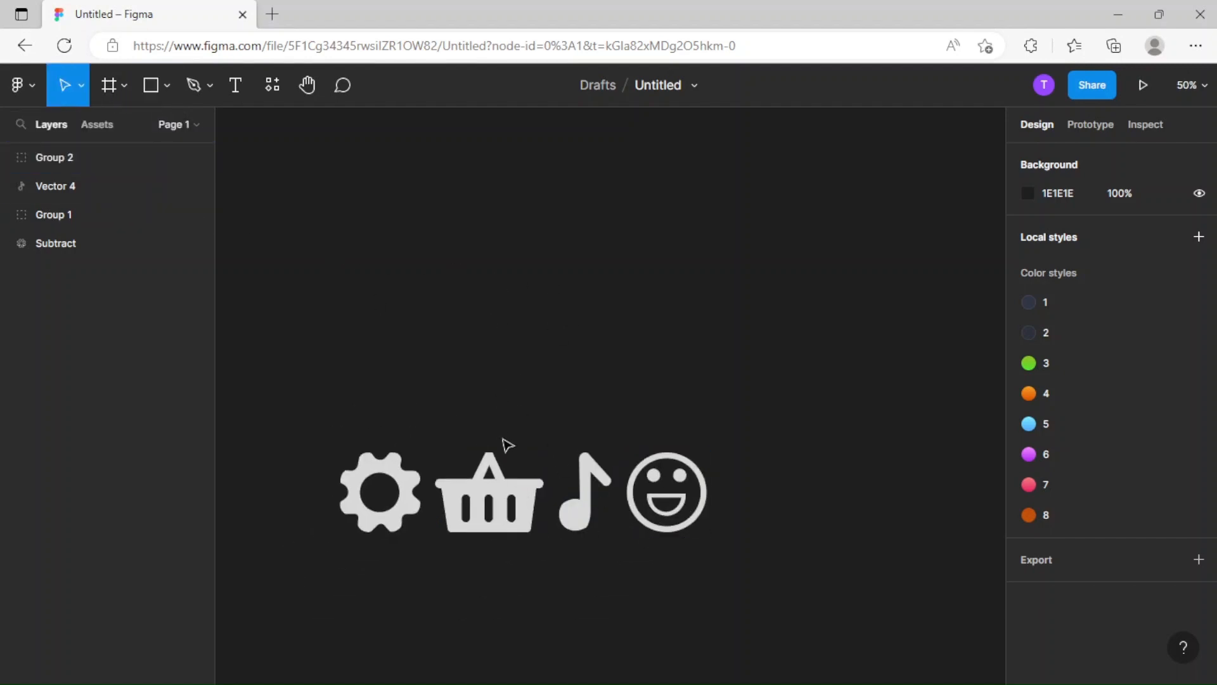
left_click_drag(313, 380, 726, 584)
scroll(752, 353, "down", 5)
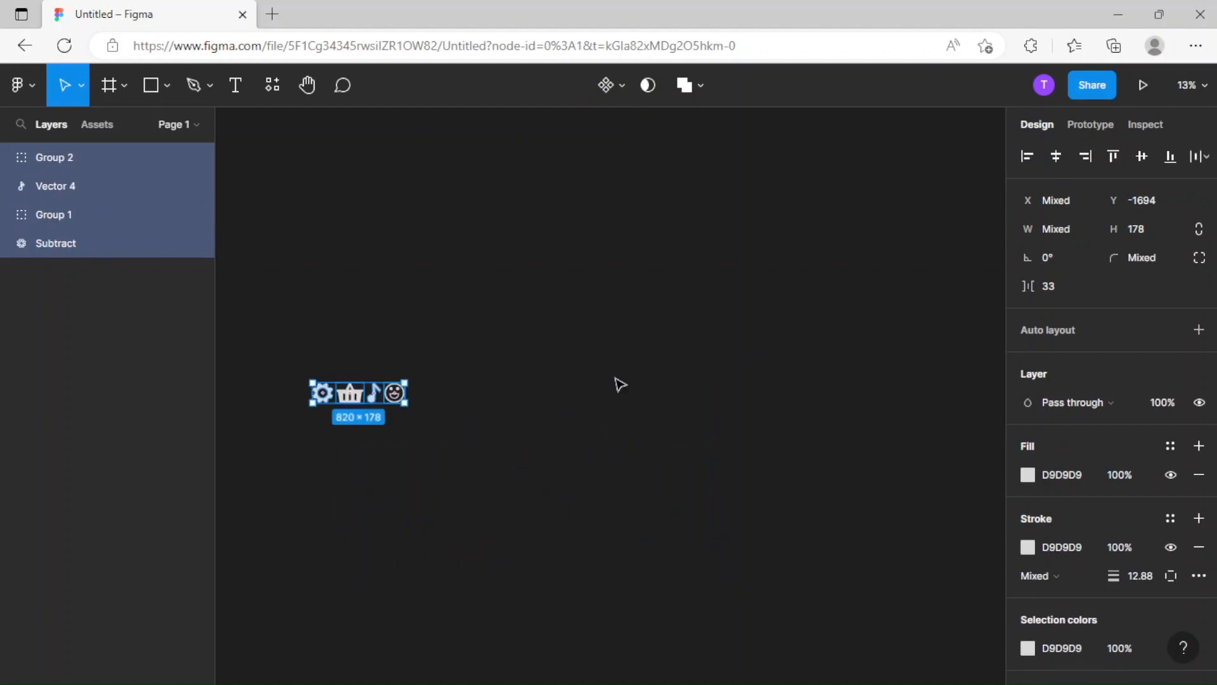
left_click(682, 474)
left_click_drag(600, 442, 657, 438)
key("ctrl+plus")
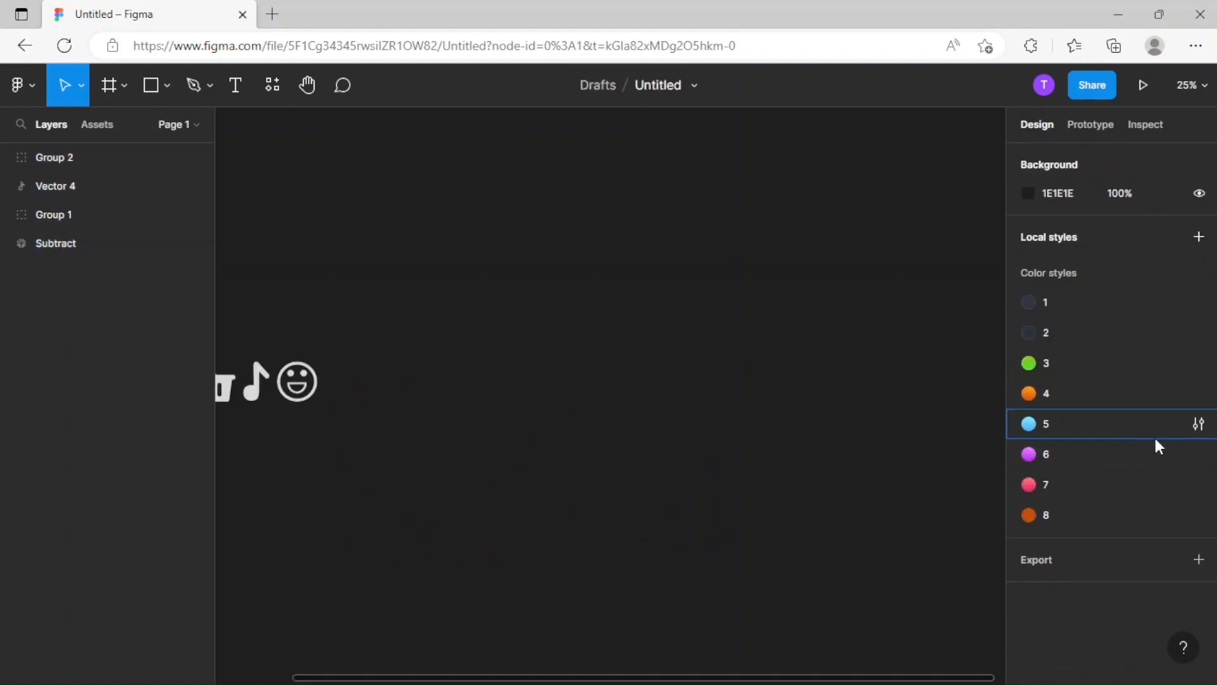
key("ctrl+minus")
left_click_drag(696, 361, 554, 365)
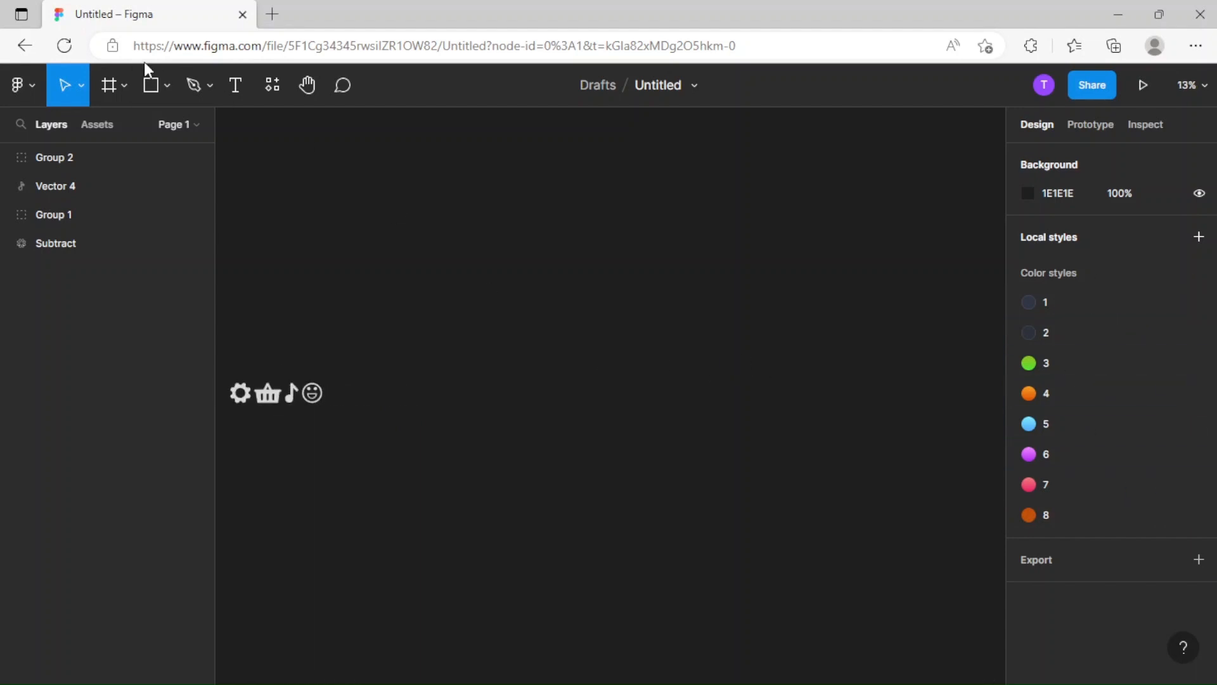
Draw a long thin rectangle about 2840 wide beside the icon row and reduce its height to about 70.
left_click(152, 87)
mouse_move(462, 383)
left_mouse_down()
mouse_move(786, 414)
mouse_move(779, 390)
left_mouse_up()
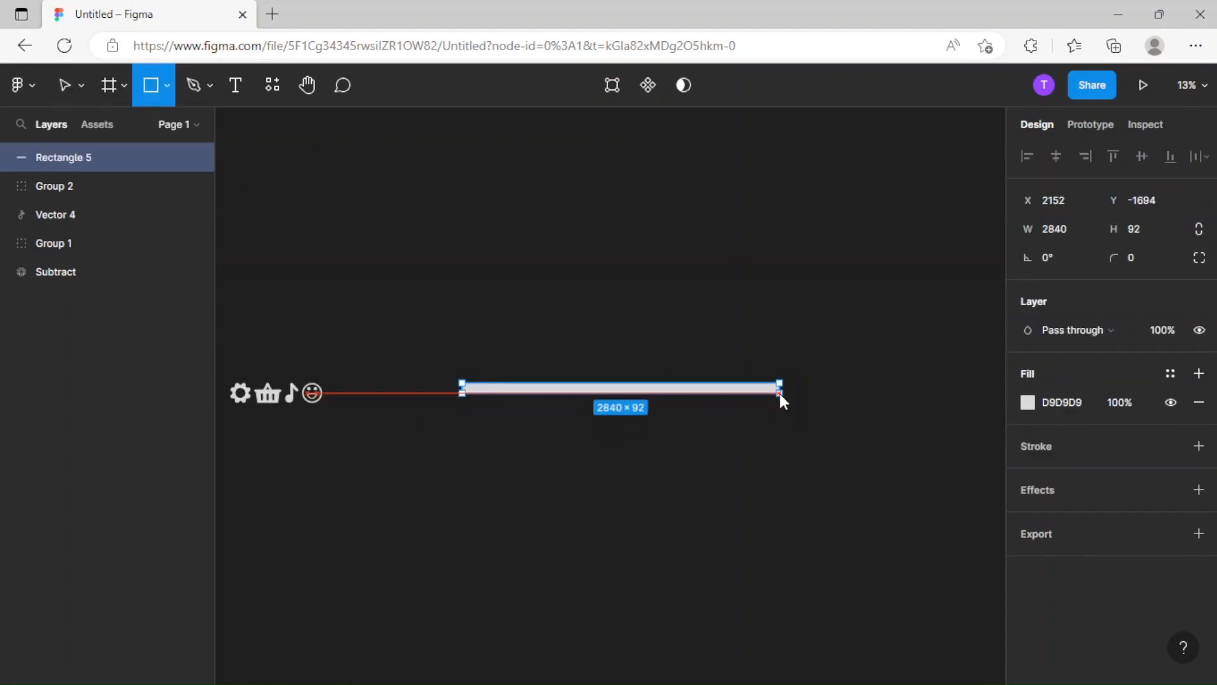
key("ctrl+plus")
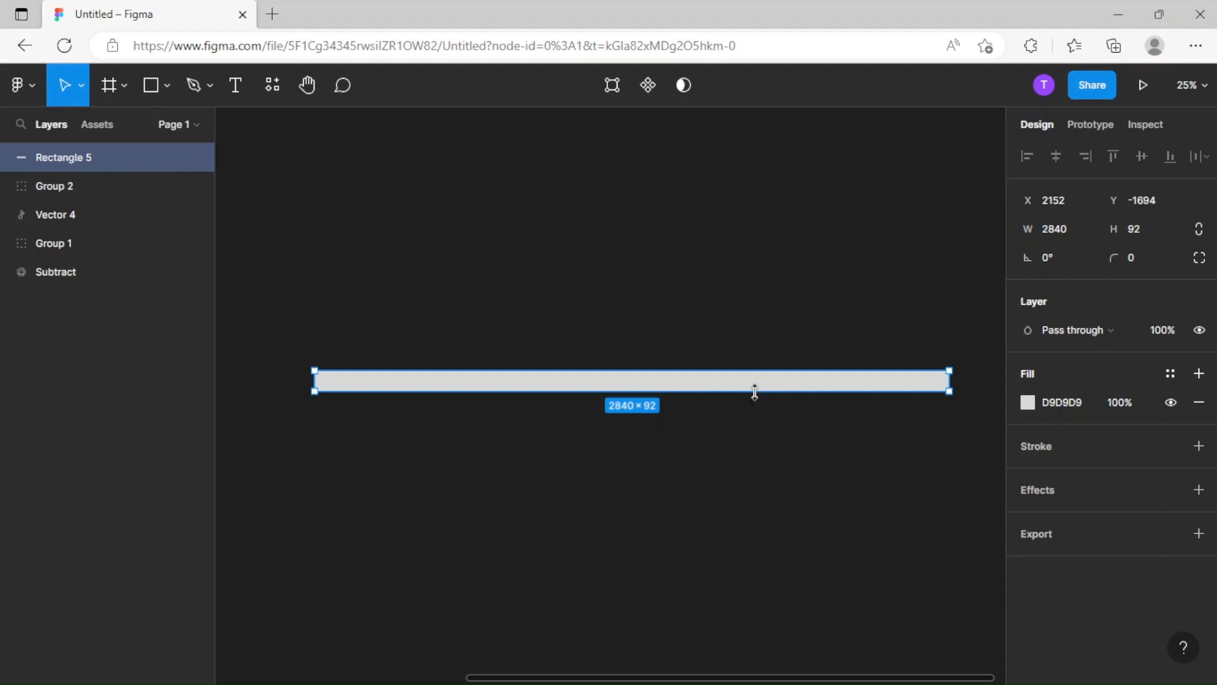
left_click_drag(754, 387, 752, 386)
left_click(702, 315)
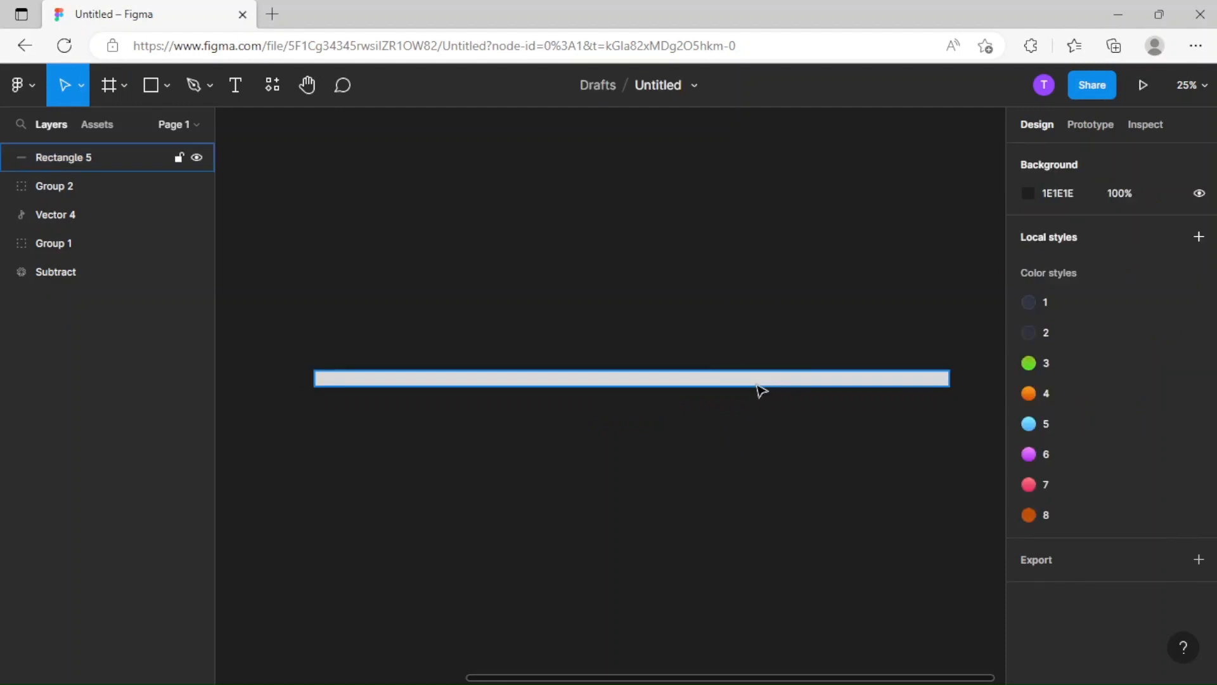
Round the long bar's corners with a radius of 86.
left_click(808, 377)
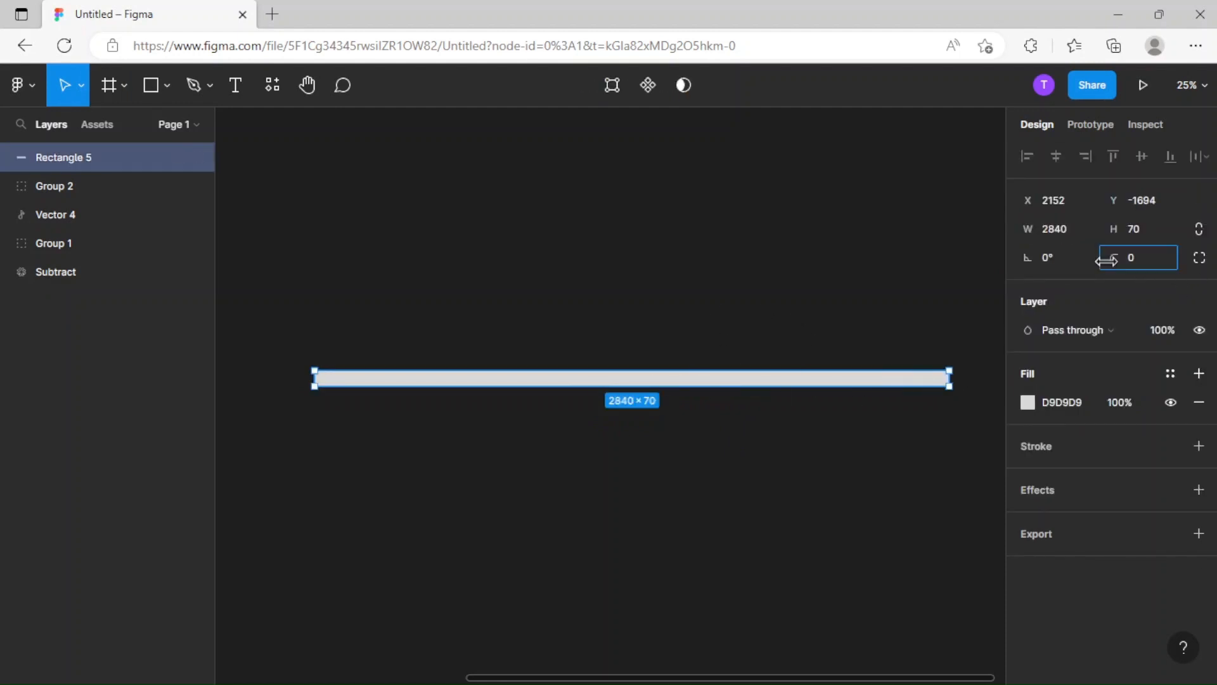
left_click_drag(1106, 259, 166, 261)
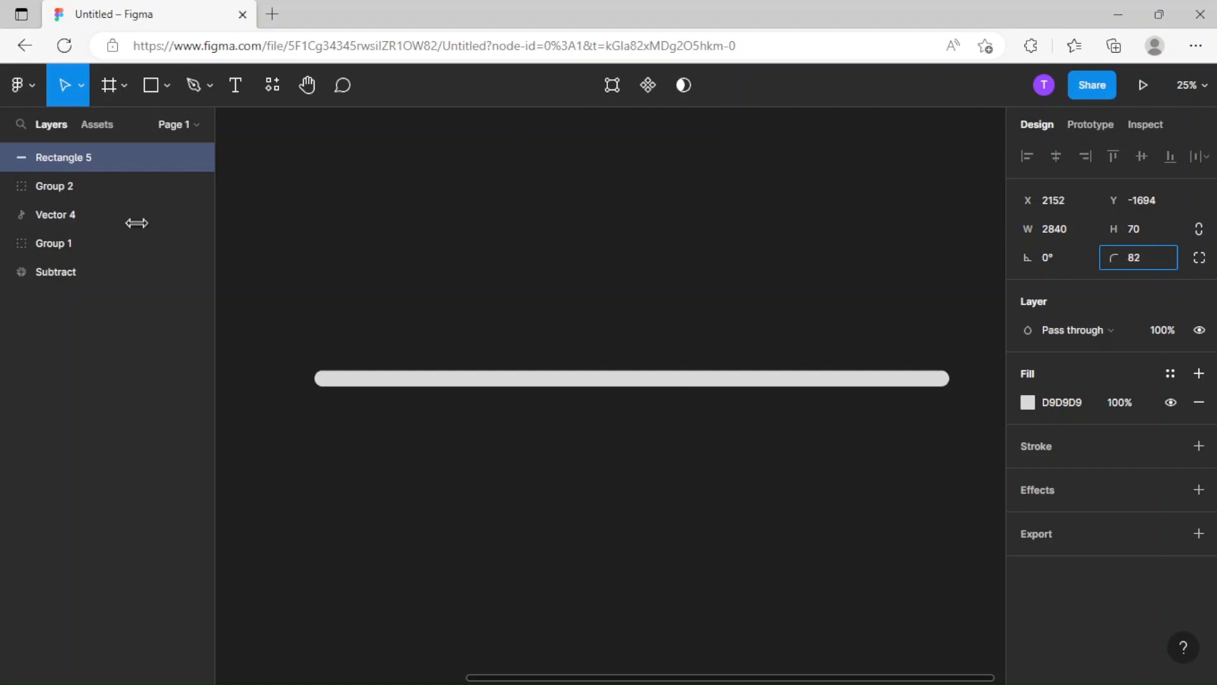
left_click_drag(136, 223, 141, 223)
left_click(793, 340)
Replace the bar's grey fill with color style 2.
left_click(890, 387)
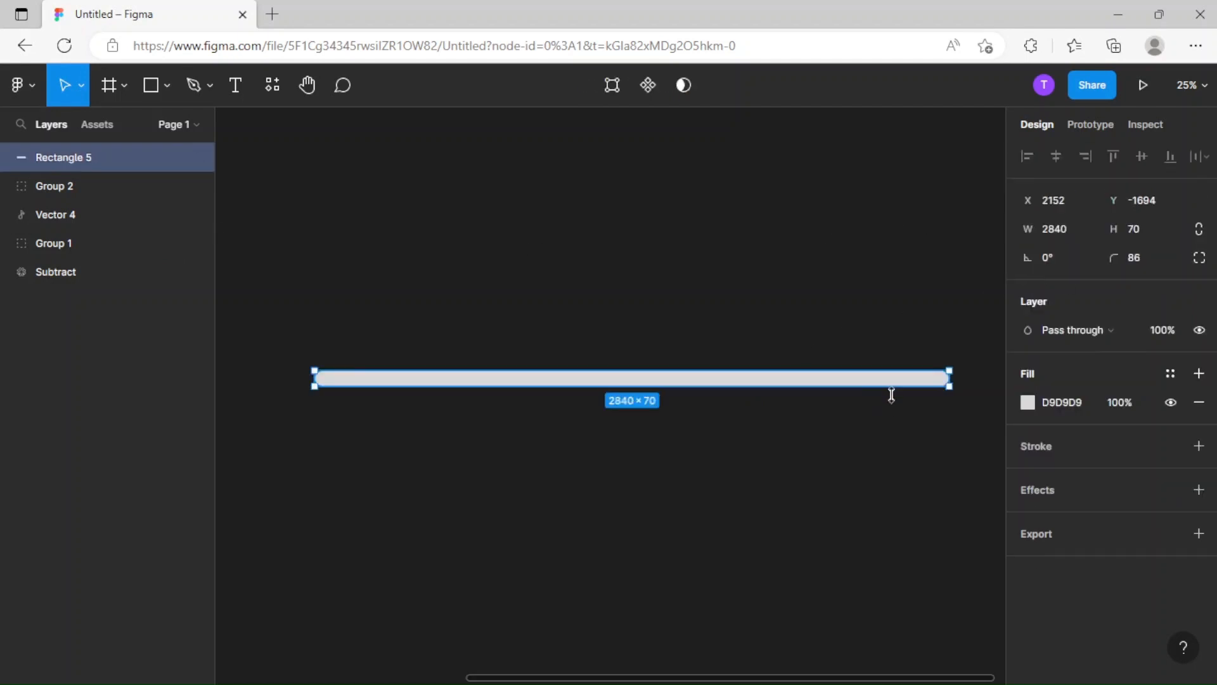
left_click(1203, 402)
left_click(1171, 373)
left_click(1071, 482)
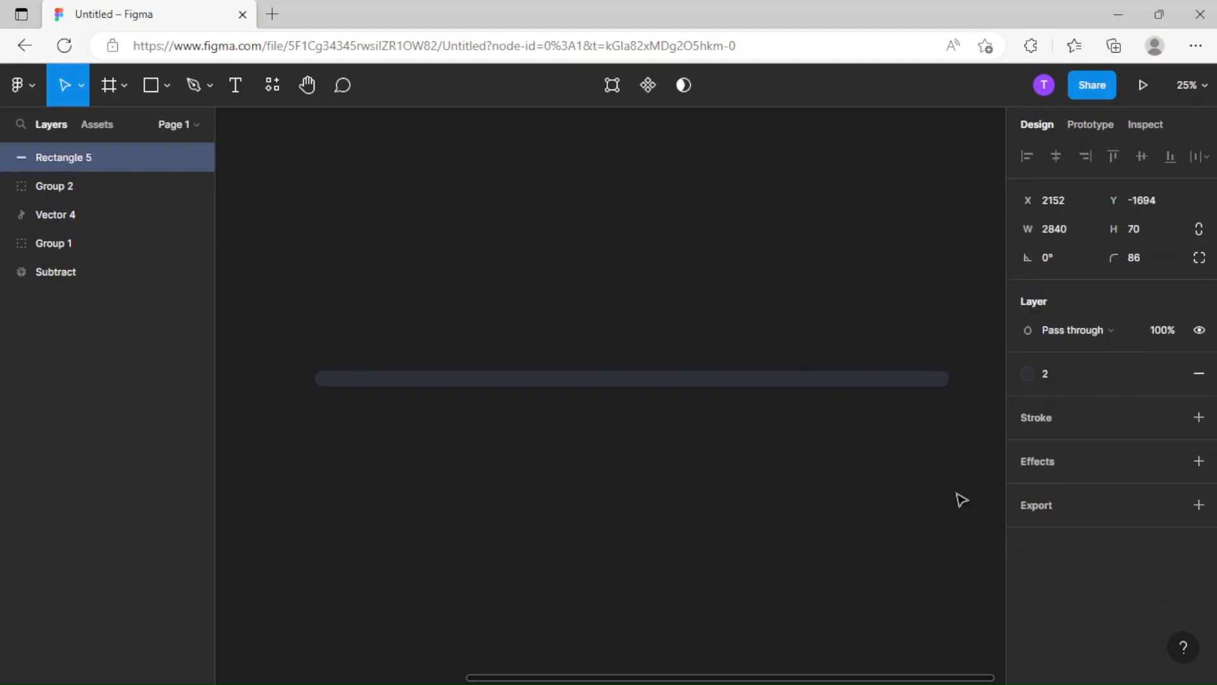
left_click(962, 500)
Duplicate the dark bar in place and shorten the copy from its right end to about 2220 wide.
left_click(951, 388)
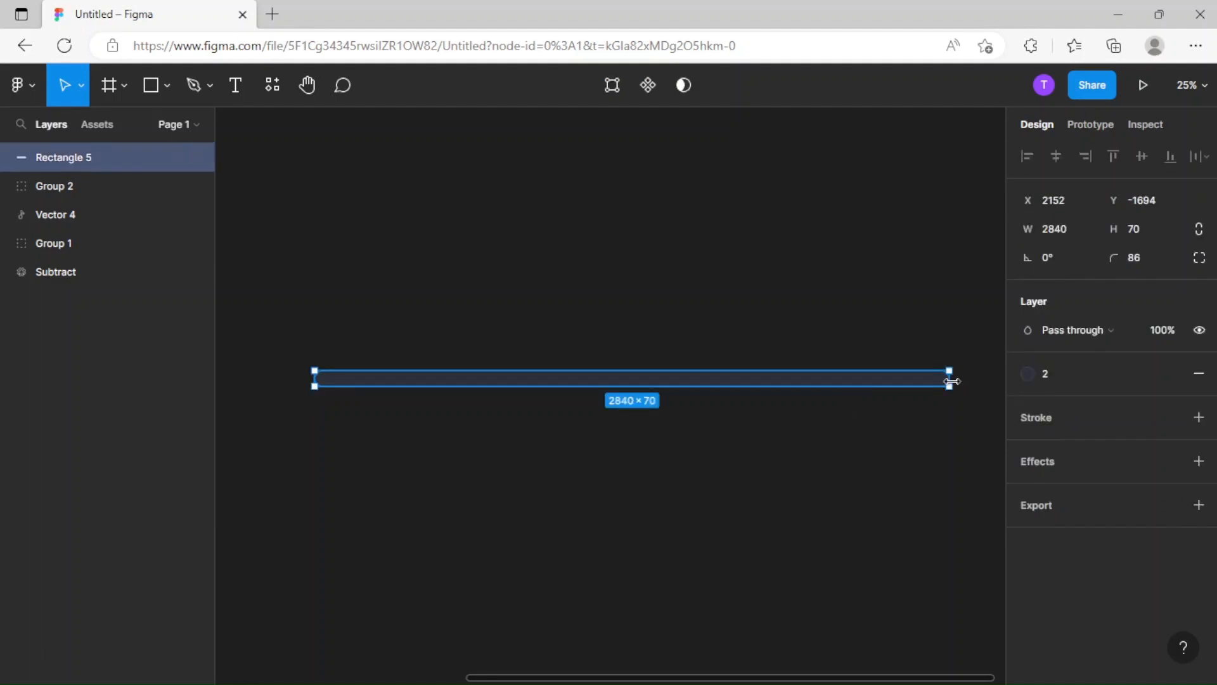
key("ctrl+d")
left_click_drag(951, 380, 810, 383)
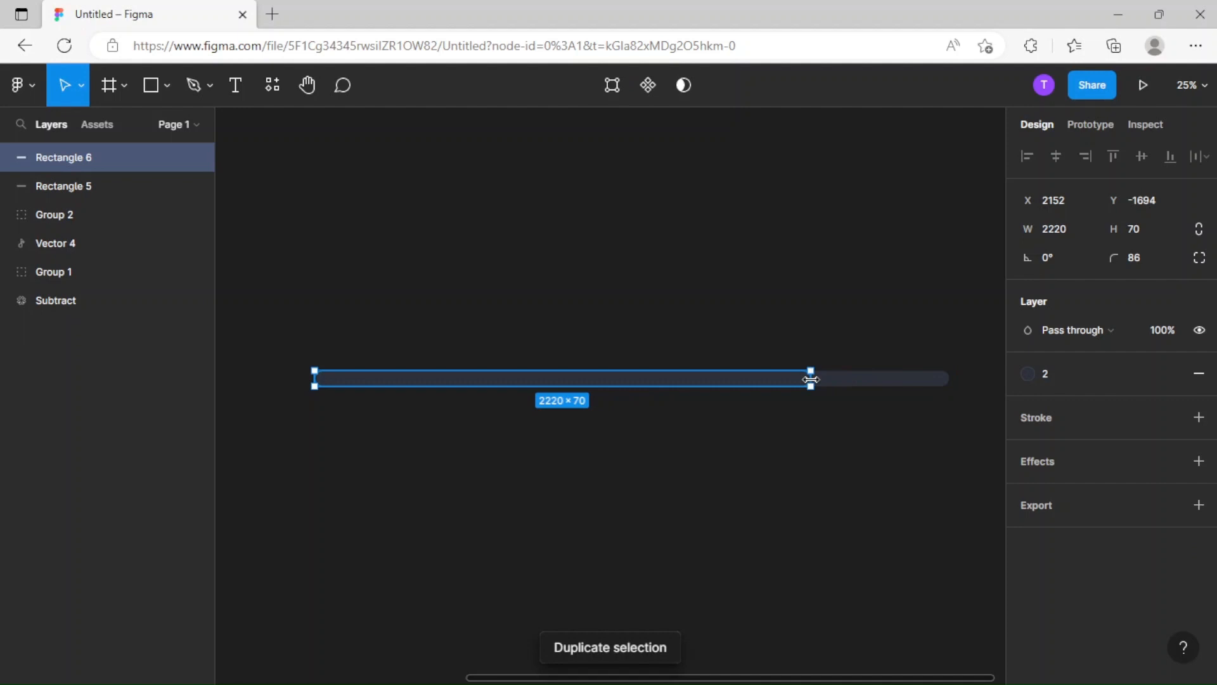
Replace the fill of the shortened bar with the green color style 3.
left_click(1199, 373)
left_click(1170, 373)
left_click(1095, 483)
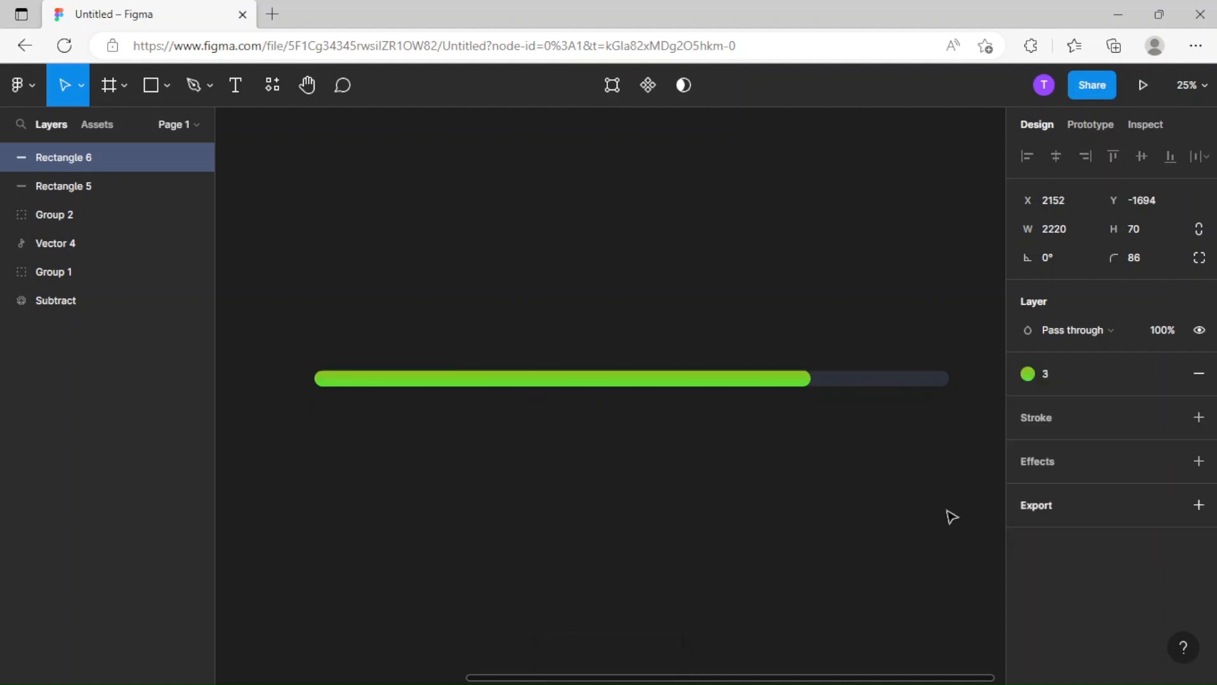
left_click(627, 443)
Add the text "LEVEL - 1" above the left end of the progress bar.
left_click_drag(617, 428, 694, 481)
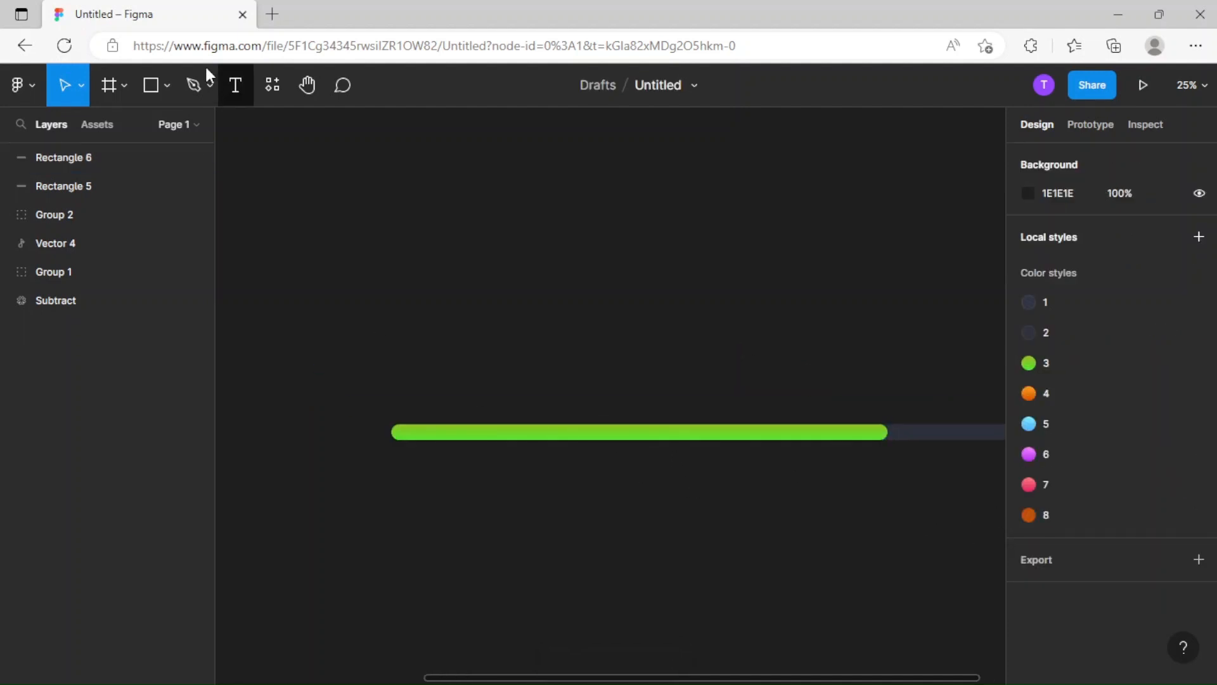
key("t")
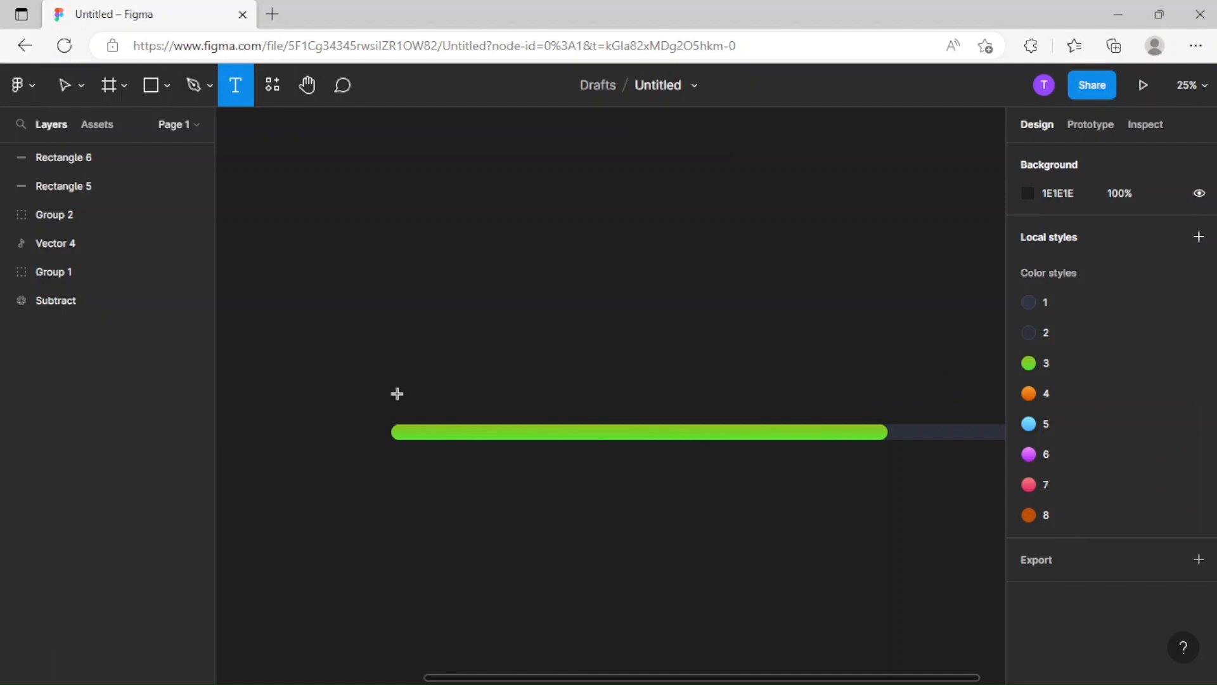
left_click_drag(391, 388, 532, 420)
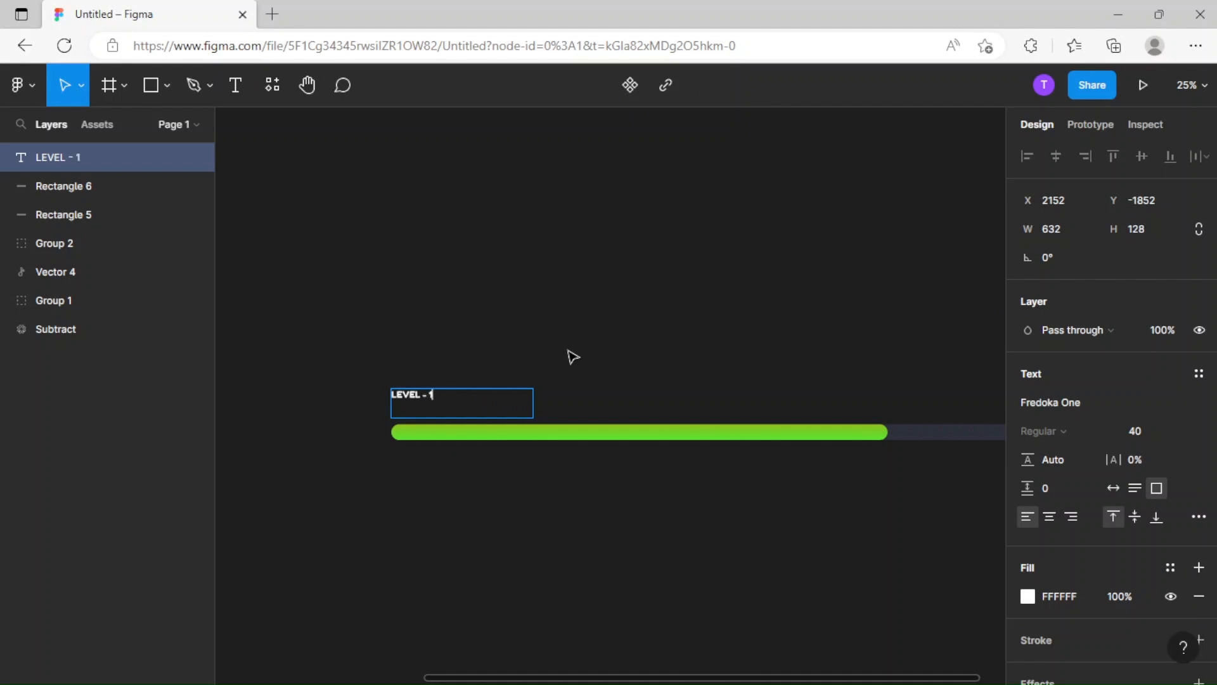
key("Escape")
Set the LEVEL - 1 label to font size 96 with auto width, and nudge it down closer to the bar.
left_click(1189, 432)
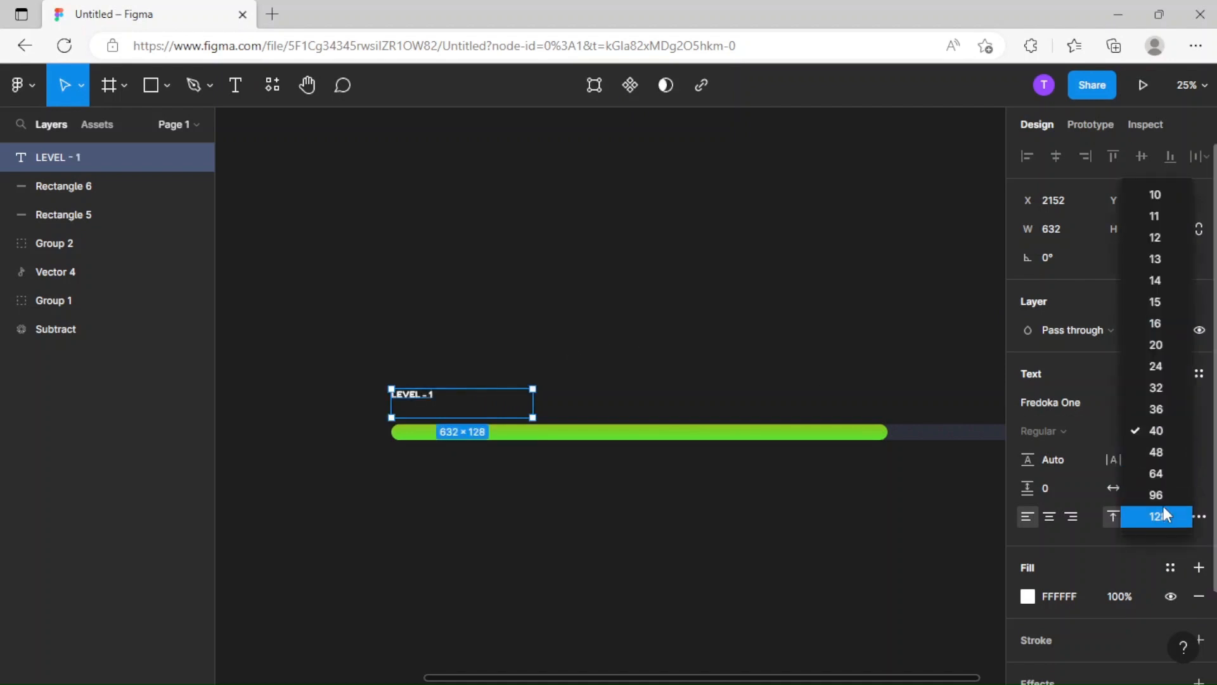
left_click(1166, 473)
left_click(1181, 431)
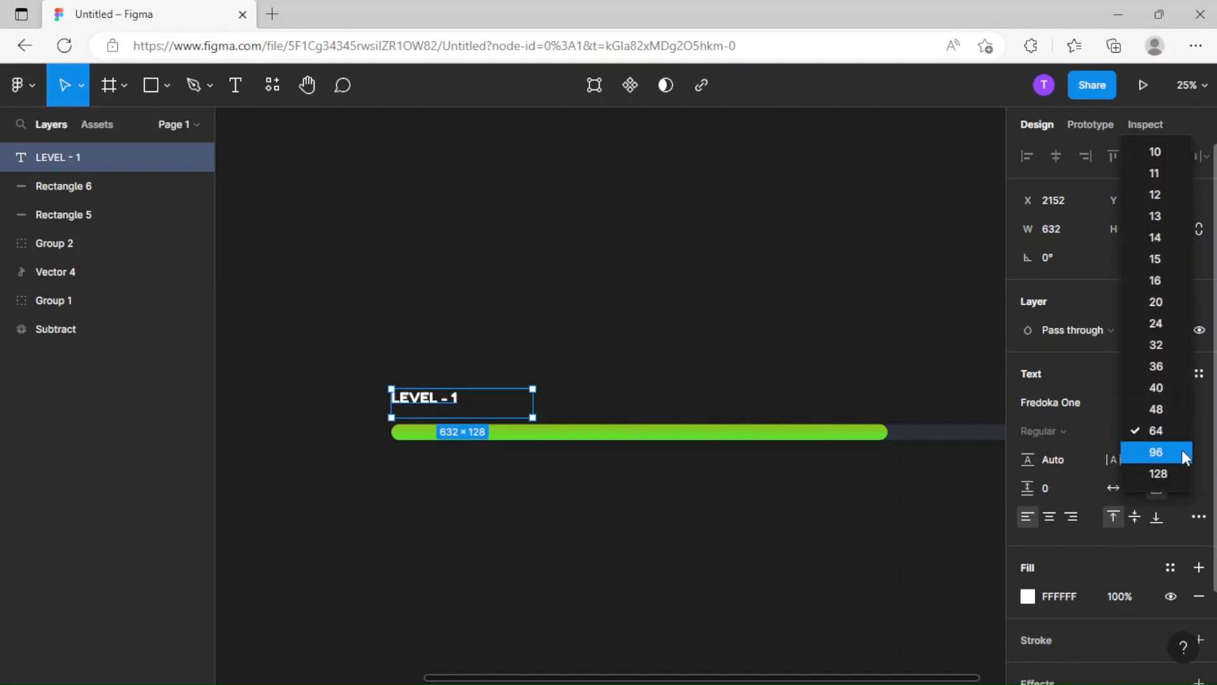
left_click(1183, 452)
left_click(1113, 487)
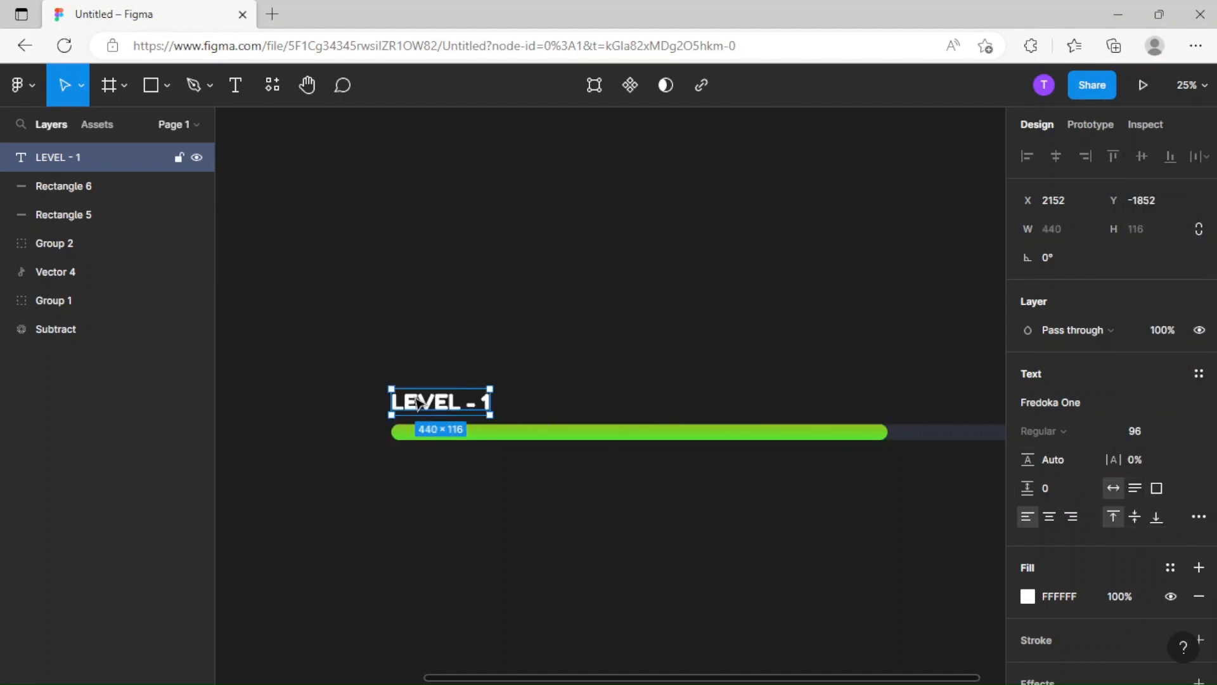
left_click_drag(419, 403, 422, 407)
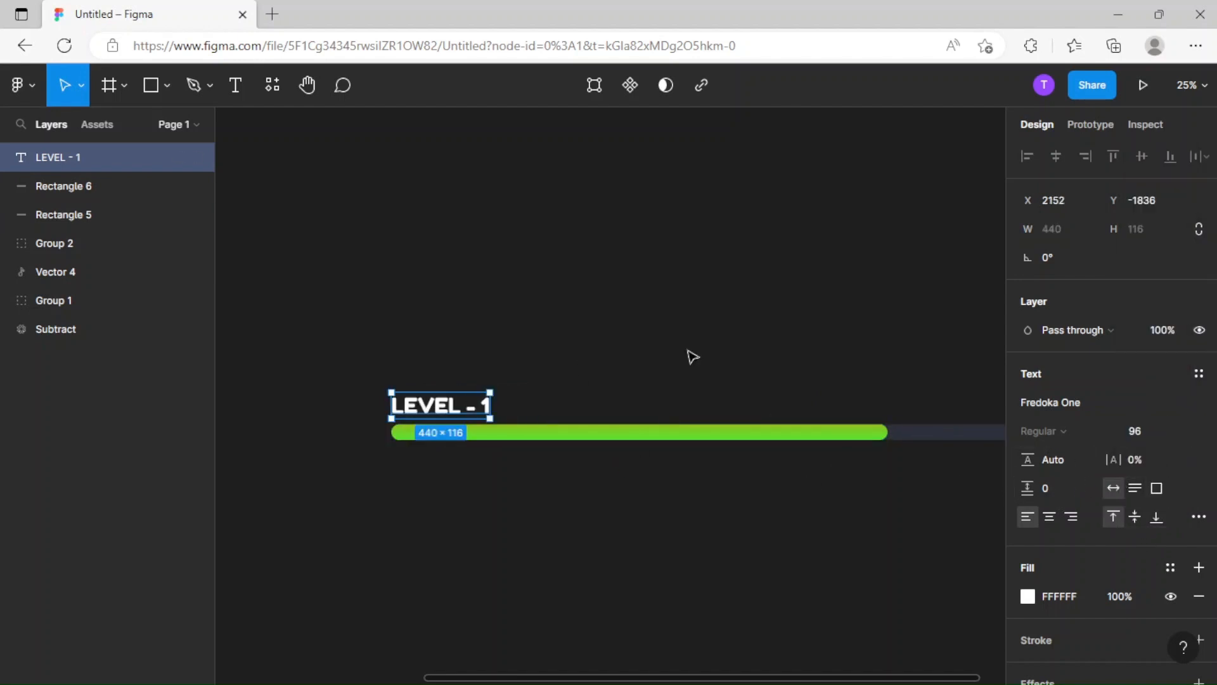
left_click(690, 353)
Duplicate the LEVEL - 1 label to the bar's right end, change the copy to "LEVEL - 2" and align it with the bar's end.
scroll(529, 374, "right", 3)
left_click(277, 411)
key("ctrl+d")
left_click_drag(277, 410, 808, 408)
double_click(810, 406)
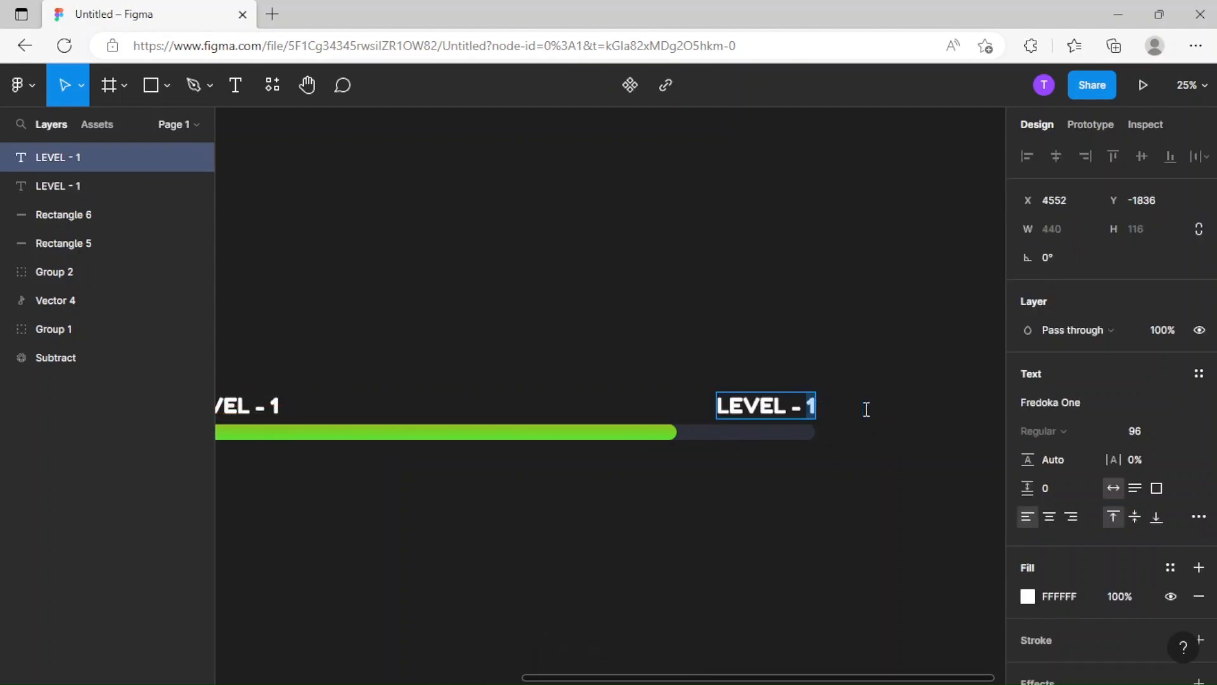
key("Escape")
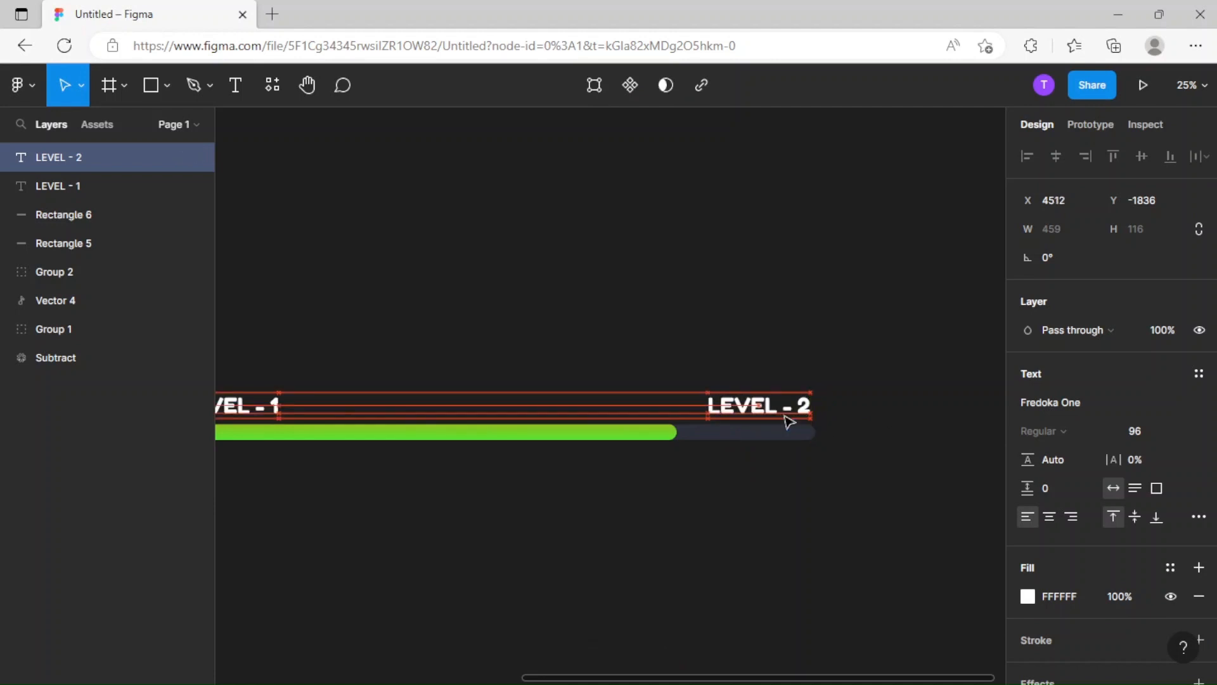
left_click(796, 334)
Replace the white fill of the LEVEL - 2 label with the red color style 7.
left_click(774, 412)
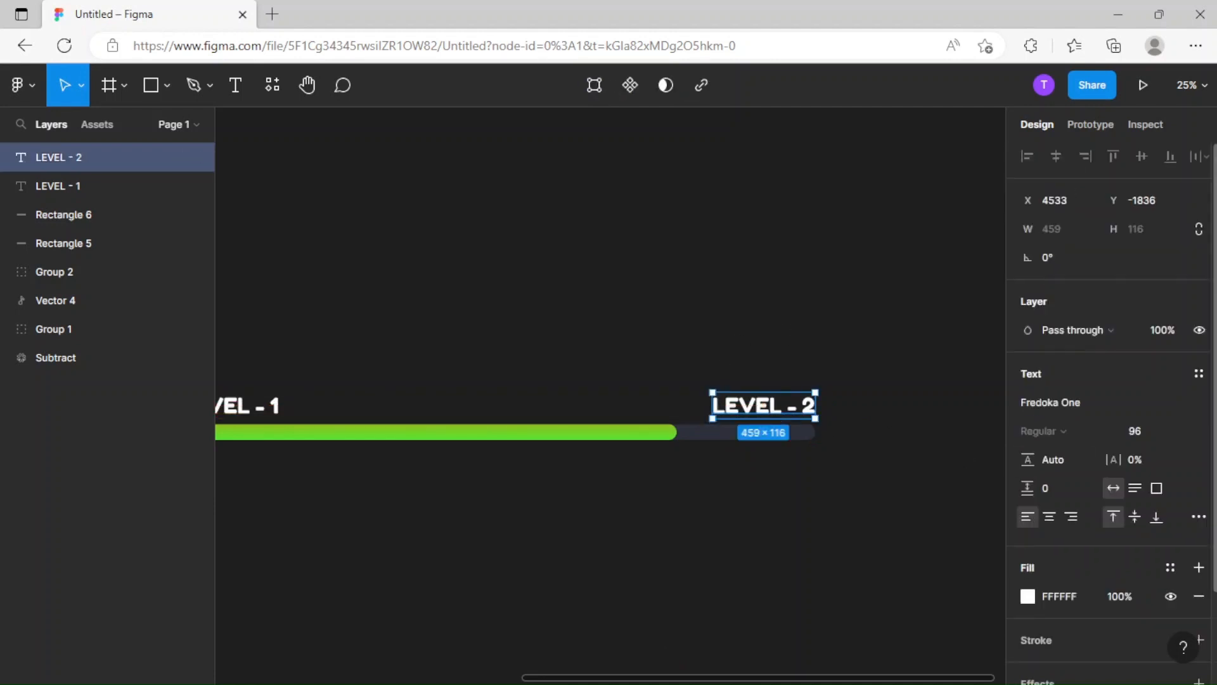
left_click(1198, 595)
left_click(1168, 565)
left_click(1042, 659)
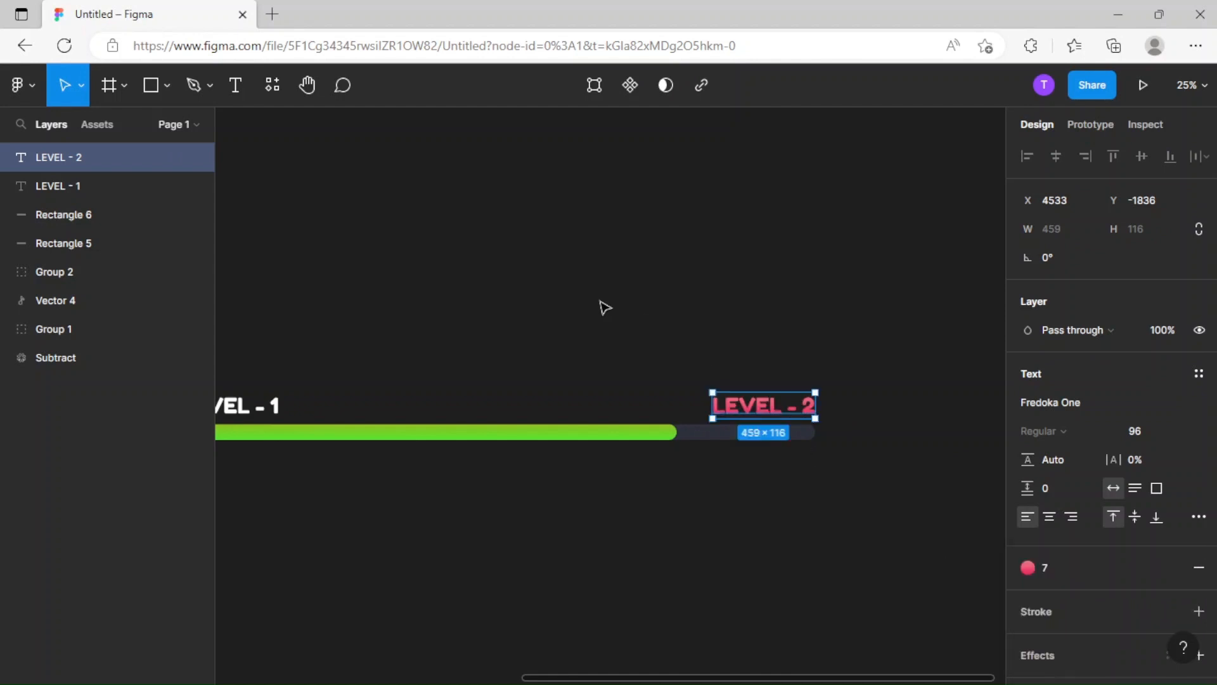
Replace the white fill of the LEVEL - 1 label with the green color style 3.
scroll(659, 323, "left", 3)
left_click(725, 345)
left_click(473, 418)
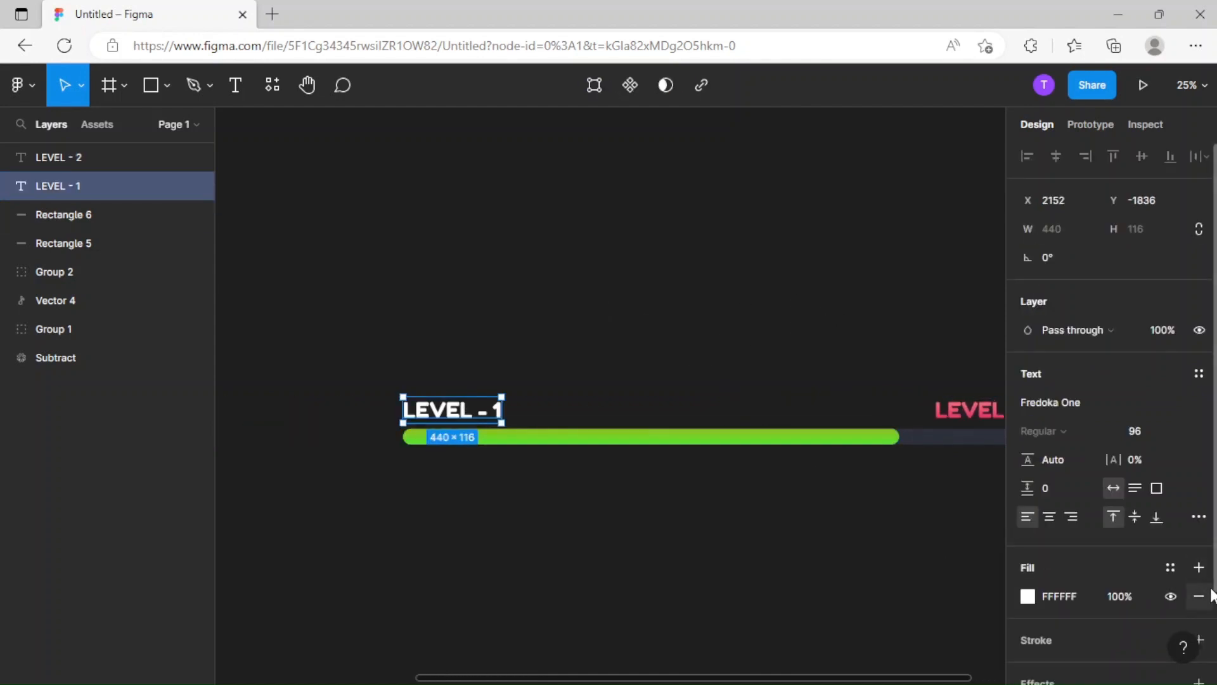
left_click(1198, 596)
left_click(1170, 567)
left_click(1097, 633)
left_click(780, 348)
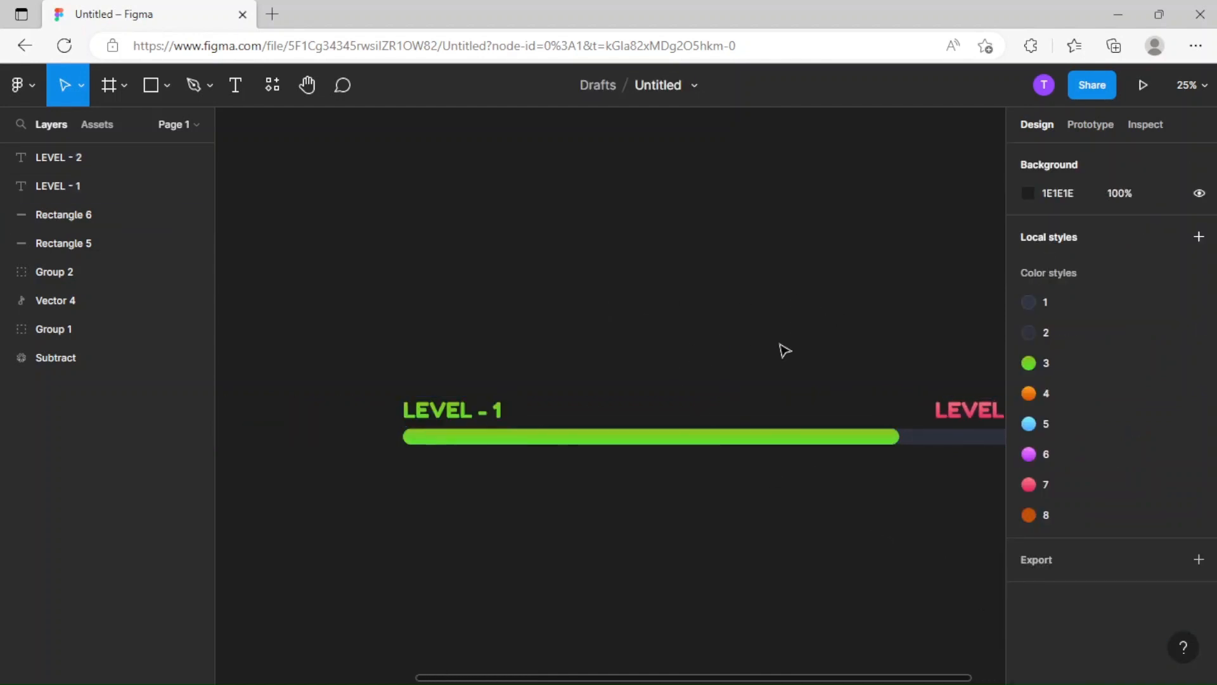
Group both level labels and the two progress bar rectangles together.
left_click_drag(786, 346, 646, 343)
left_click(654, 429)
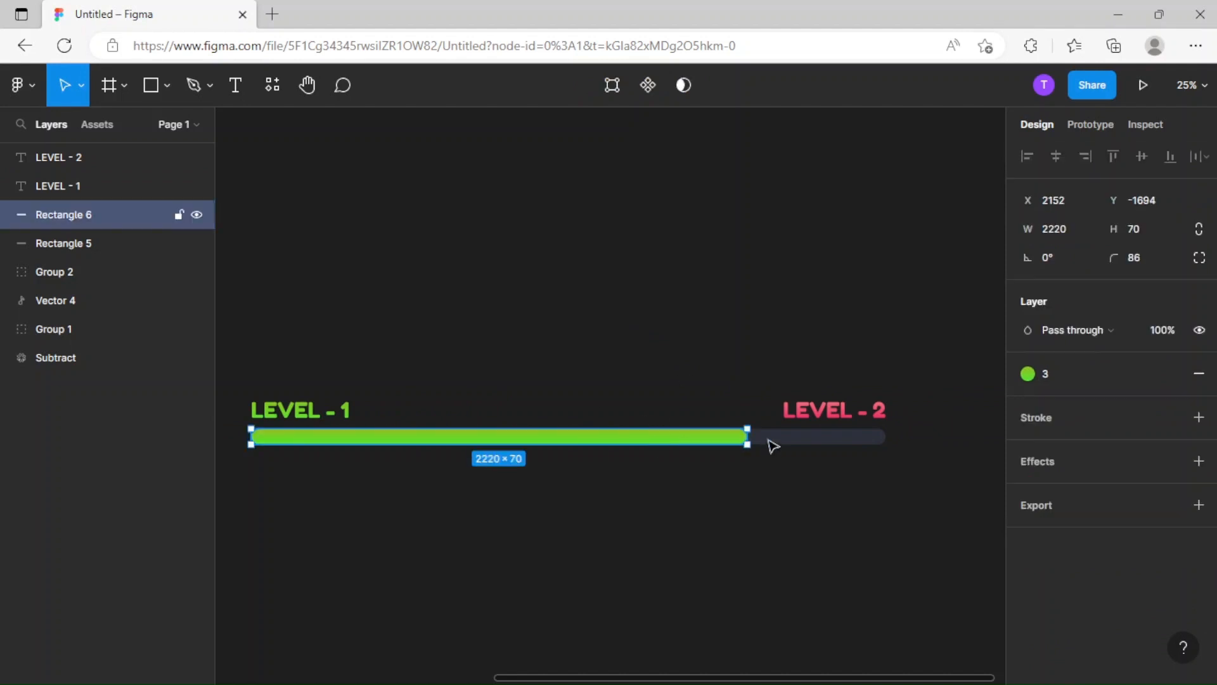
left_click(620, 394)
scroll(619, 394, "down", 3)
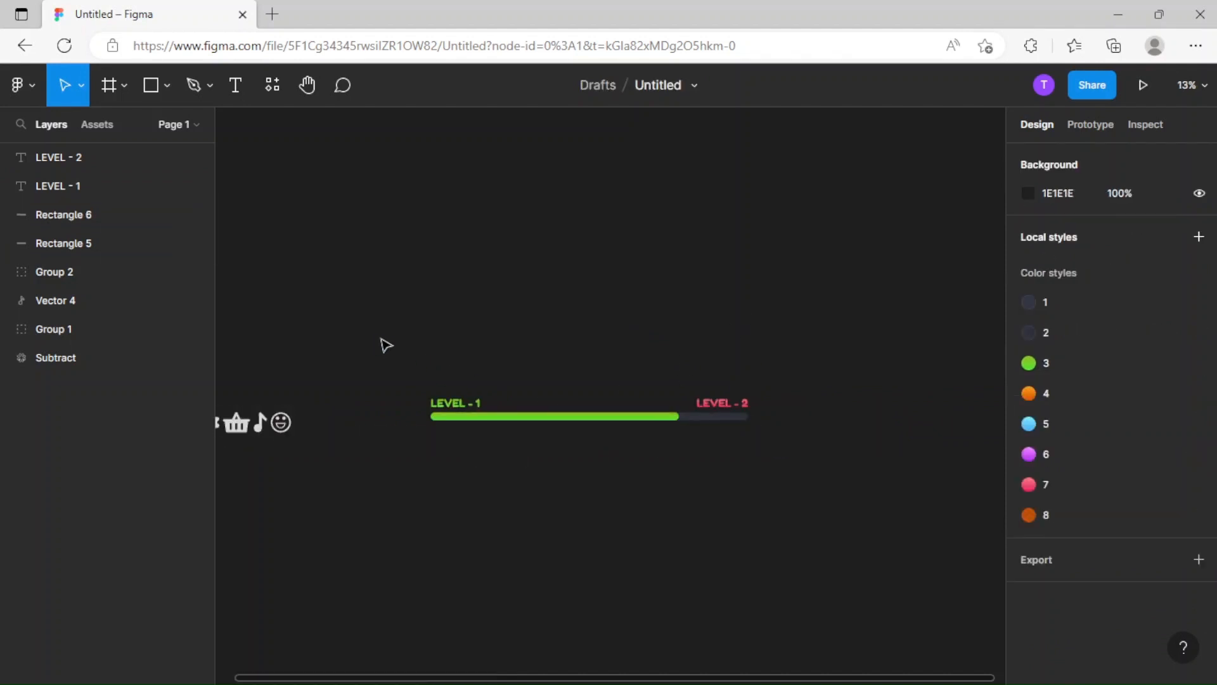
left_click_drag(373, 336, 862, 501)
key("ctrl+g")
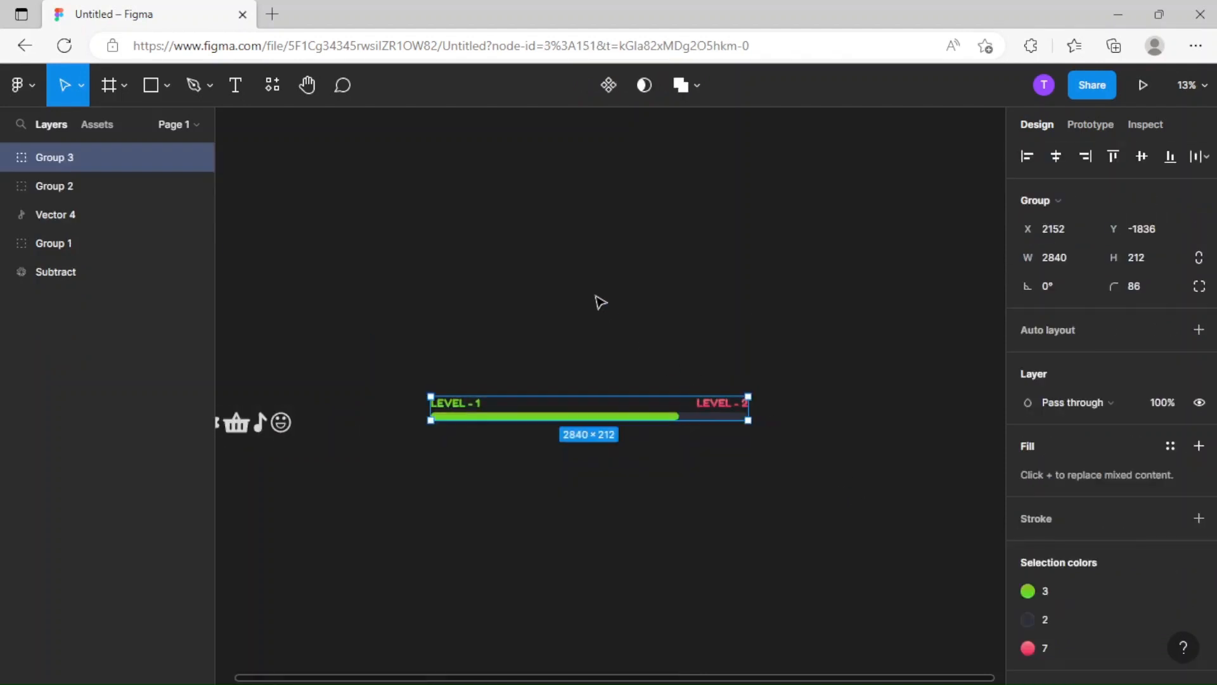
left_click(596, 298)
Draw a rectangle about 2840 × 284 below the progress bar, matching the bar's width and left edge.
left_click_drag(453, 402, 639, 294)
scroll(638, 294, "up", 3)
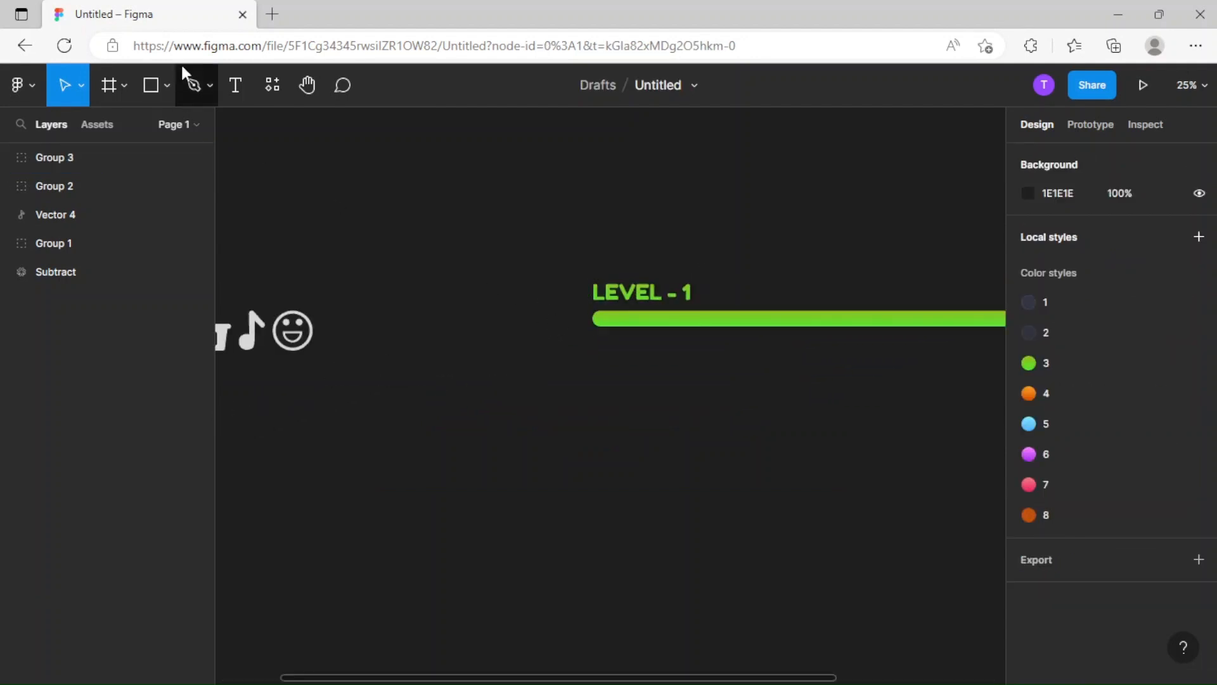
left_click(150, 82)
scroll(638, 295, "right", 5)
scroll(637, 296, "down", 2)
left_click_drag(410, 281, 823, 337)
scroll(540, 344, "left", 5)
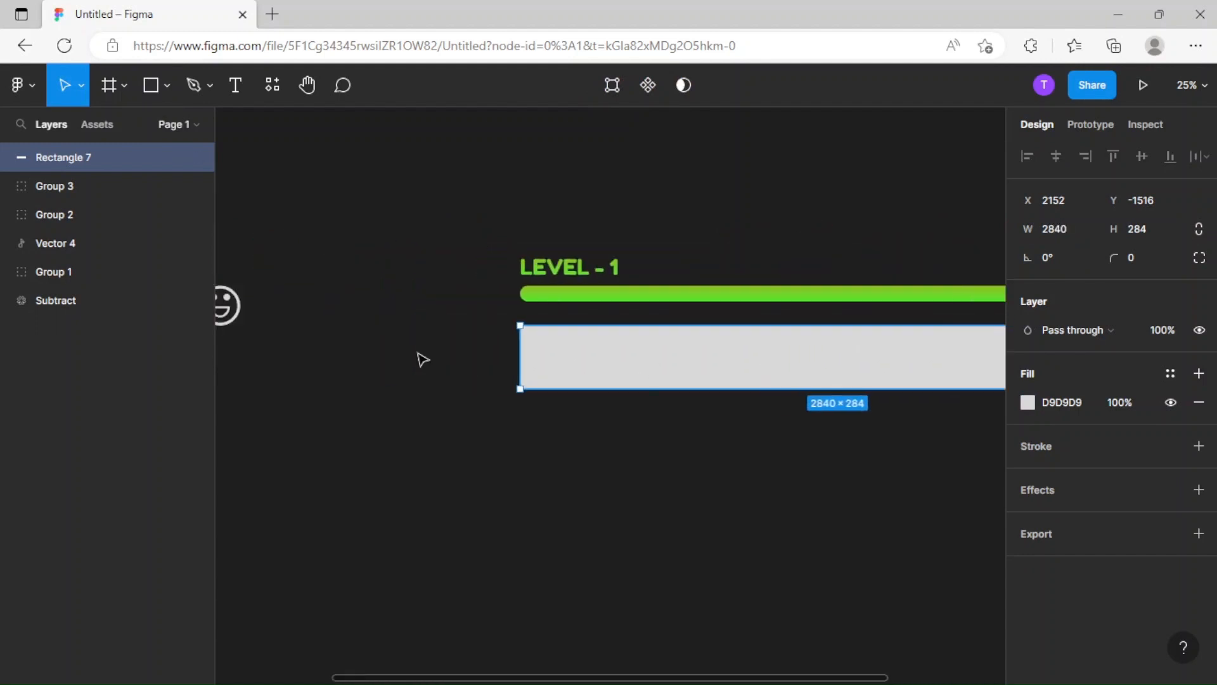
left_click_drag(521, 365, 521, 365)
Extend the new rectangle's top edge up toward the progress bar and set its height to 350.
scroll(560, 383, "right", 5)
scroll(559, 383, "up", 1)
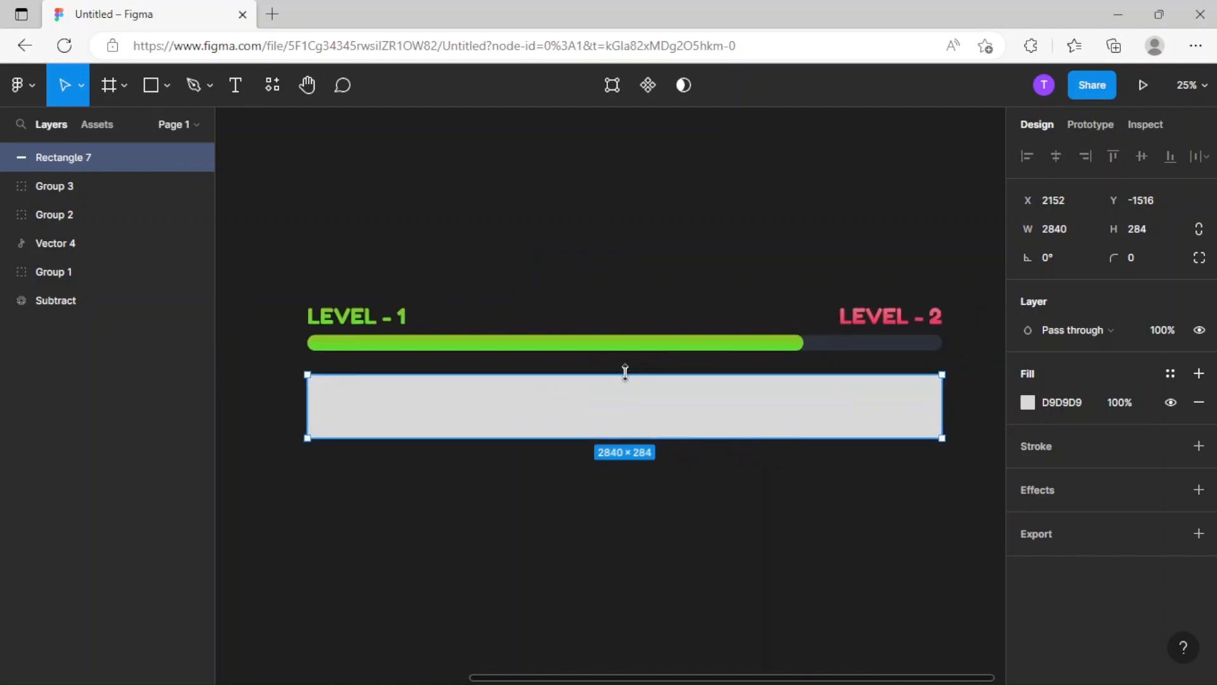
left_click_drag(625, 373, 626, 366)
left_click_drag(607, 441, 609, 444)
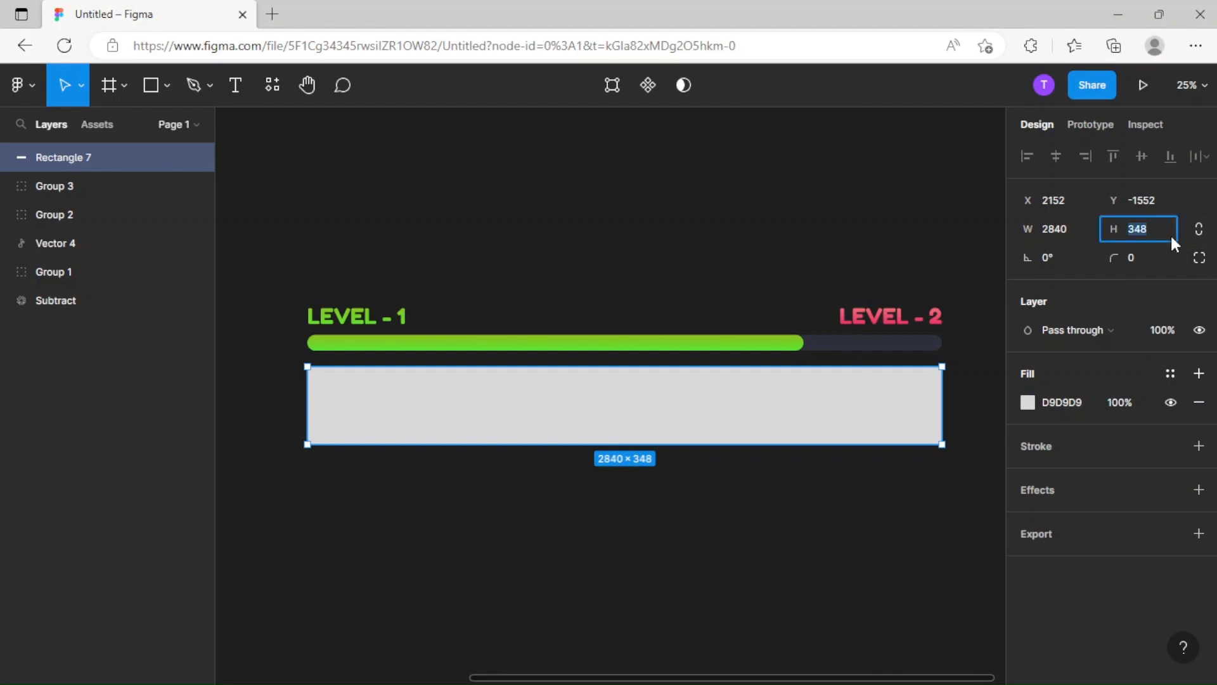
type("350")
key("Return")
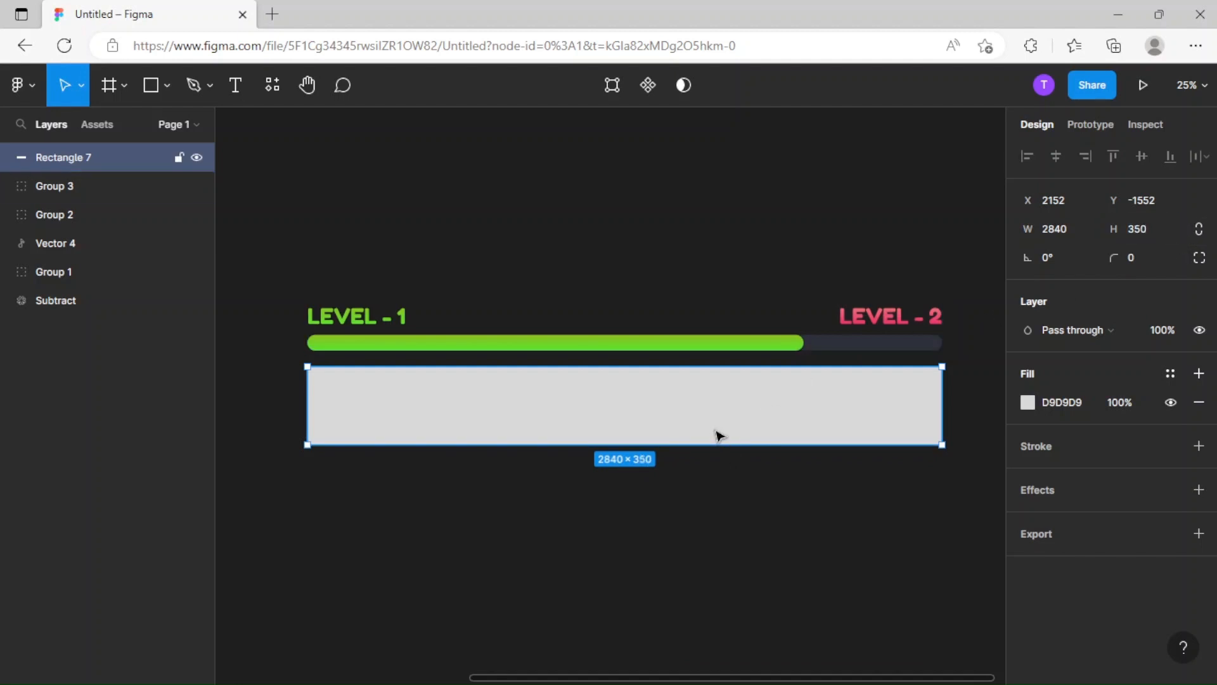
Nudge the wide panel slightly down and replace its grey fill with color style 2.
left_click_drag(719, 435, 725, 438)
left_click(535, 489)
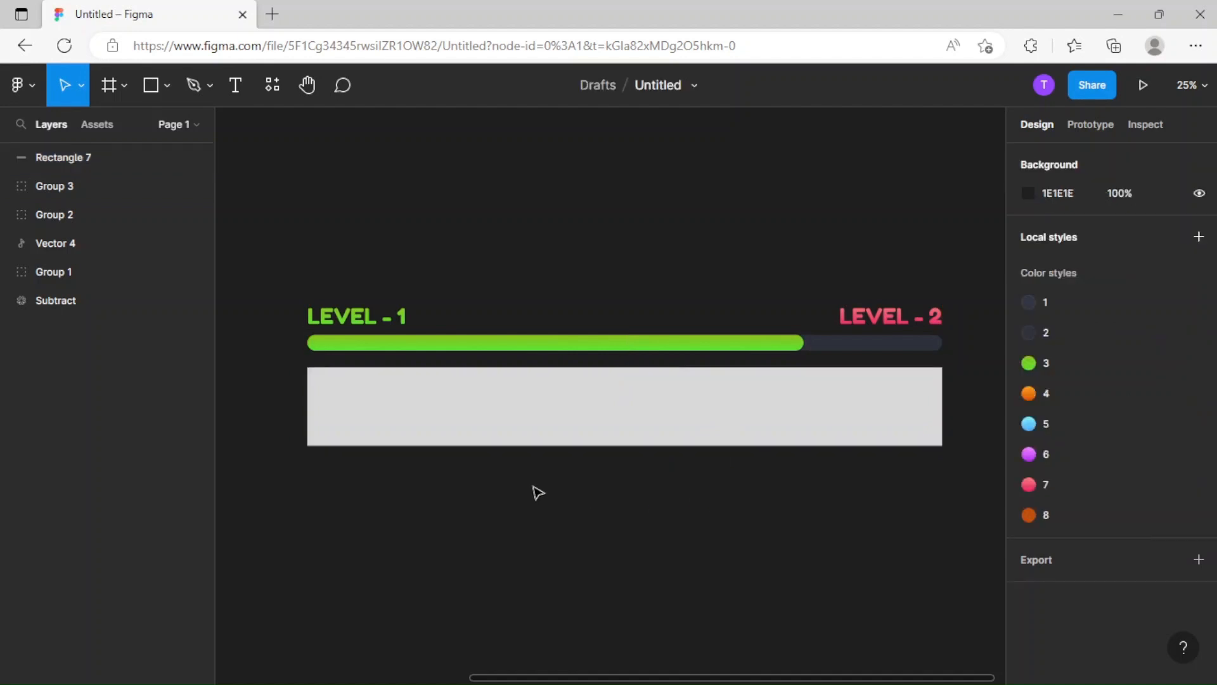
left_click(660, 426)
left_click(1197, 403)
left_click(1170, 374)
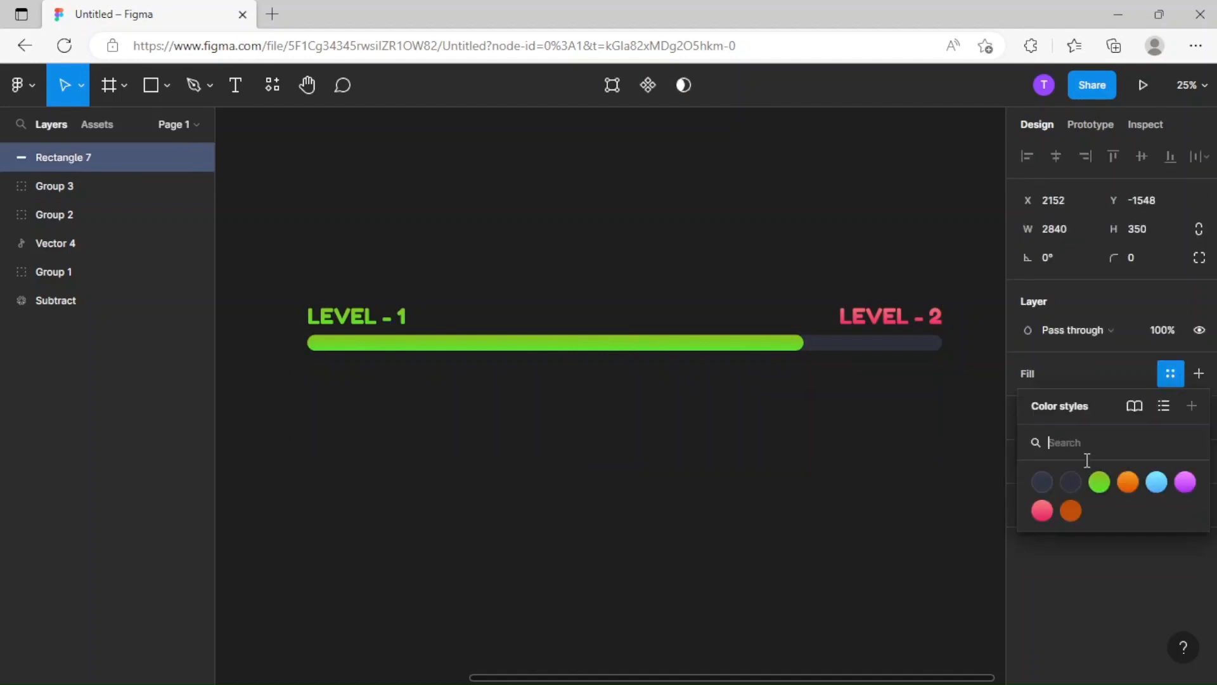
left_click(1070, 483)
left_click(677, 535)
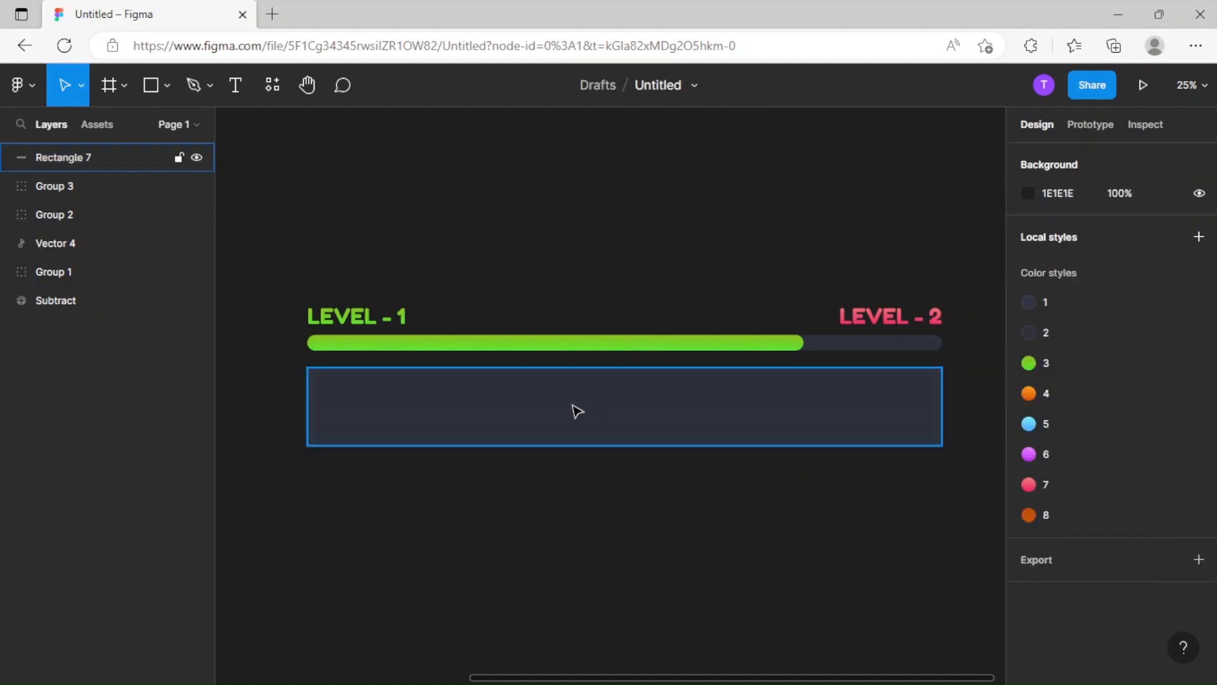
Set the wide panel's corner radius to 15.
left_click(767, 432)
left_click_drag(1141, 257, 1166, 258)
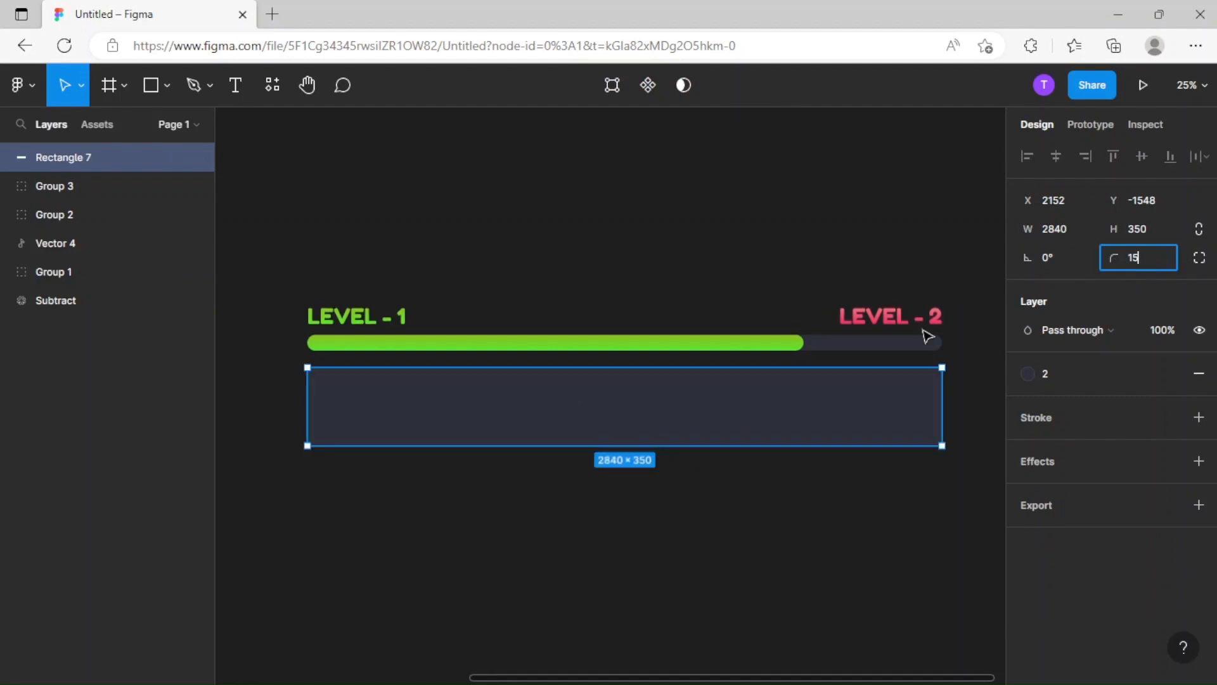
left_click(877, 514)
scroll(849, 517, "right", 2)
key("ctrl+plus")
left_click_drag(836, 529, 501, 470)
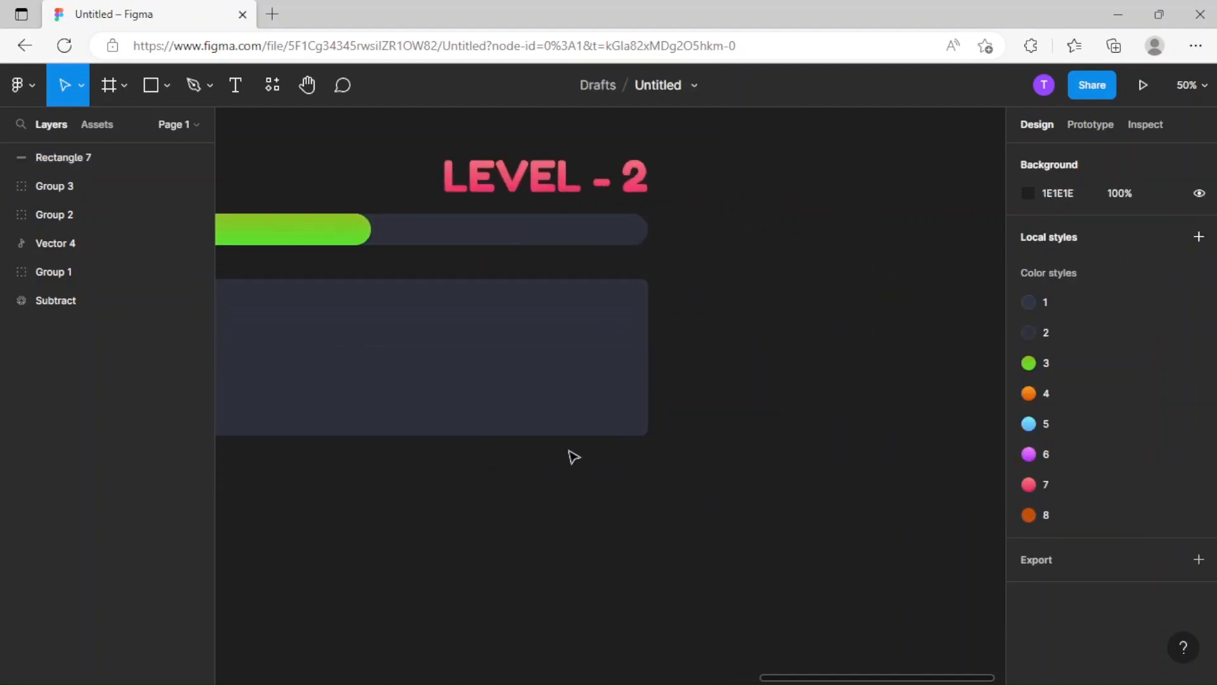
Set the wide panel's corner radius to 20.
left_click(567, 409)
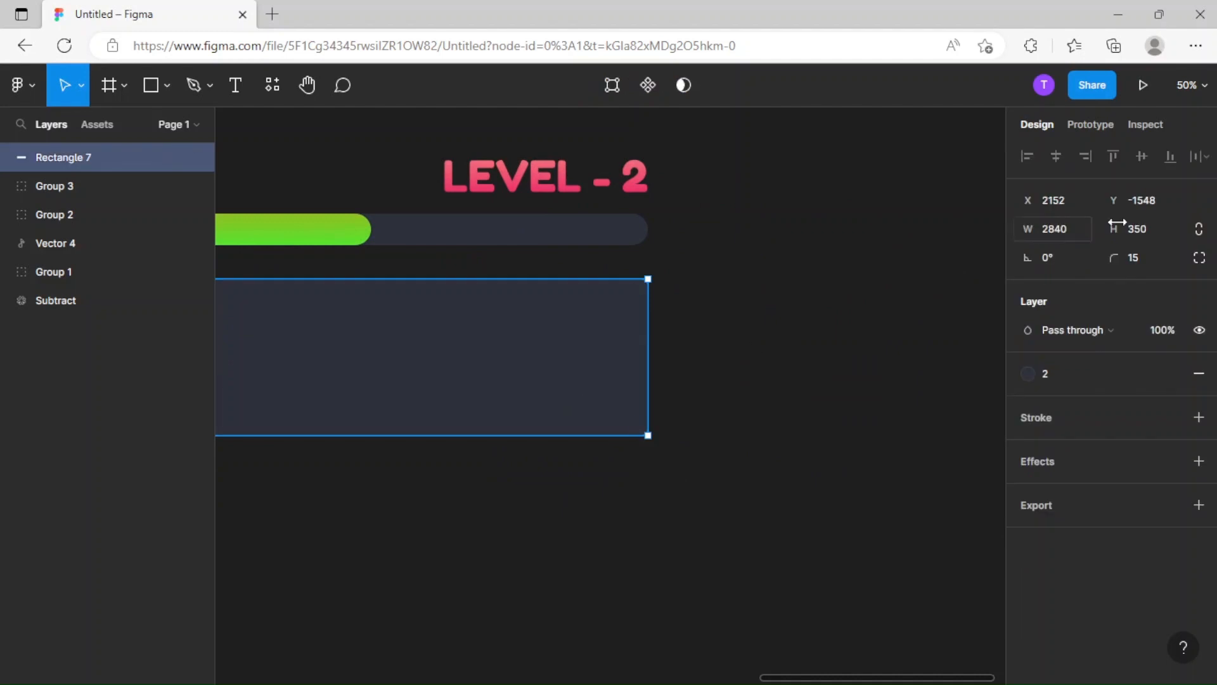
left_click(1153, 260)
type("20")
key("Return")
left_click(577, 489)
scroll(464, 513, "left", 6)
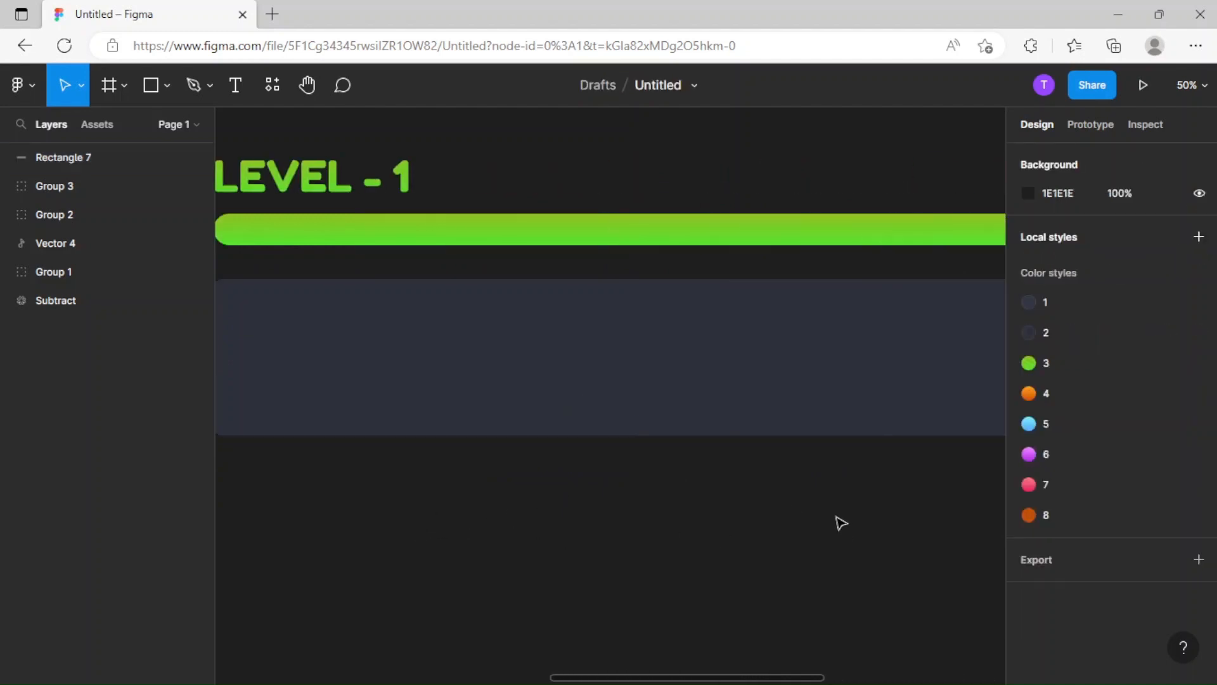
Duplicate the wide panel and narrow the copy to about 392 wide near the panel's left end.
scroll(760, 523, "left", 3)
key("ctrl+minus")
left_click(639, 402)
scroll(824, 438, "right", 2)
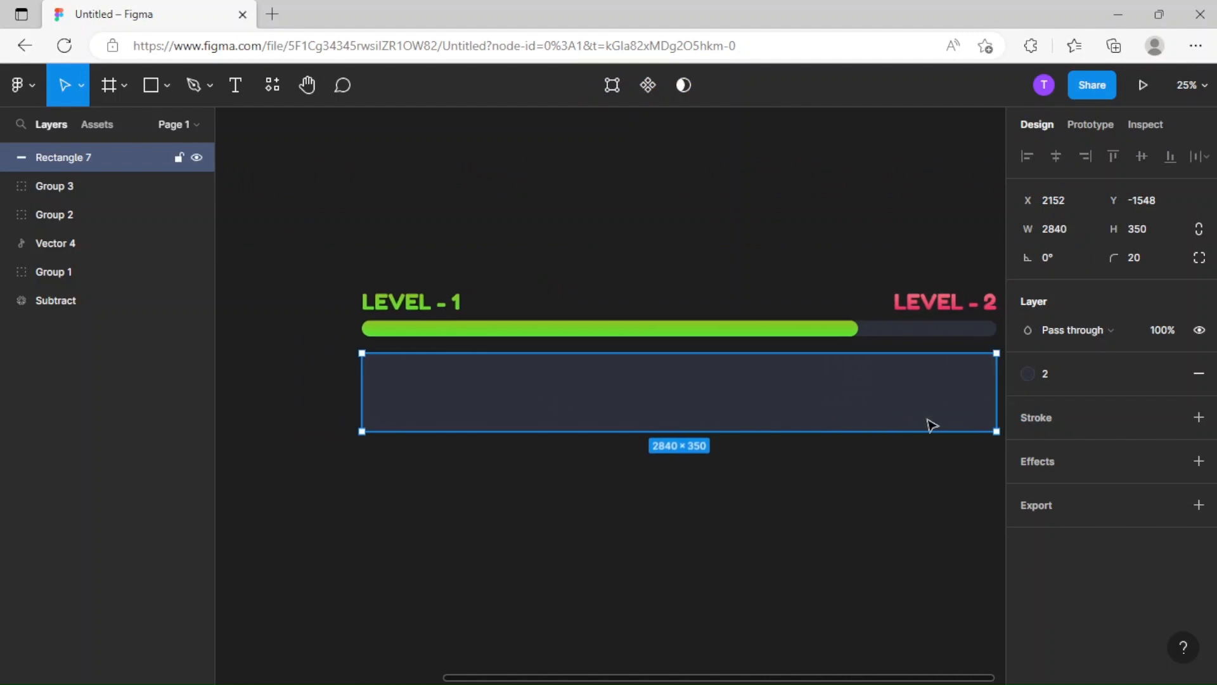
key("ctrl+d")
left_click_drag(994, 408, 459, 409)
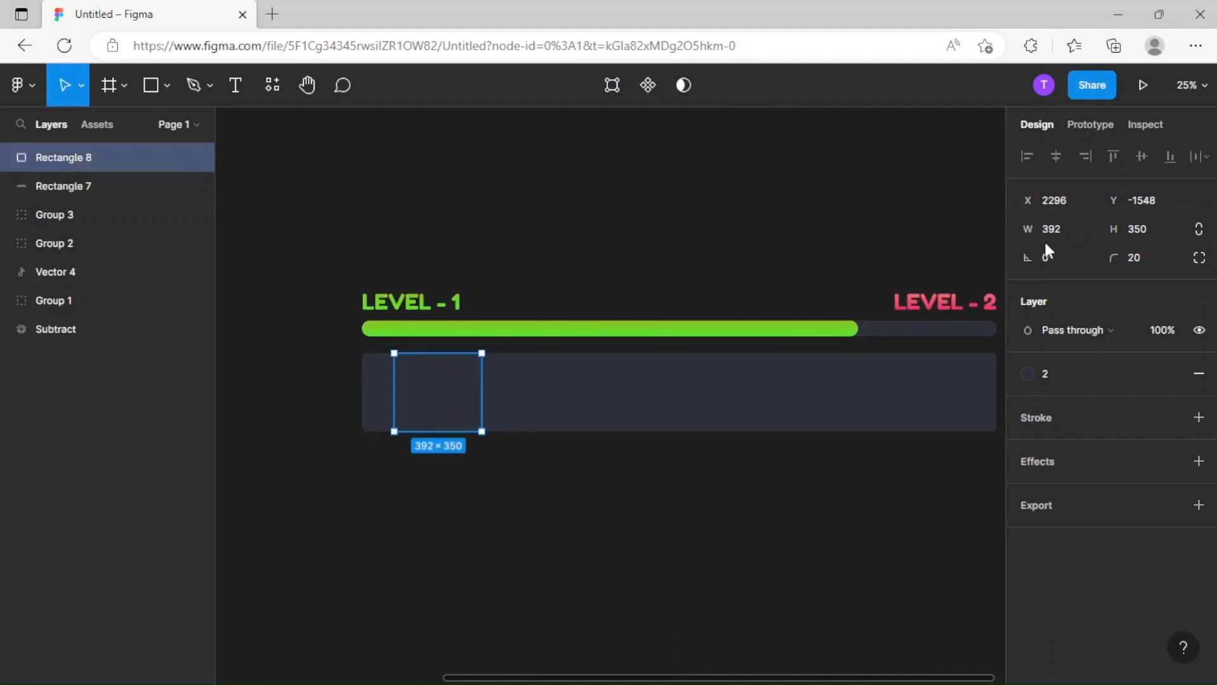
Set the narrowed copy's width and height to 320 × 320.
left_click(1070, 229)
type("320")
left_click(1141, 235)
type("320")
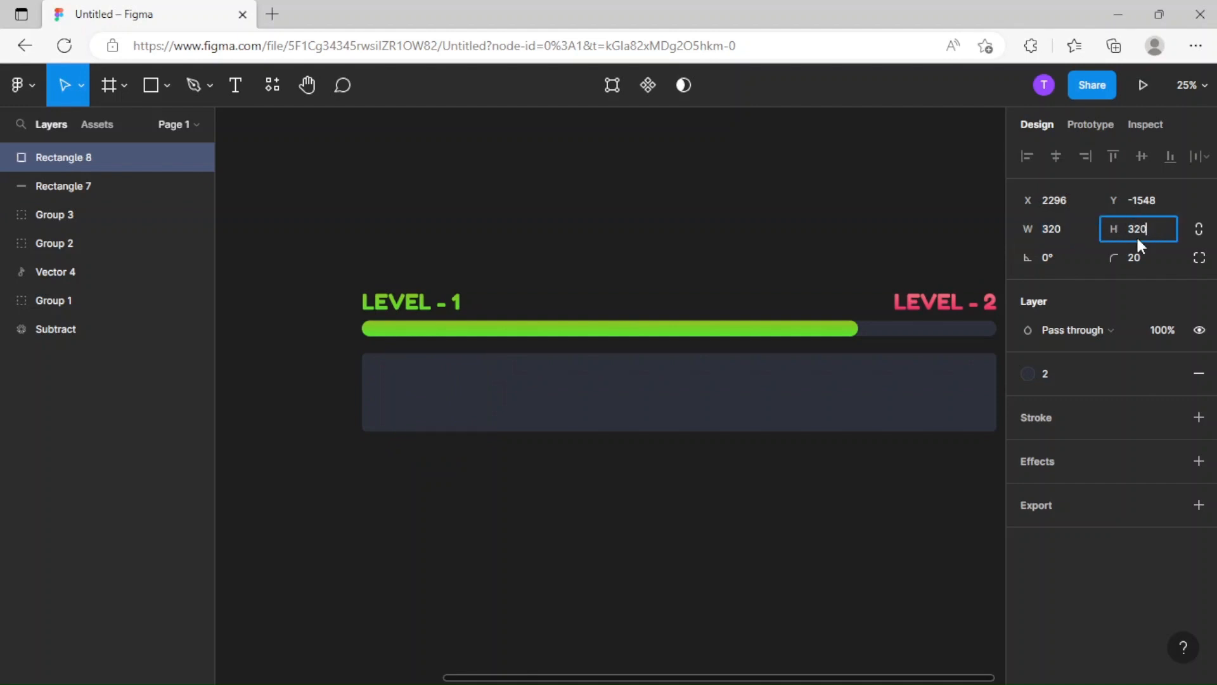
key("Return")
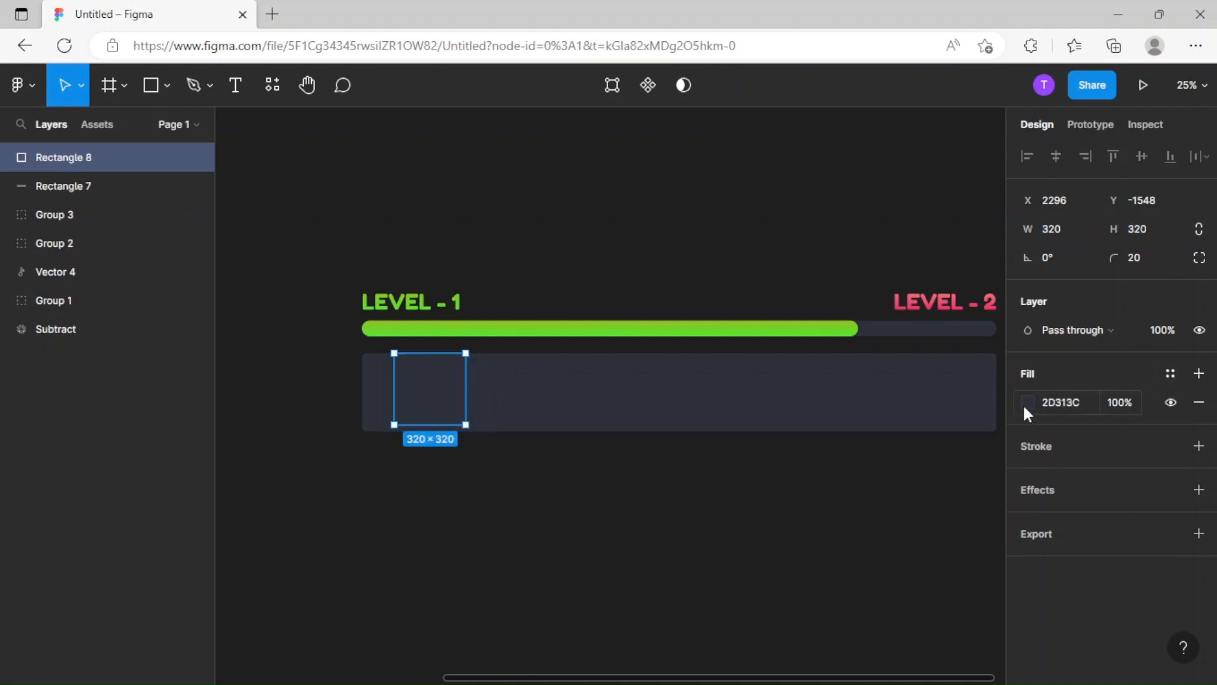
Darken the square's fill color to 202226.
left_click(1027, 402)
left_click_drag(852, 404, 829, 429)
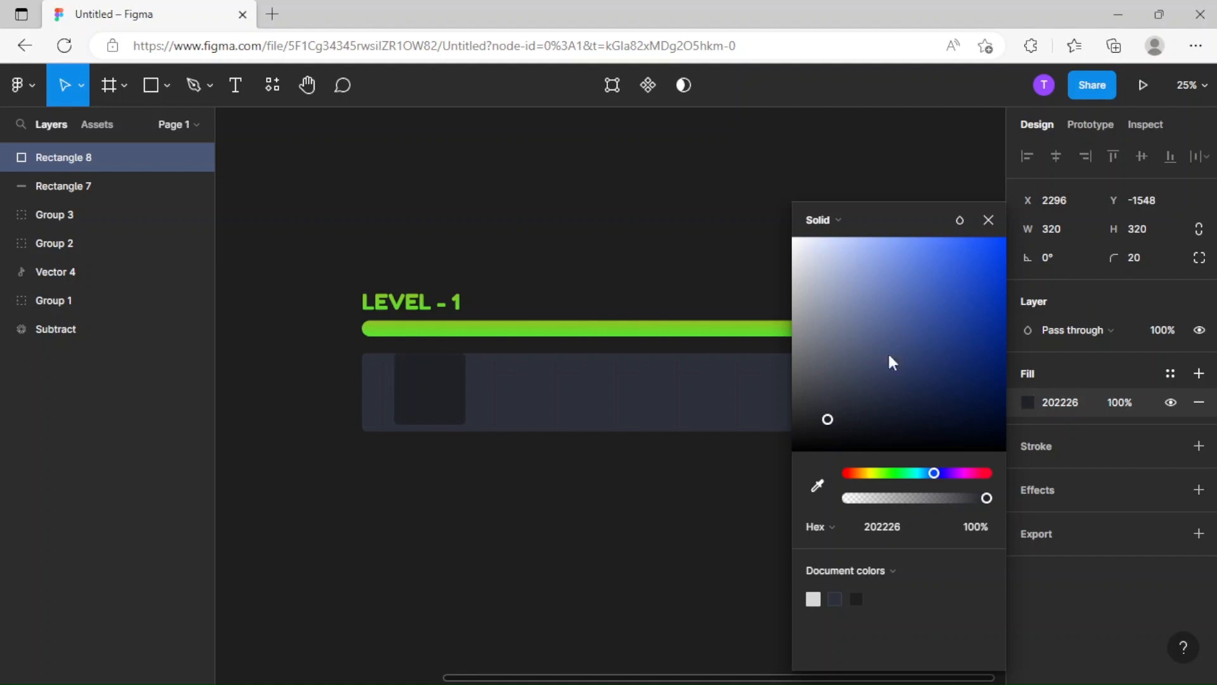
left_click(991, 223)
left_click(674, 511)
Move the dark square to the panel's left end, leaving a small margin around it, at about X 2172, Y -1533.
scroll(659, 497, "left", 3)
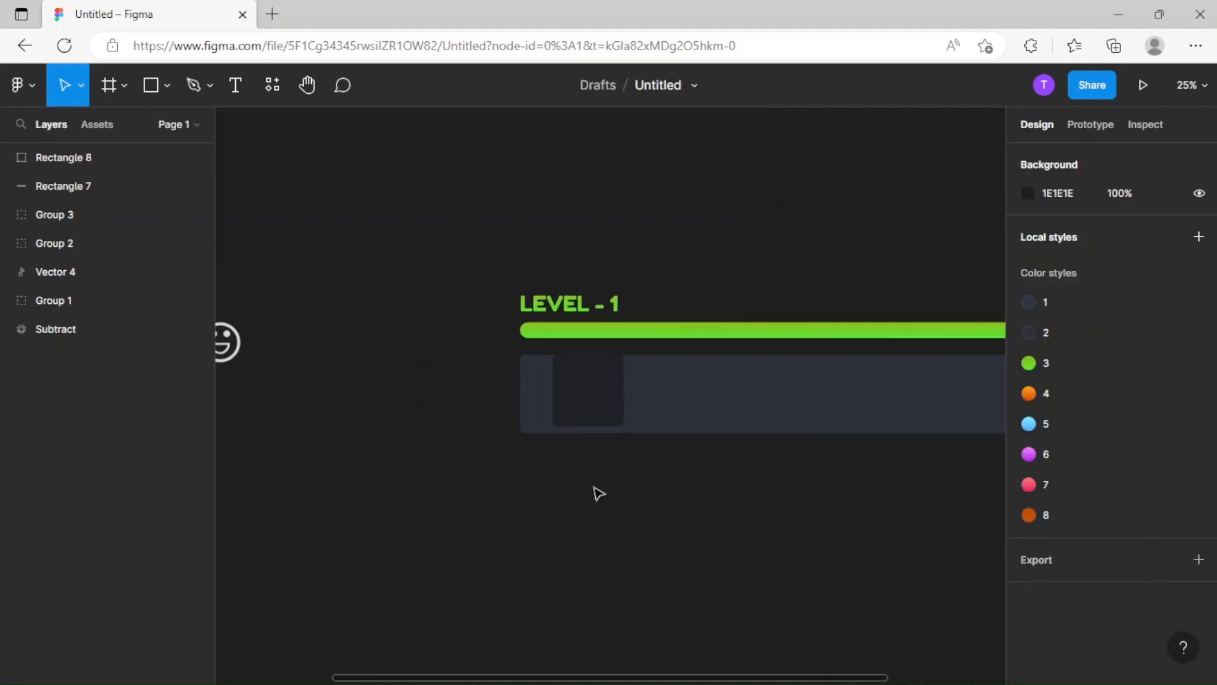
scroll(608, 394, "up", 5)
left_click_drag(546, 416, 491, 427)
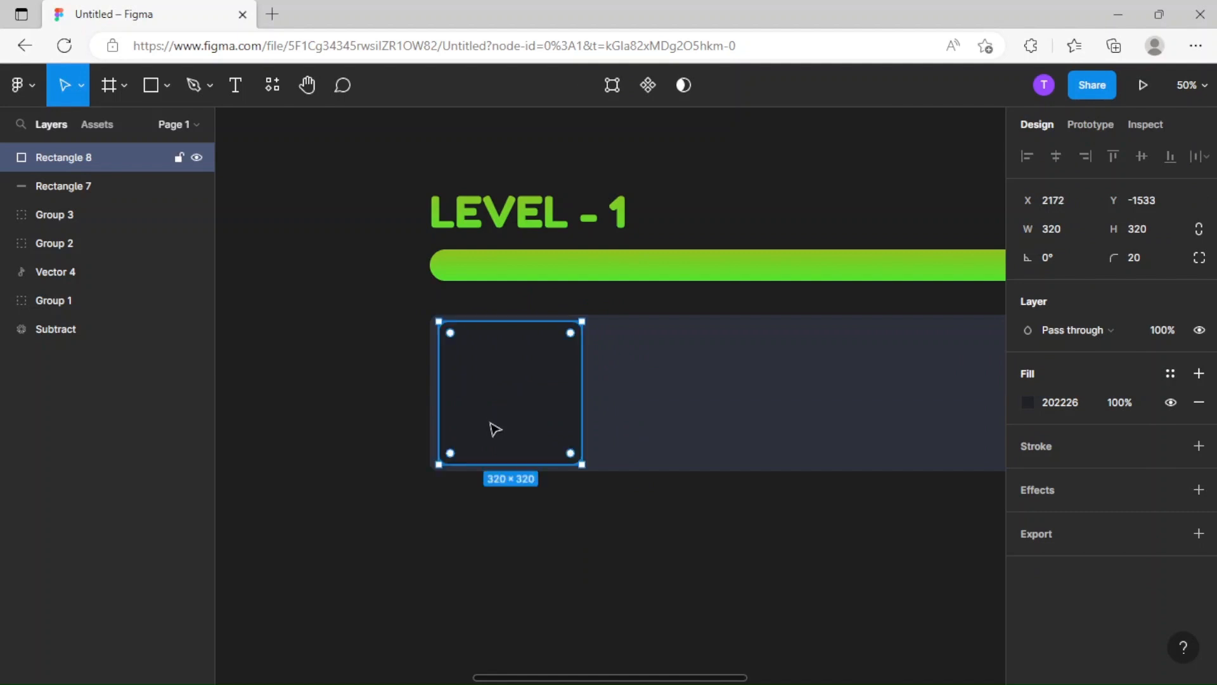
Resize the dark square to 315 × 315 with constrained proportions and reposition it to about X 2174, Y -1530.
left_click(711, 390)
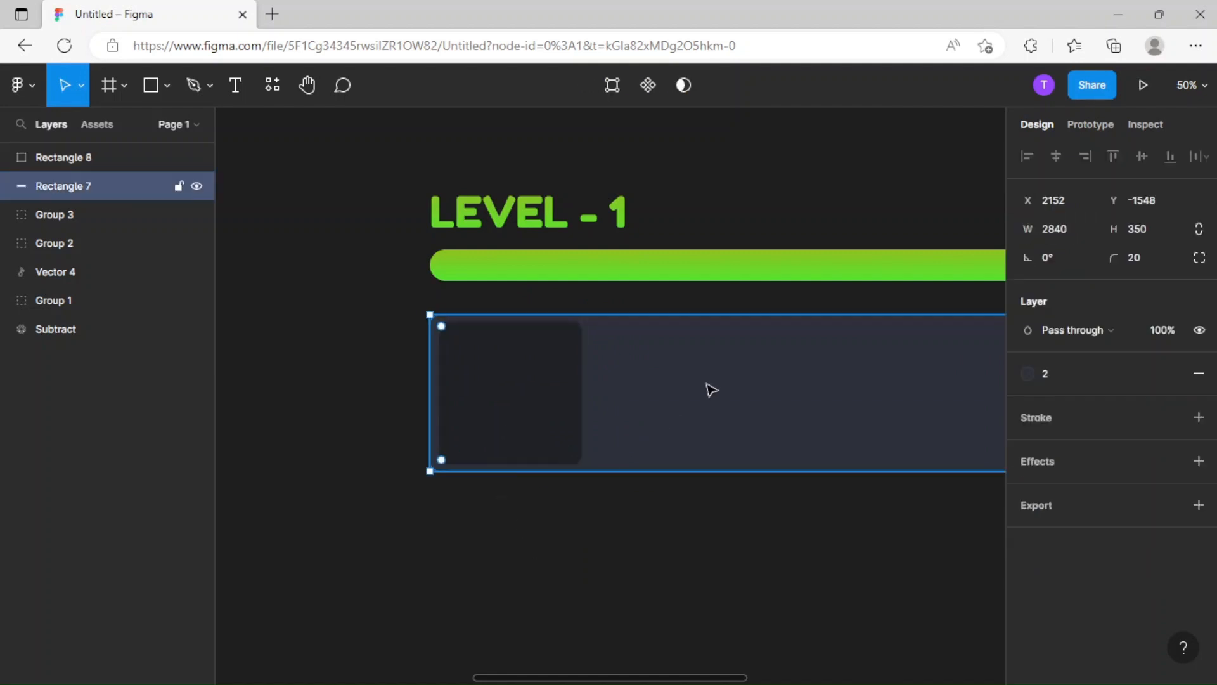
left_click(524, 408)
left_click(1065, 232)
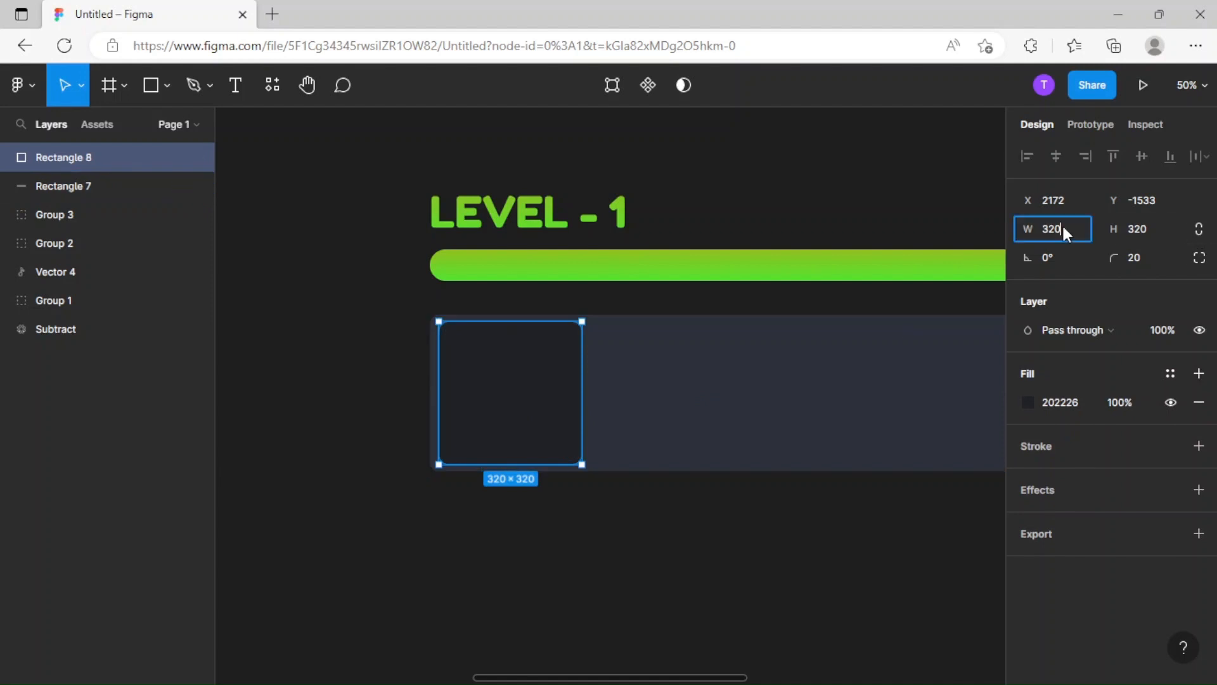
left_click(1202, 231)
left_click_drag(506, 433, 508, 433)
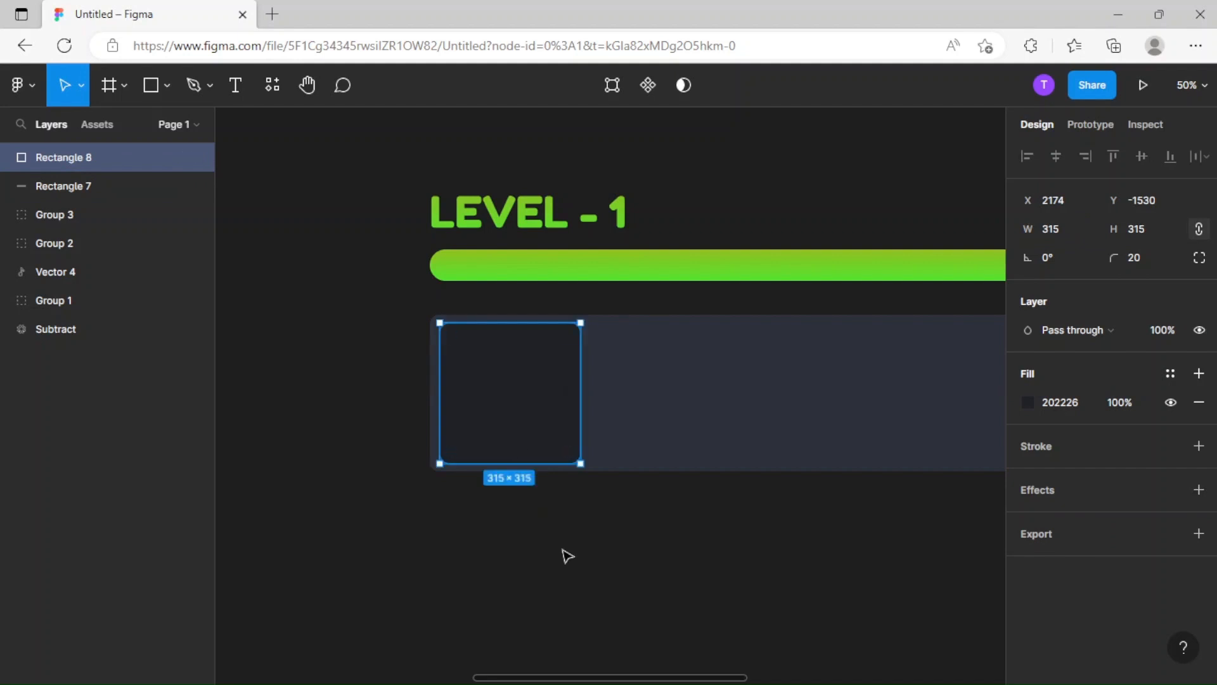
left_click(564, 551)
Duplicate the smiley icon, place the copy over the dark square and bring it above all other layers.
scroll(565, 561, "down", 4)
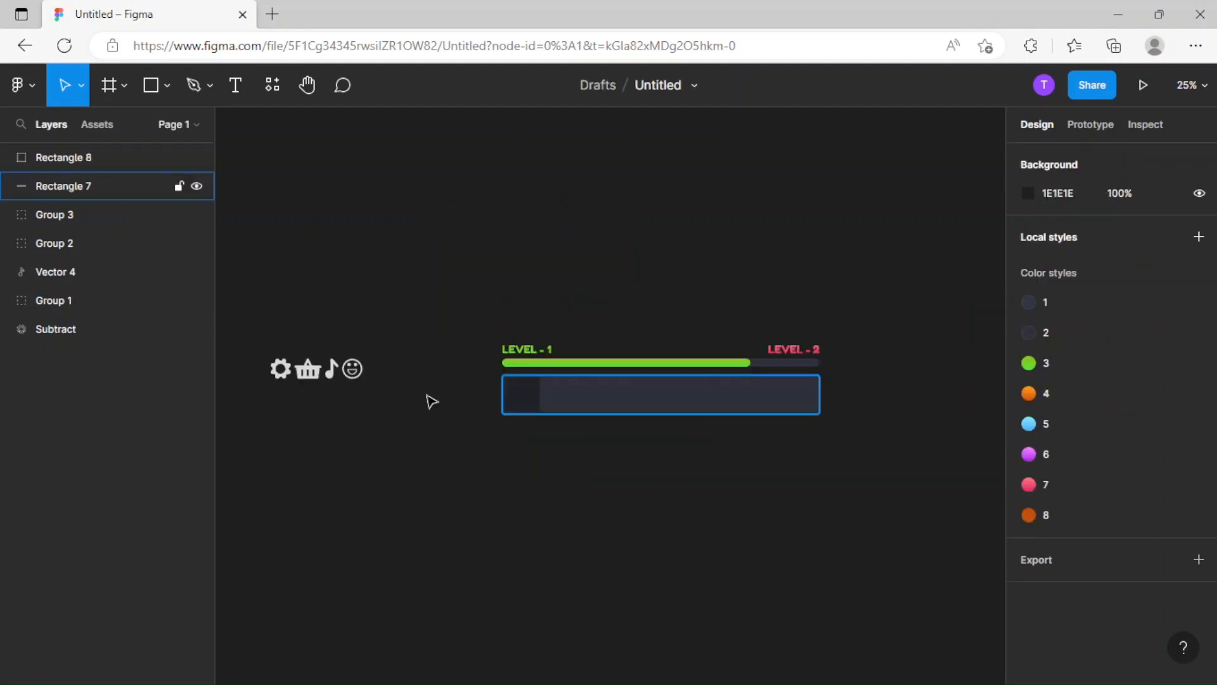
scroll(653, 465, "up", 2)
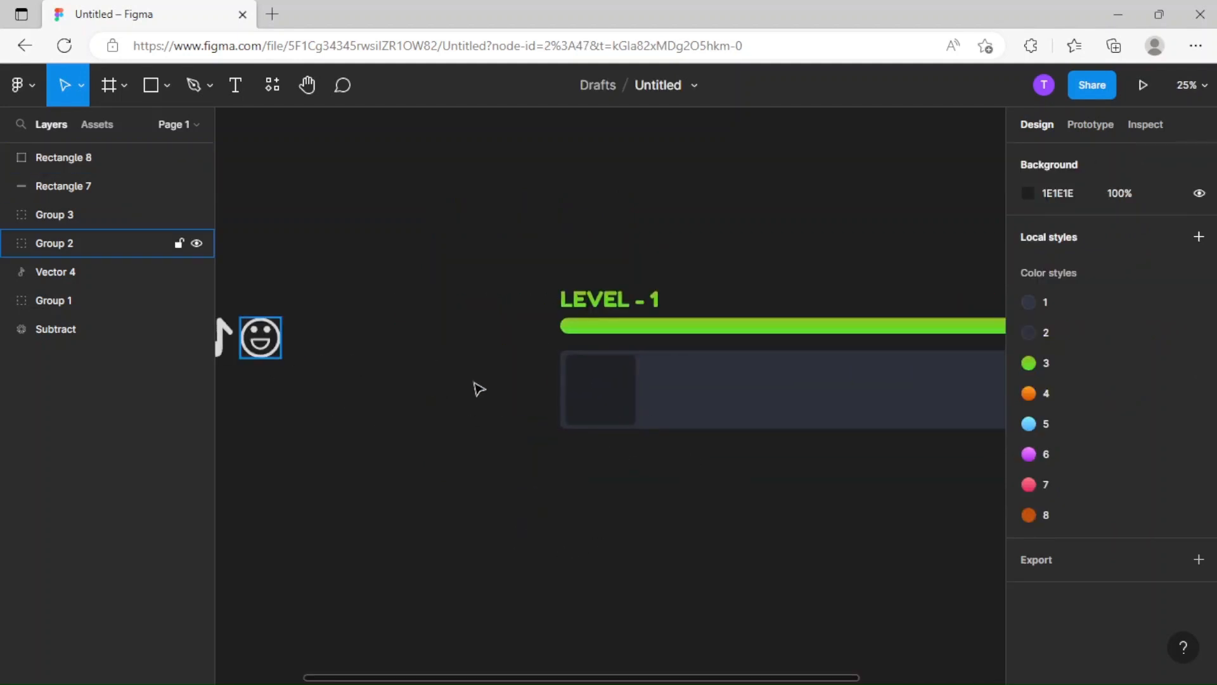
left_click(257, 333)
key("ctrl+d")
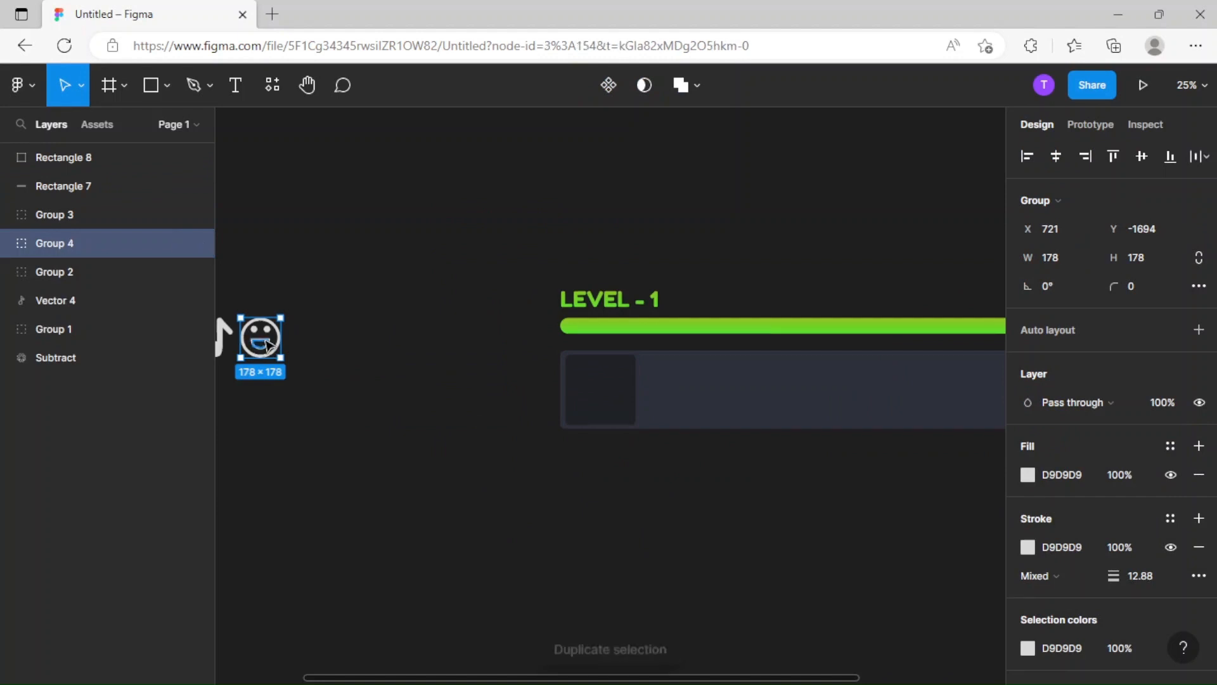
left_click_drag(262, 344, 603, 399)
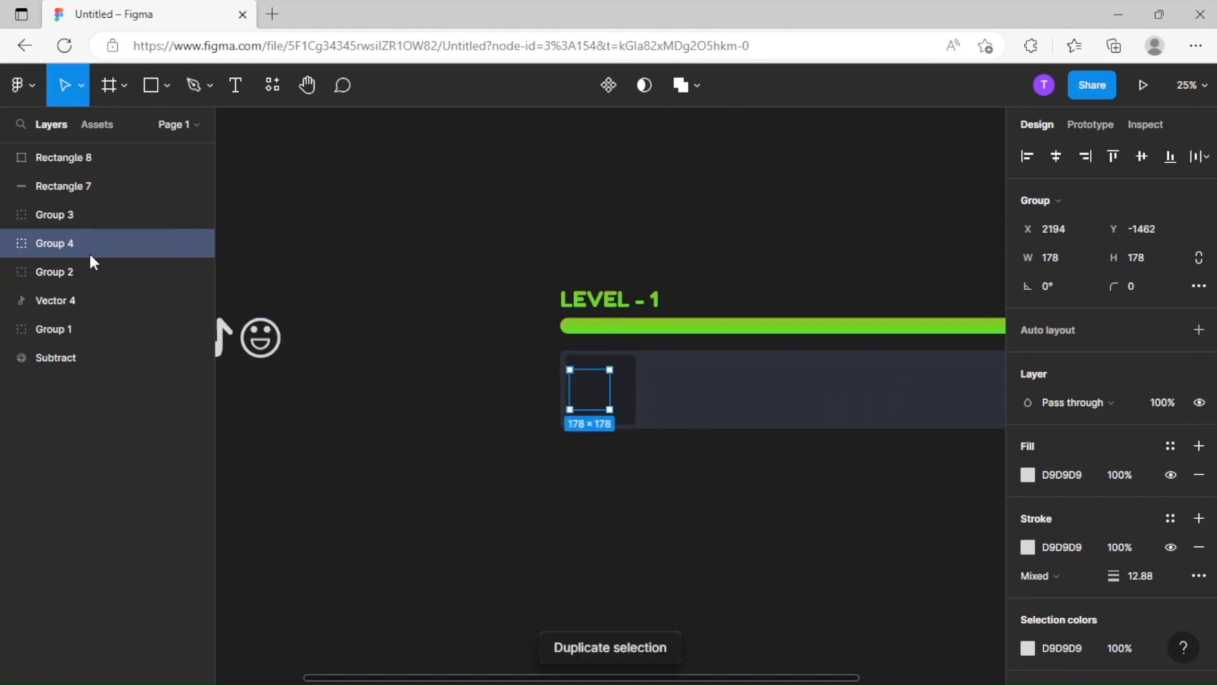
left_click_drag(92, 163, 97, 133)
Center the smiley copy in the dark square and scale it proportionally to about 238 × 238.
scroll(535, 266, "right", 2)
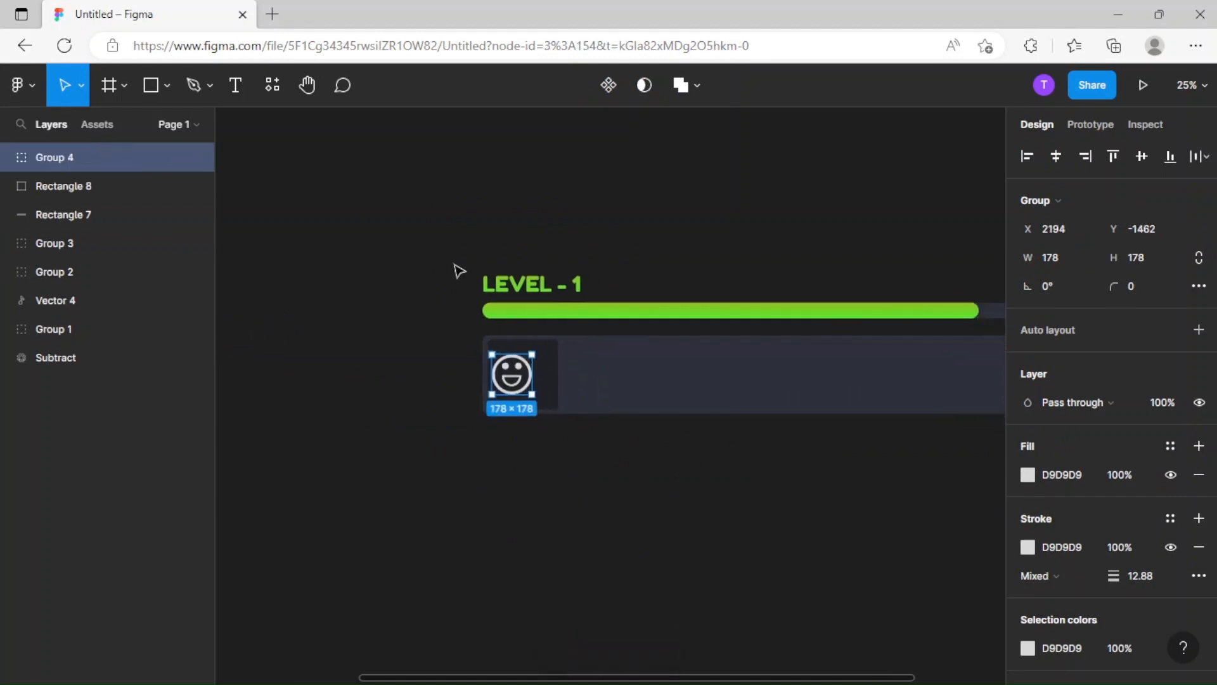
key("ctrl+equal")
key("ctrl+equal")
left_click_drag(483, 393, 516, 421)
key("k")
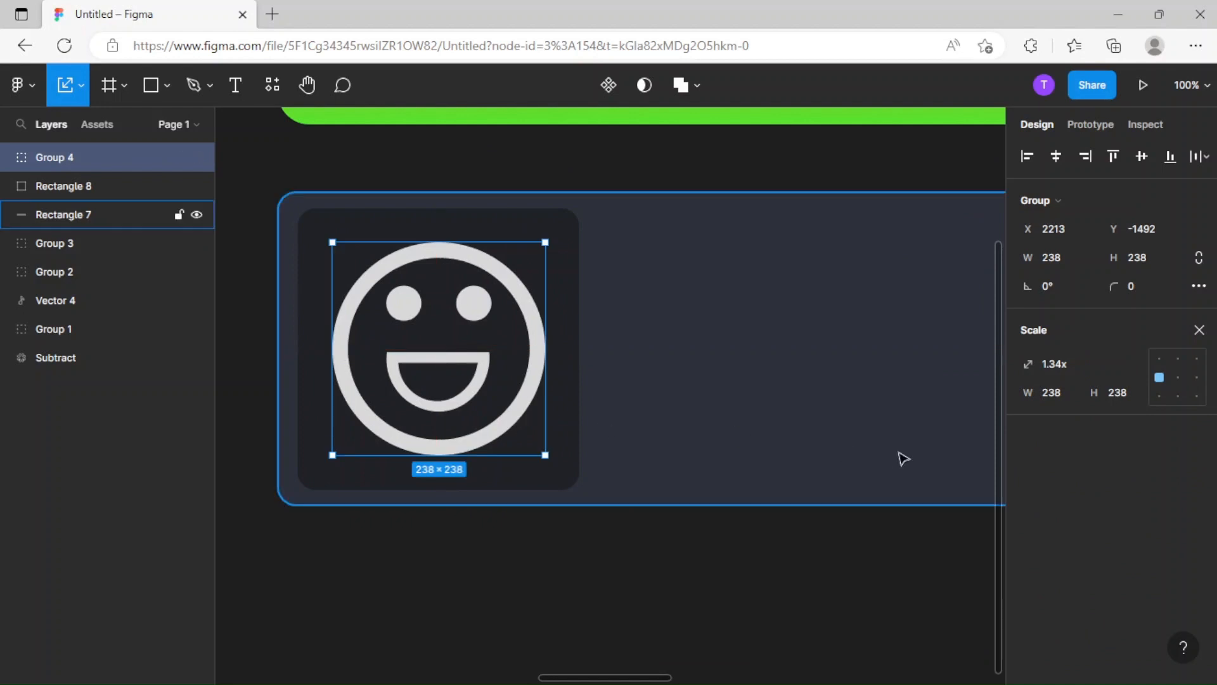
key("v")
Set the smiley copy's fill and stroke colors to 565656 and its stroke width to 15.
scroll(1039, 410, "down", 2)
left_click(1029, 357)
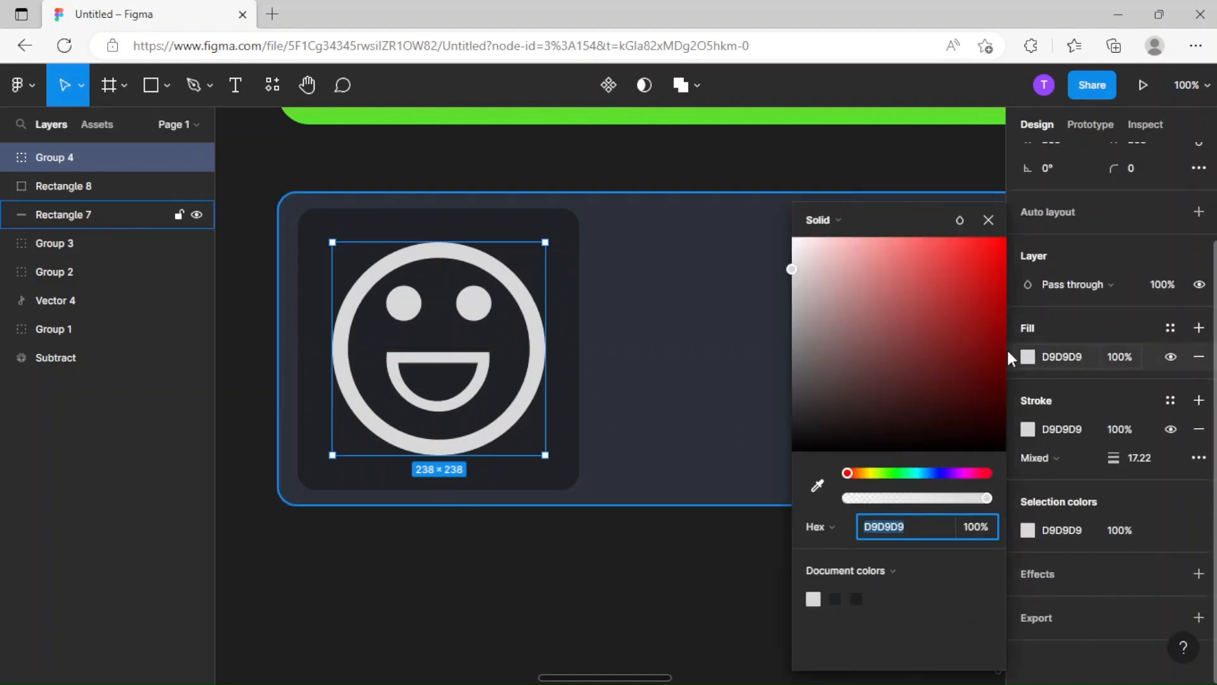
left_click_drag(784, 282, 791, 379)
left_click(1073, 429)
type("565656")
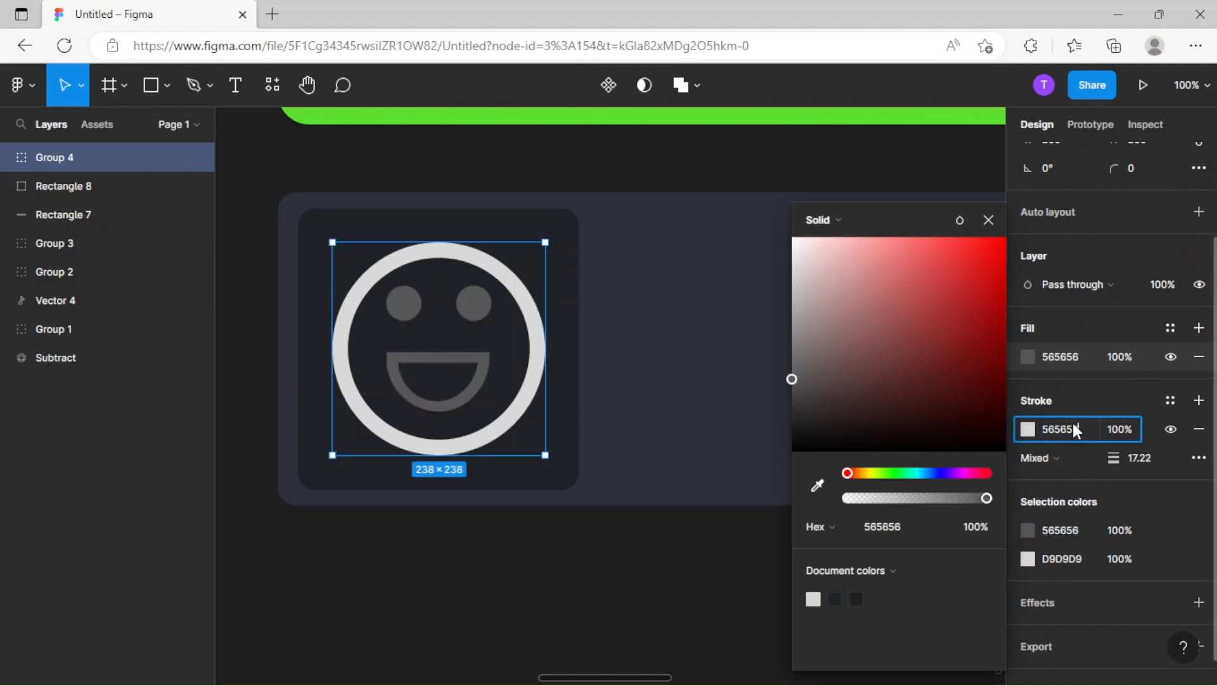
key("Return")
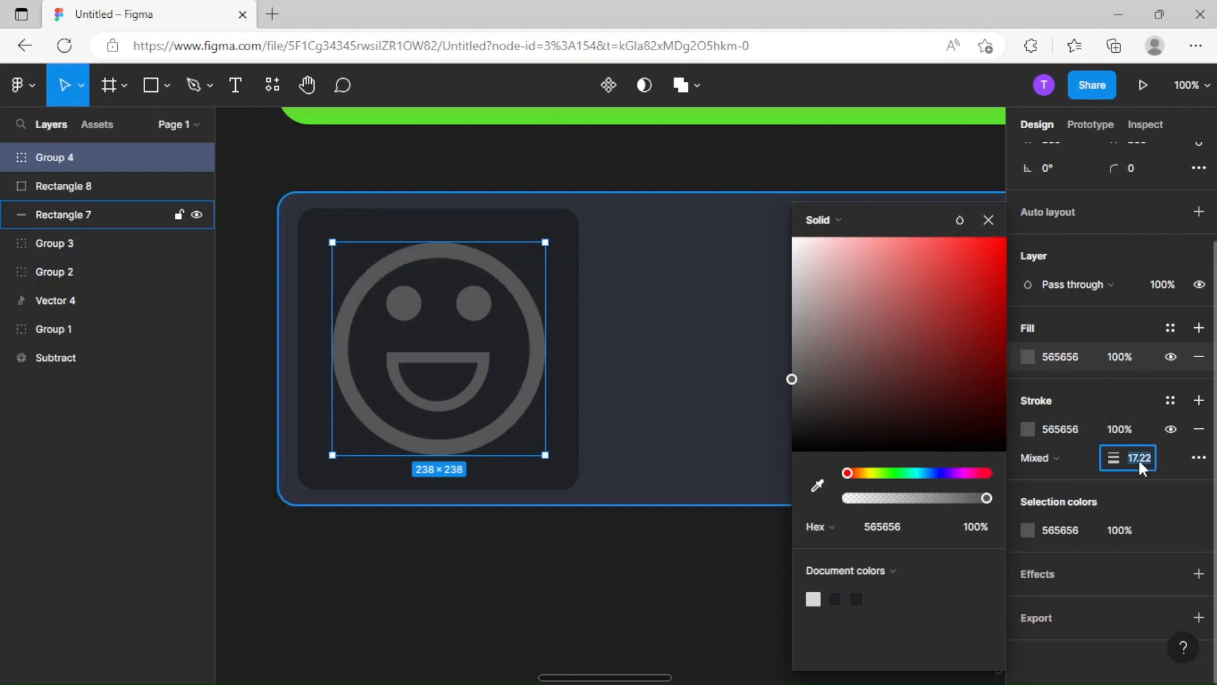
left_click(622, 587)
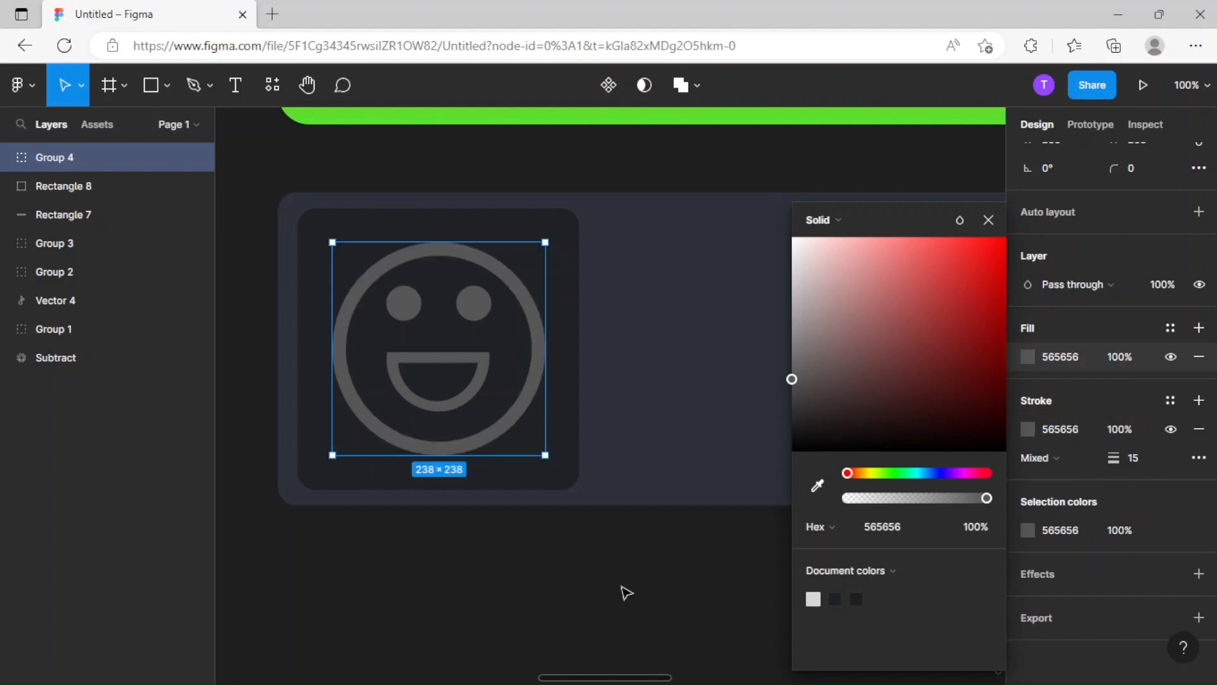
Undo the accidental shift of the dark square and group it with the smiley.
left_click_drag(476, 431, 463, 431)
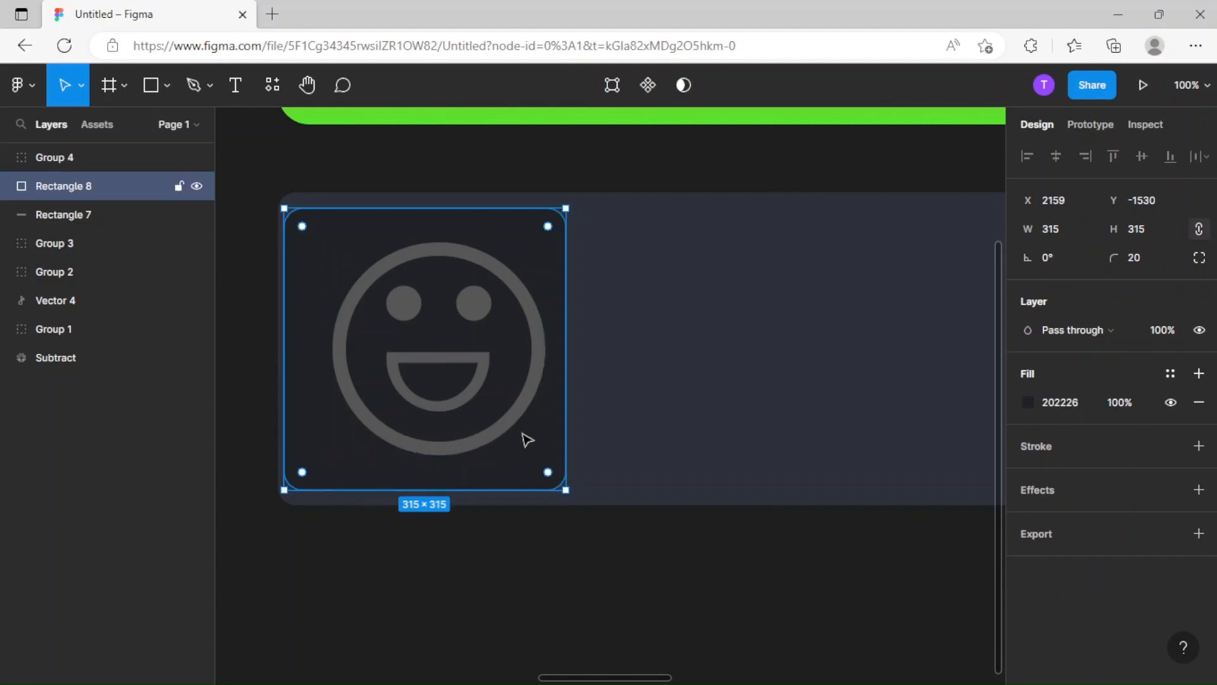
key("ctrl+z")
left_click(510, 442)
left_click(562, 460, "shift")
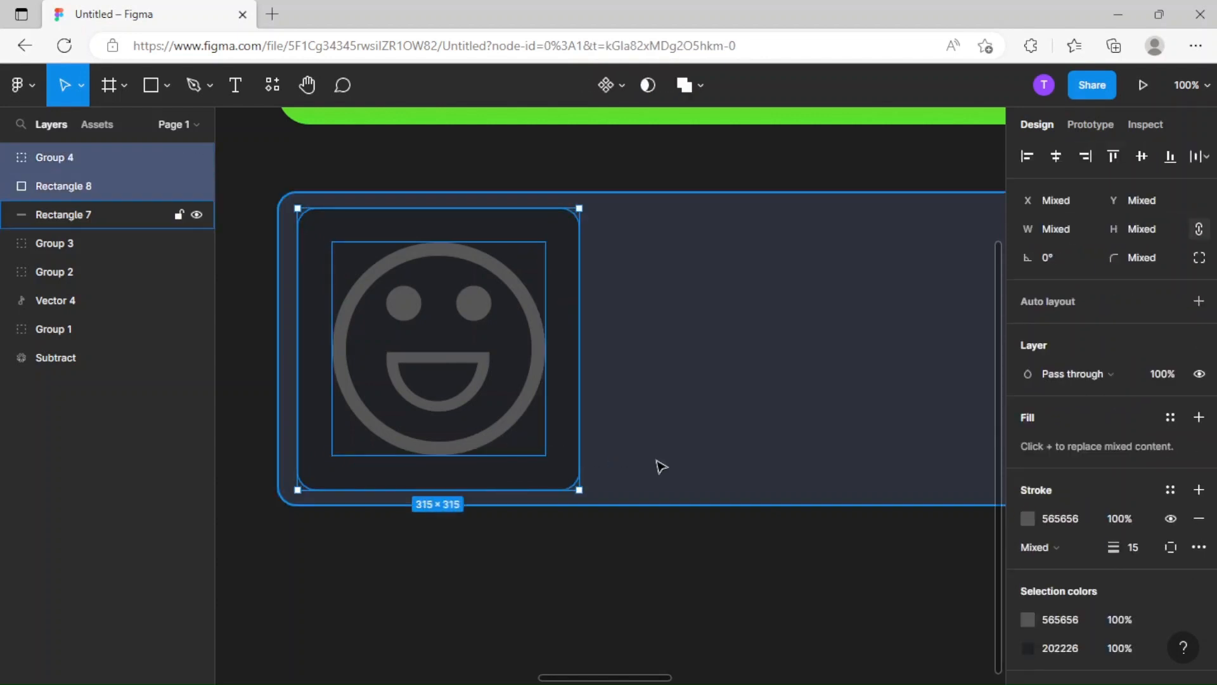
key("ctrl+g")
Place a copy of the smiley tile just to its right in the panel, at about X 2516, Y -1530.
key("ctrl+minus")
scroll(712, 572, "right", 2)
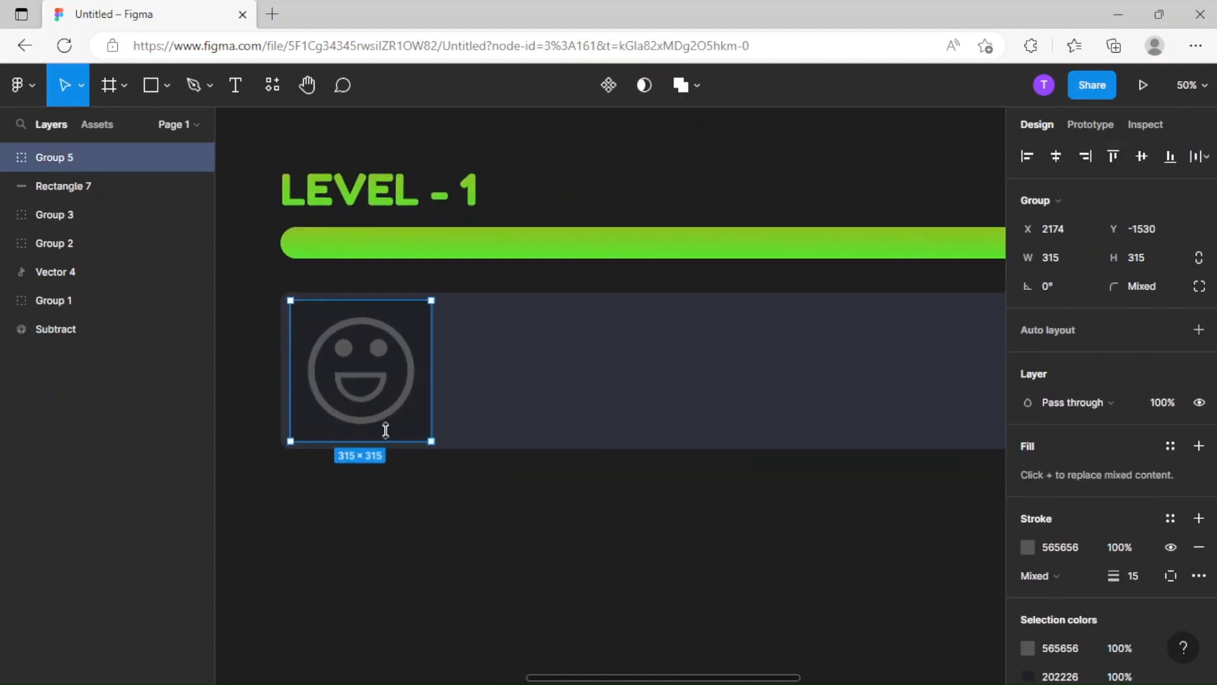
left_click_drag(410, 419, 553, 427, "alt")
scroll(638, 537, "right", 3)
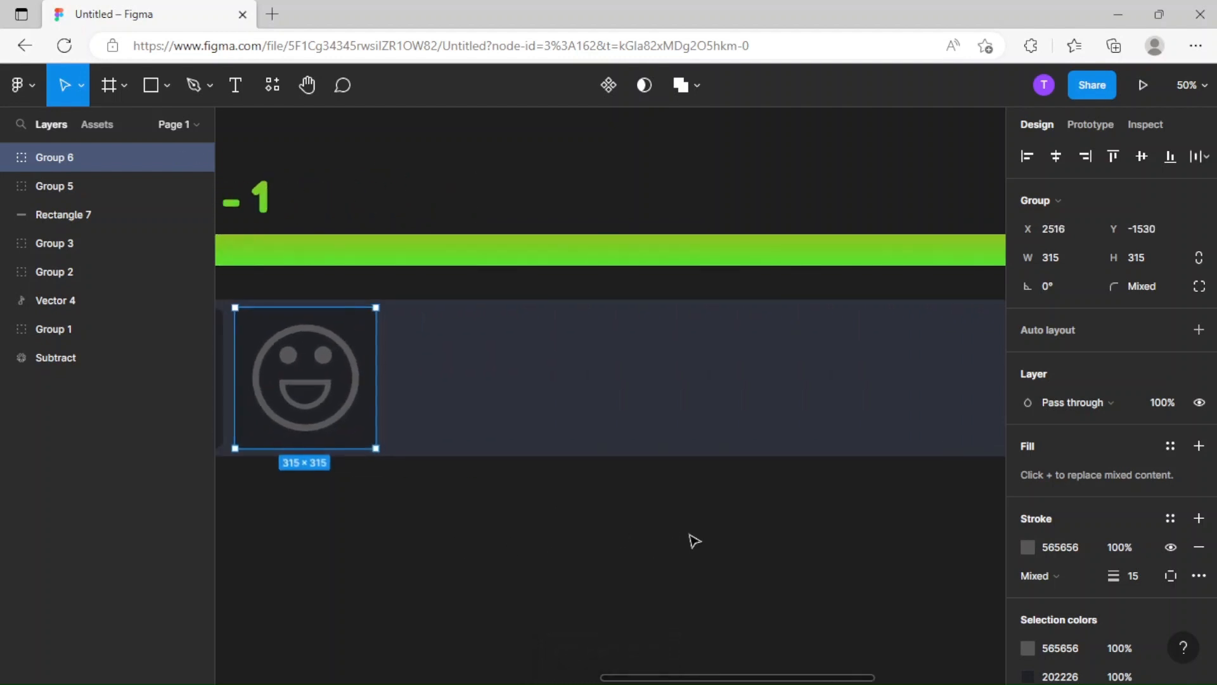
Repeat the tile duplication at the same spacing six more times to make a row of eight smiley tiles.
key("ctrl+d")
key("ctrl+d")
left_click_drag(755, 560, 455, 538)
key("ctrl+d")
key("ctrl+d")
key("ctrl+d")
scroll(796, 560, "right", 5)
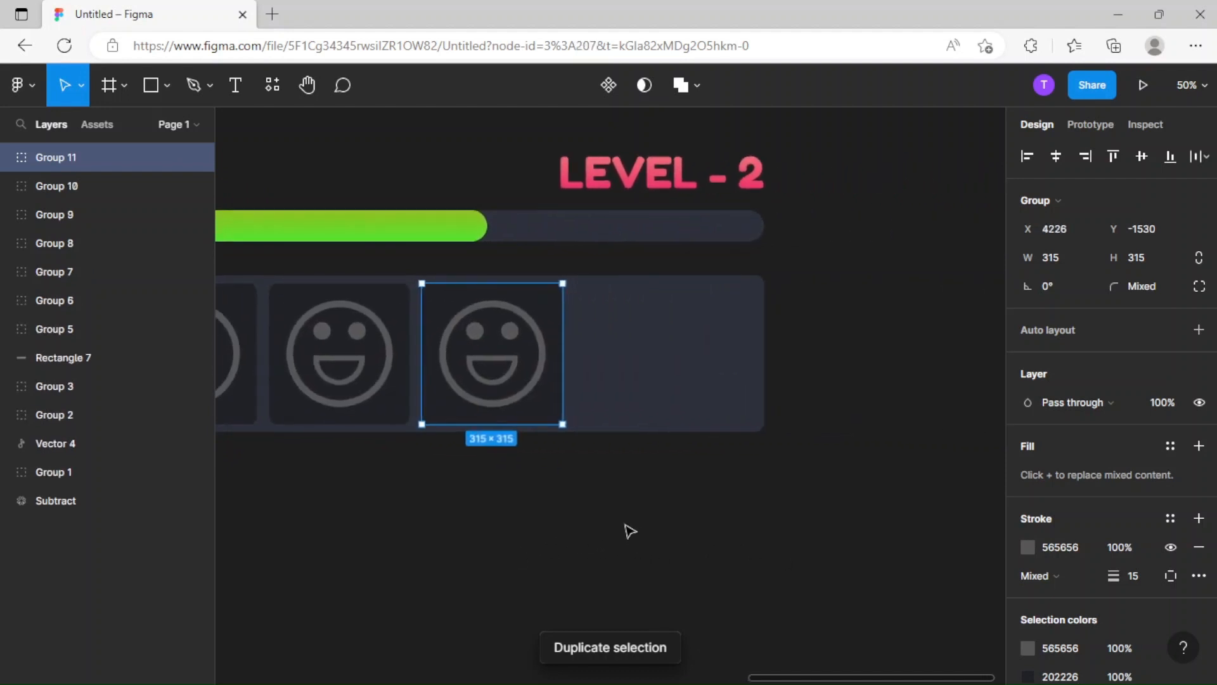
key("ctrl+d")
left_click(640, 532)
Group the wide panel together with its eight smiley tiles.
scroll(873, 545, "left", 10)
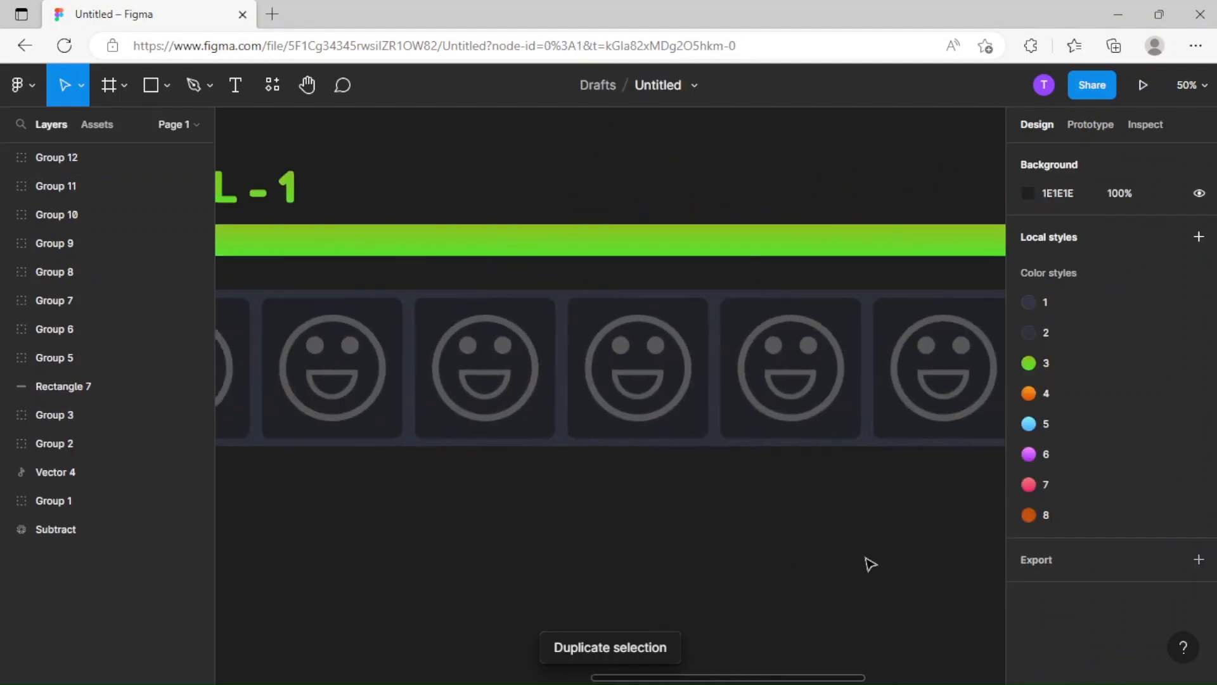
key("minus")
scroll(786, 508, "left", 4)
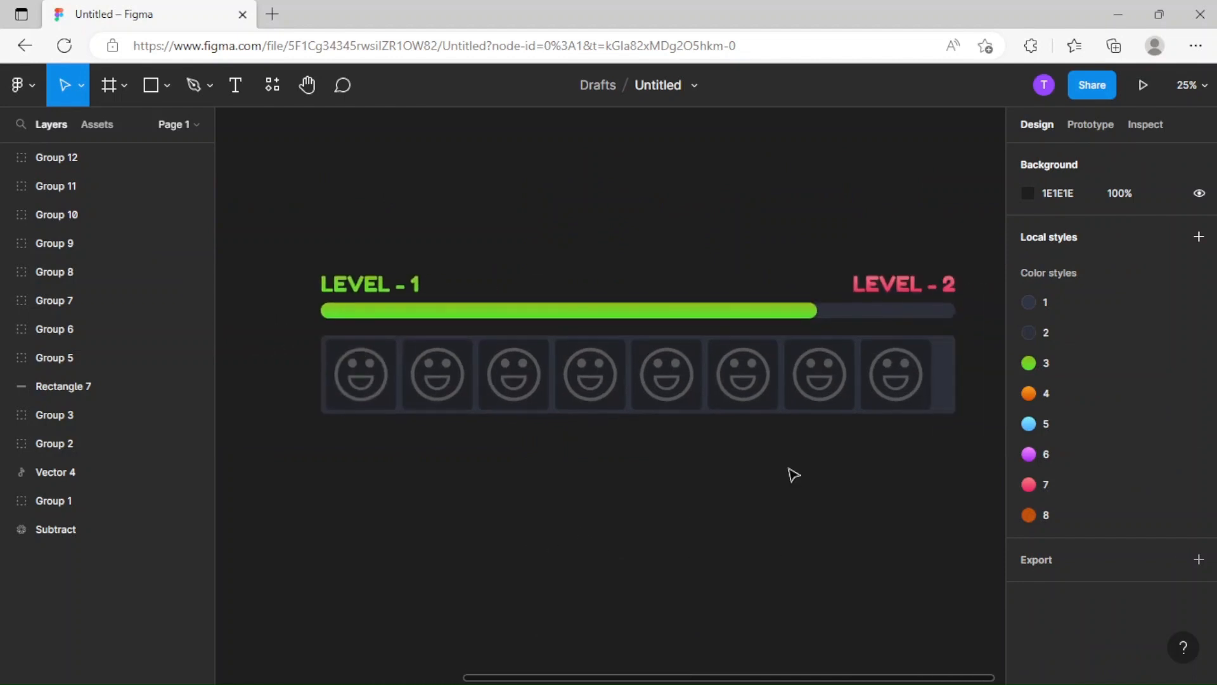
key("minus")
left_click_drag(819, 442, 465, 388)
key("ctrl+g")
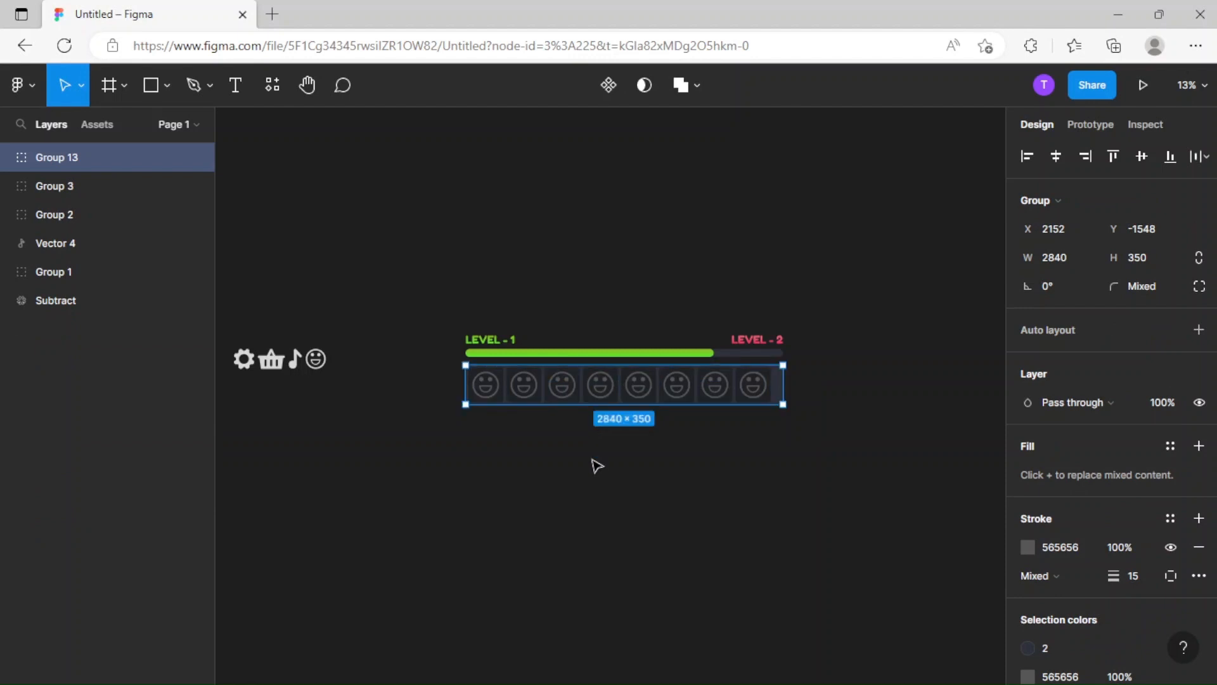
left_click(557, 498)
left_click_drag(425, 284, 847, 444)
left_click(818, 506)
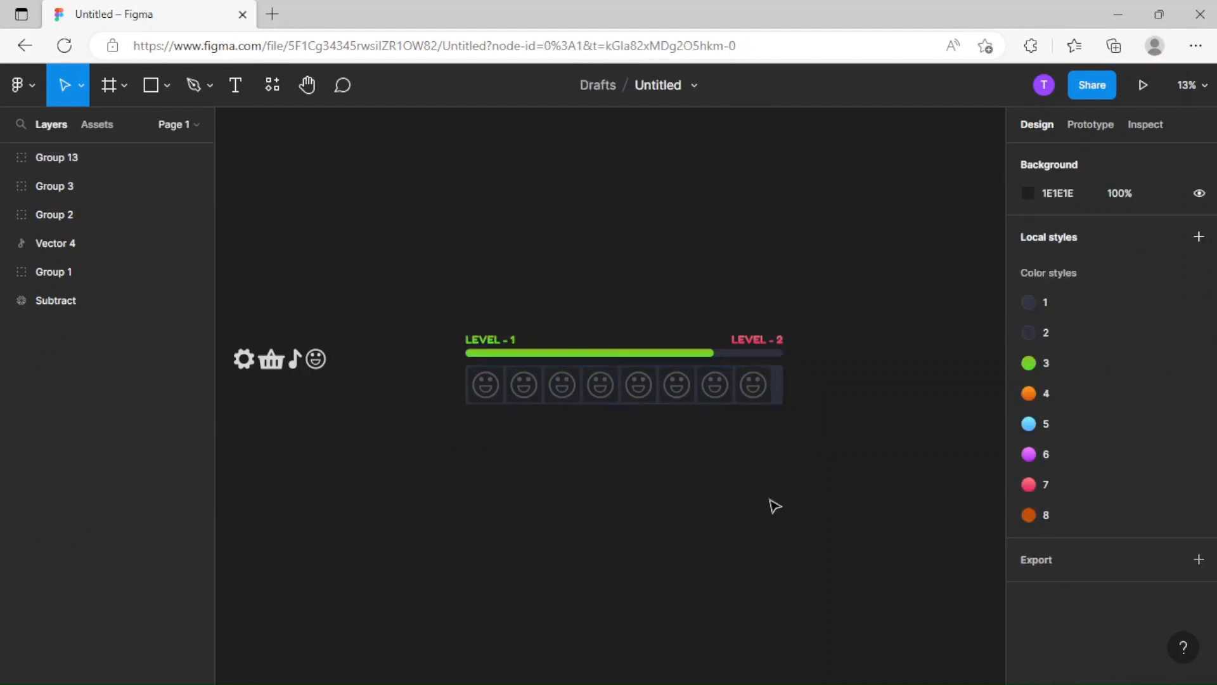
scroll(586, 396, "up", 5, "ctrl")
left_click(581, 376)
left_click_drag(583, 378, 587, 370)
key("ctrl+minus")
left_click(739, 242)
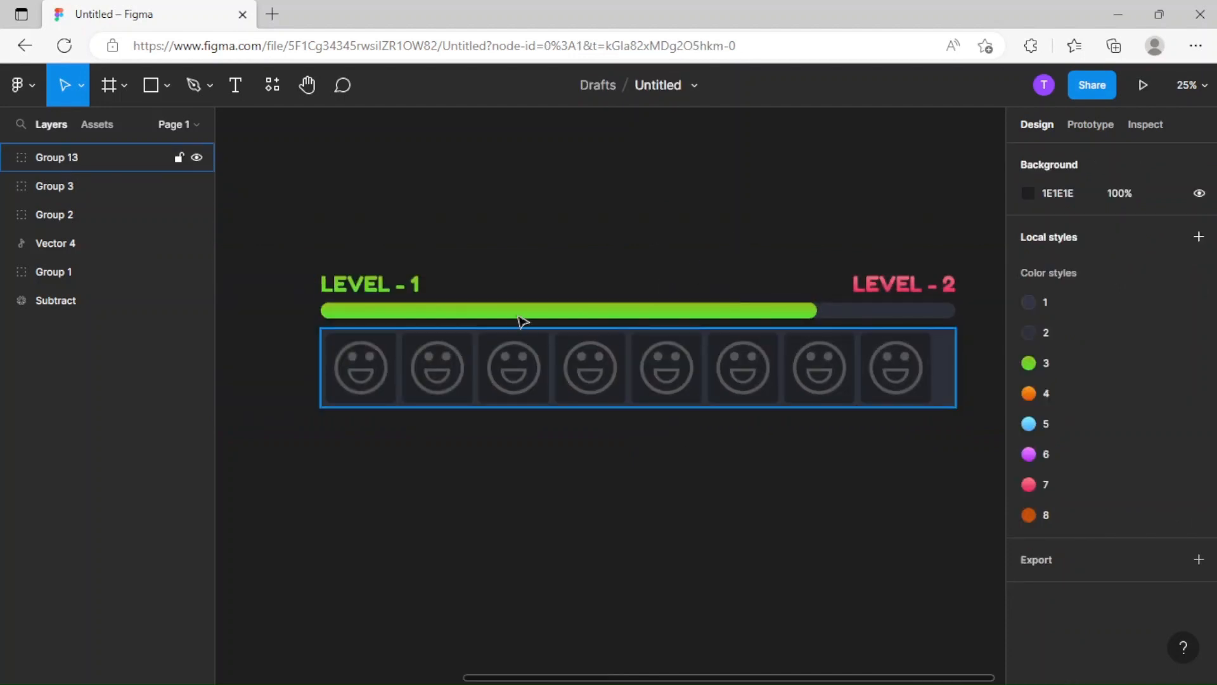
Draw a wide rectangle just below the smiley panel, about 2818 × 360, and extend it downward to a height of about 500.
left_click_drag(395, 326, 441, 293)
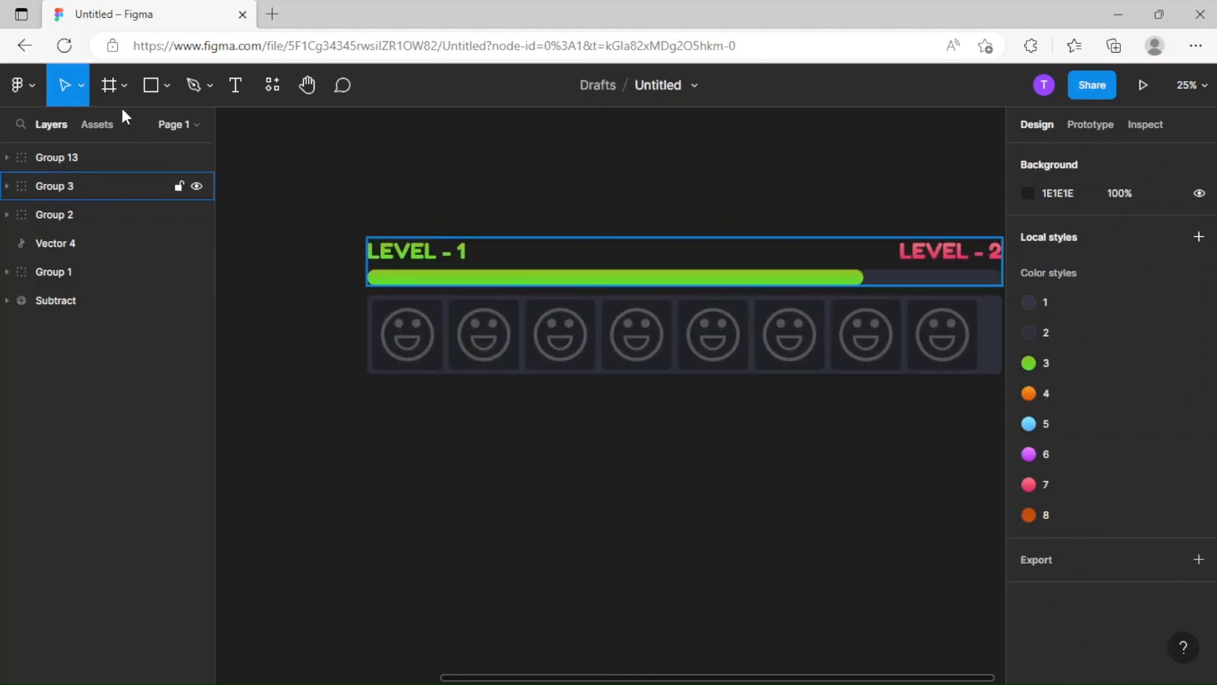
left_click(141, 100)
mouse_move(372, 391)
left_mouse_down()
mouse_move(874, 469)
mouse_move(951, 465)
left_mouse_up()
scroll(730, 461, "right", 3)
left_click_drag(748, 455, 795, 455)
left_click_drag(582, 387, 581, 380)
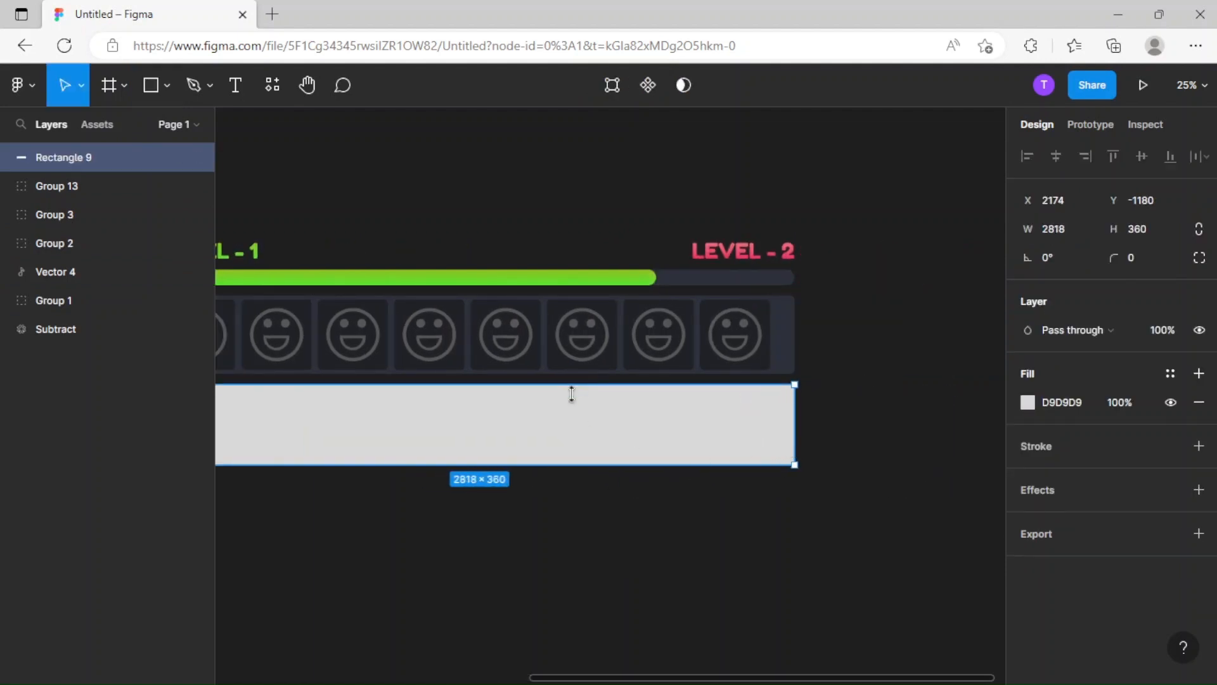
scroll(873, 485, "left", 3)
scroll(874, 484, "up", 1)
left_click_drag(736, 497, 737, 533)
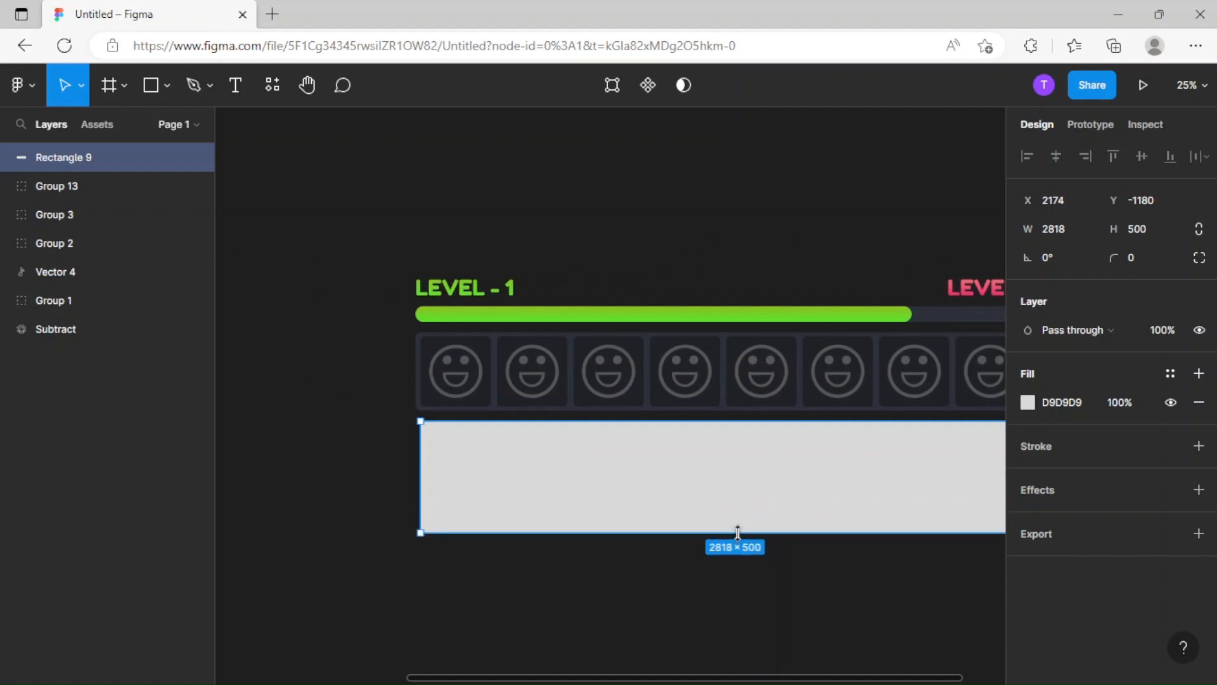
Replace the new rectangle's gray fill with saved color style 2.
scroll(572, 502, "right", 2)
left_click_drag(571, 502, 406, 482)
left_click(598, 579)
key("ctrl+minus")
left_click_drag(280, 543, 407, 527)
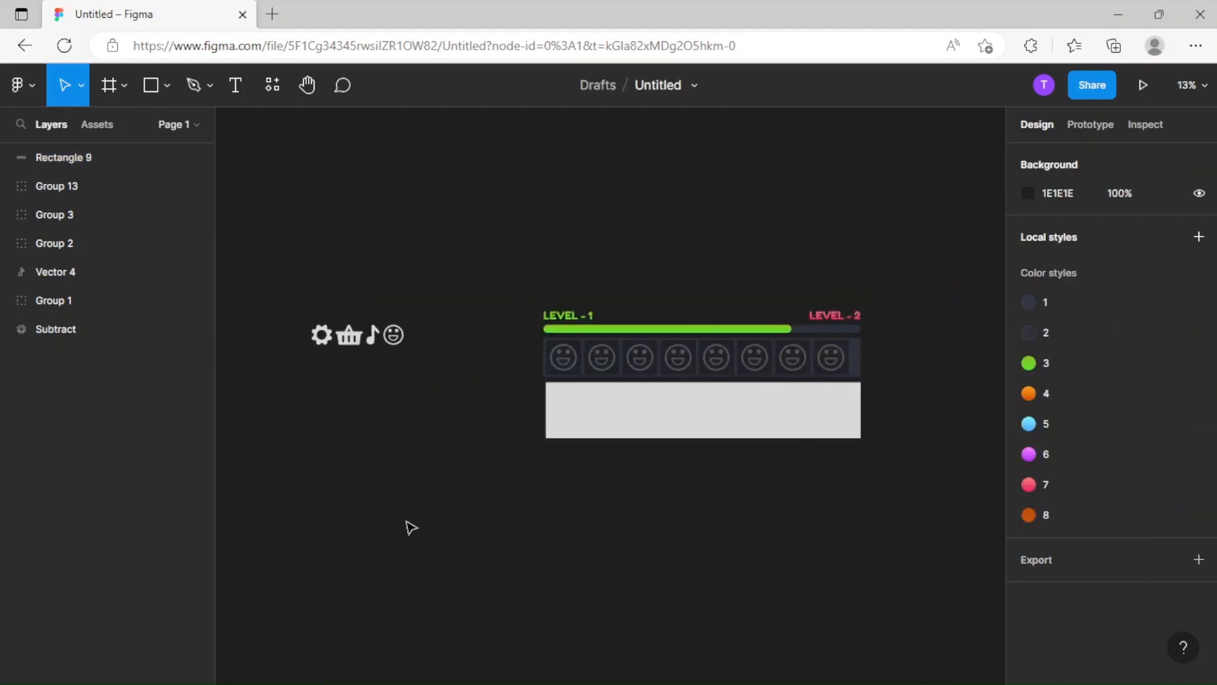
key("ctrl+plus")
left_click(675, 439)
left_click(1198, 401)
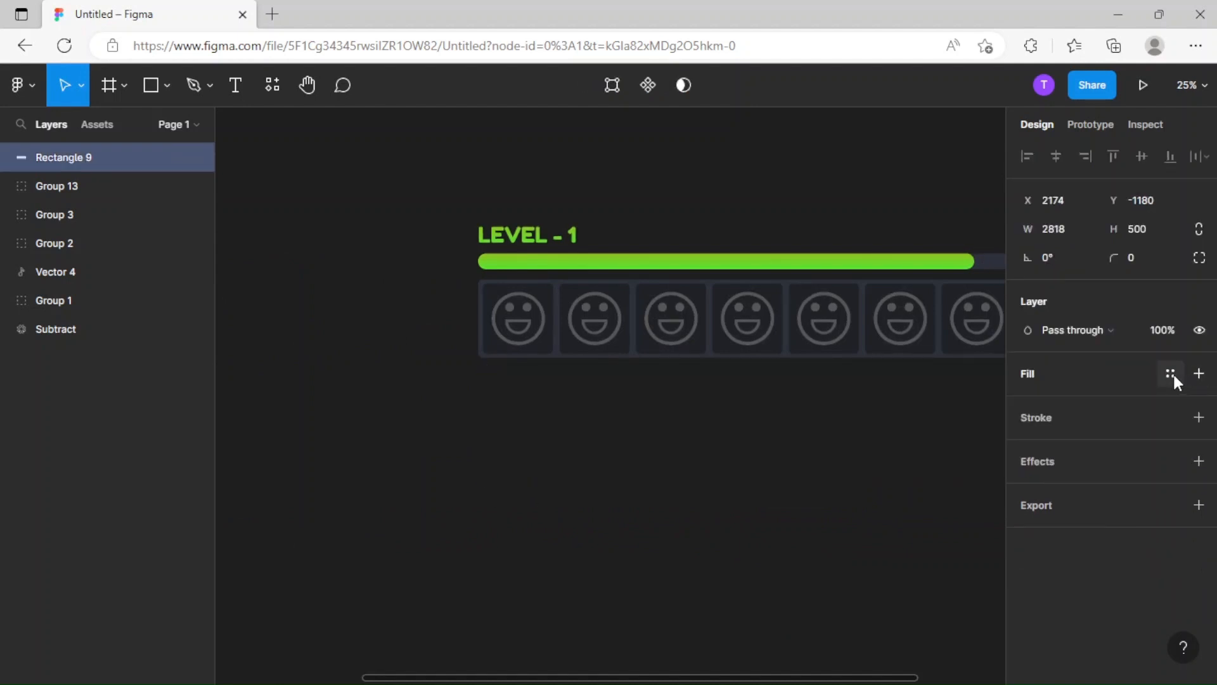
left_click(1170, 373)
left_click(1070, 481)
left_click(712, 560)
Draw a light square near the left end of the lower panel, about 362 × 360.
scroll(702, 546, "right", 3)
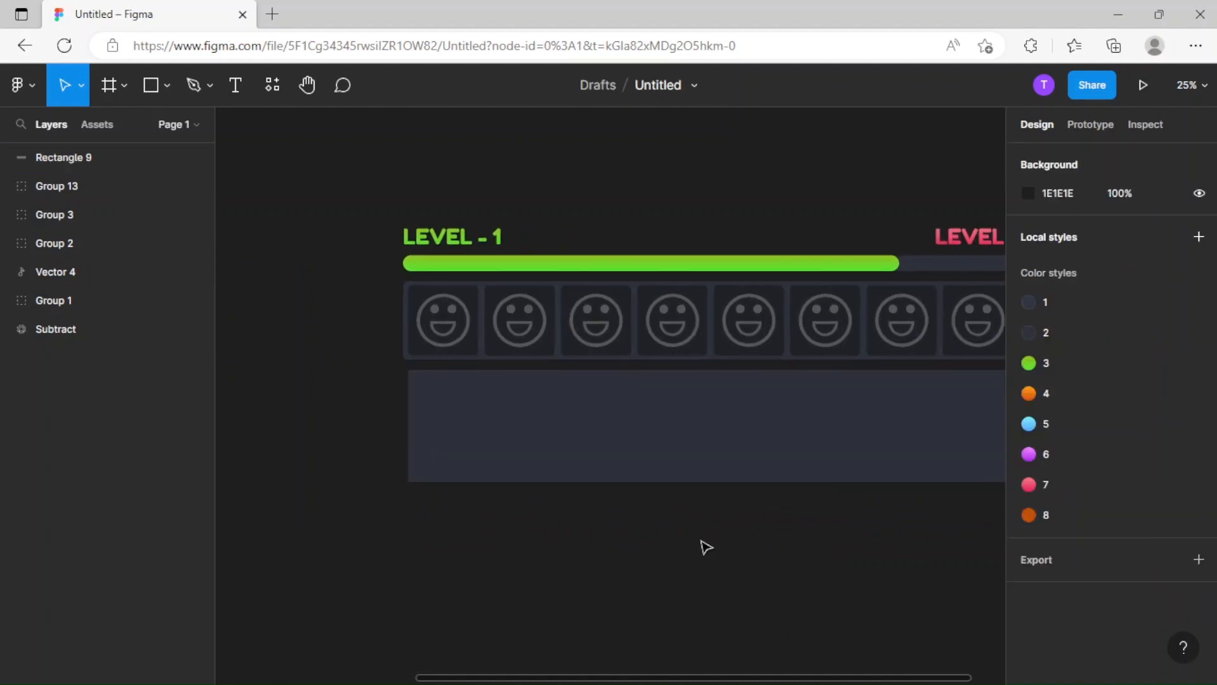
left_click(736, 473)
key("r")
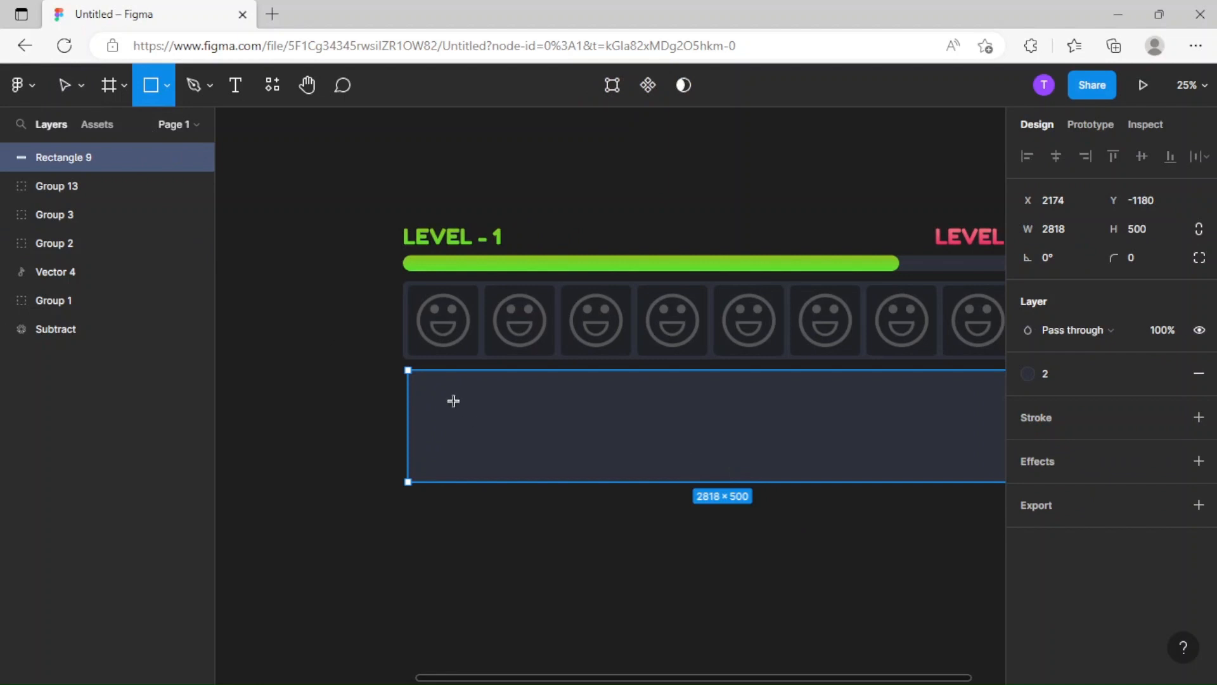
left_click_drag(429, 388, 511, 469)
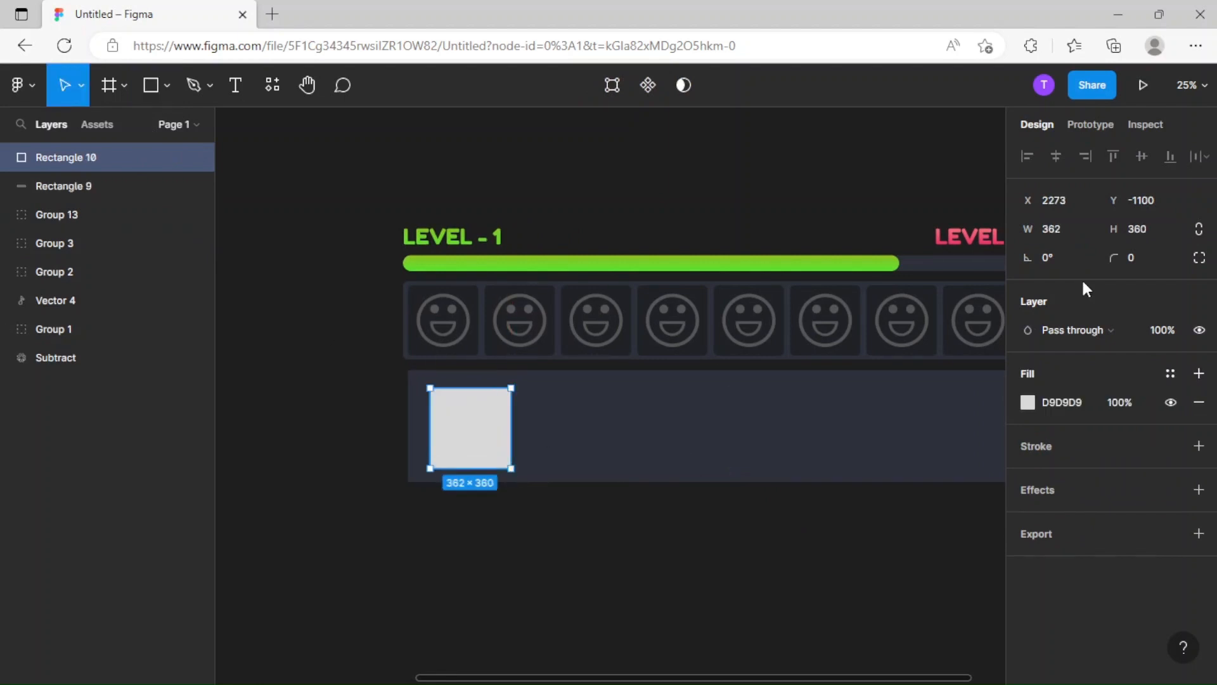
Set the light square to 450 × 450 with locked proportions and move it to X 2213, Y -1155.
left_click(1086, 231)
left_click(1153, 227)
type("250")
left_click(1079, 230)
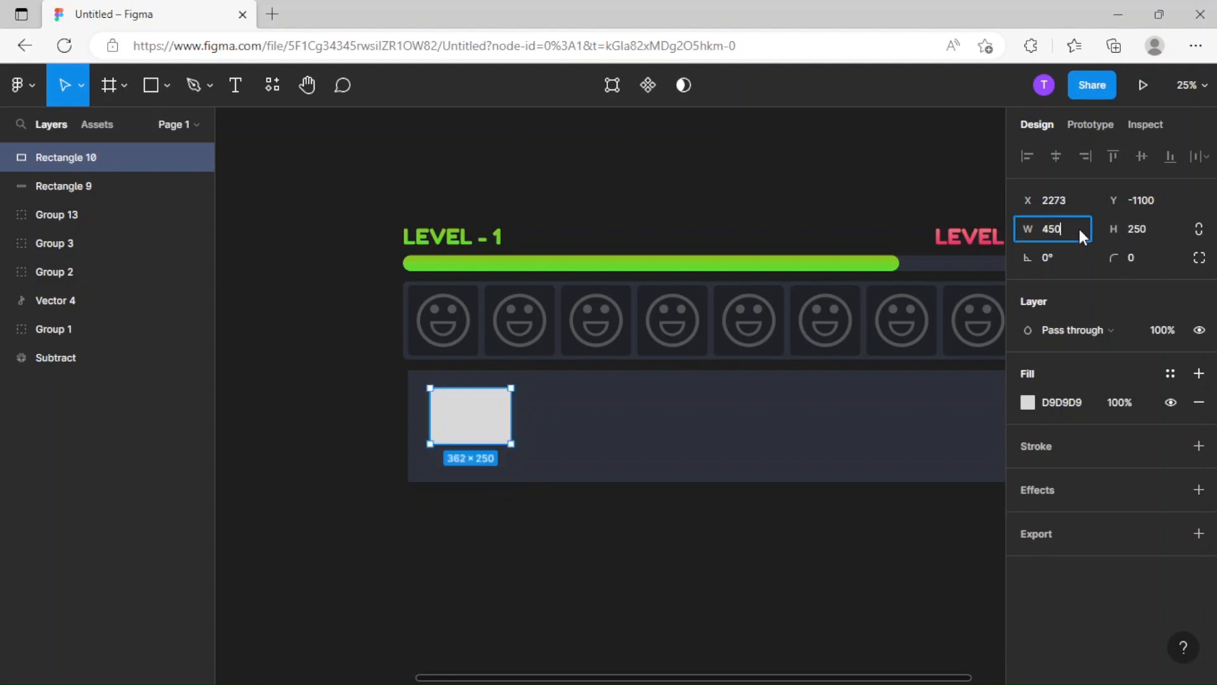
left_click(1139, 227)
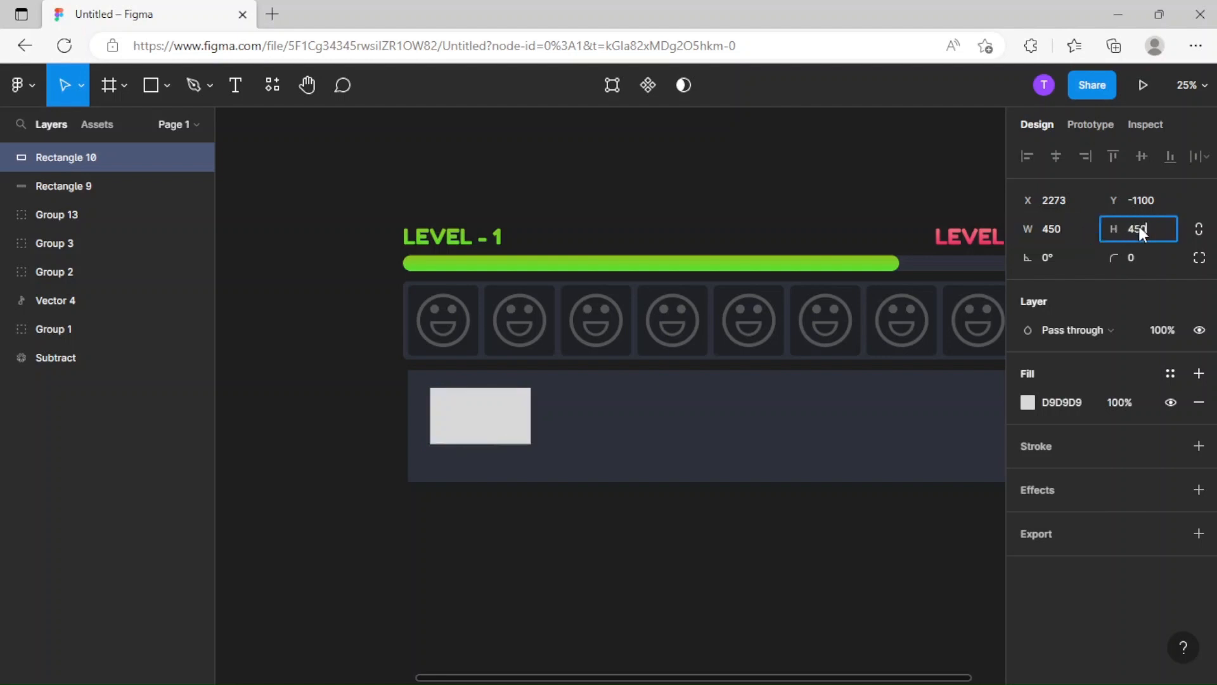
type("450")
key("Return")
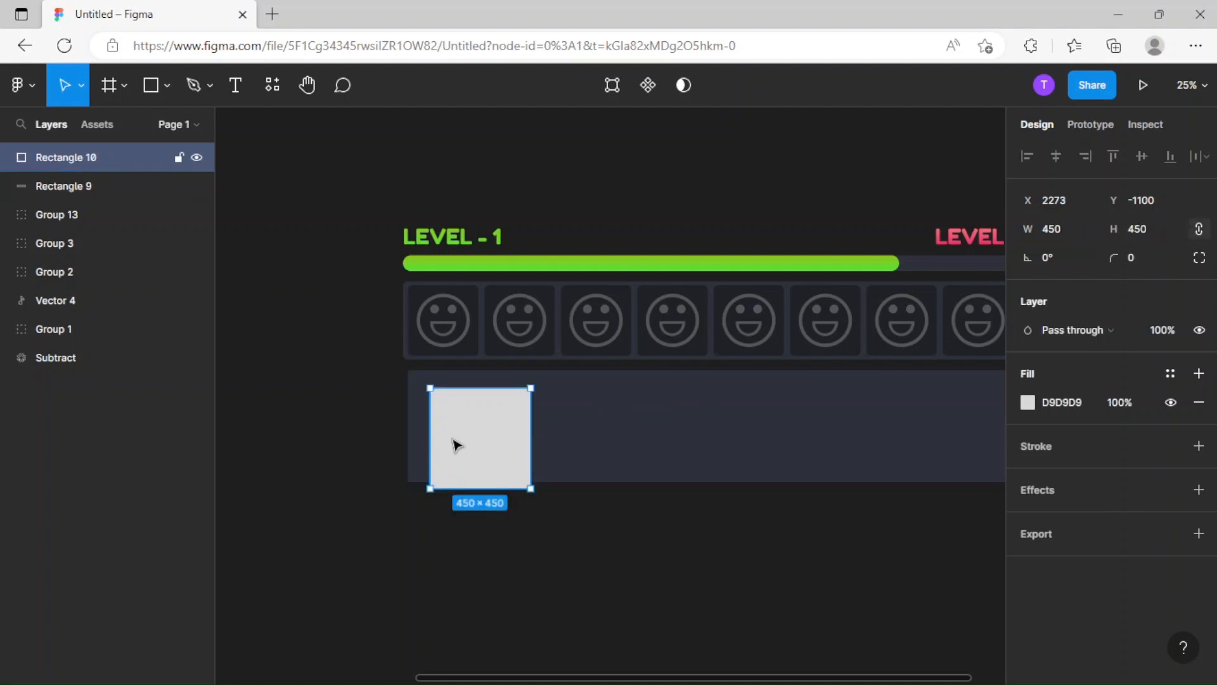
left_click_drag(456, 443, 448, 448)
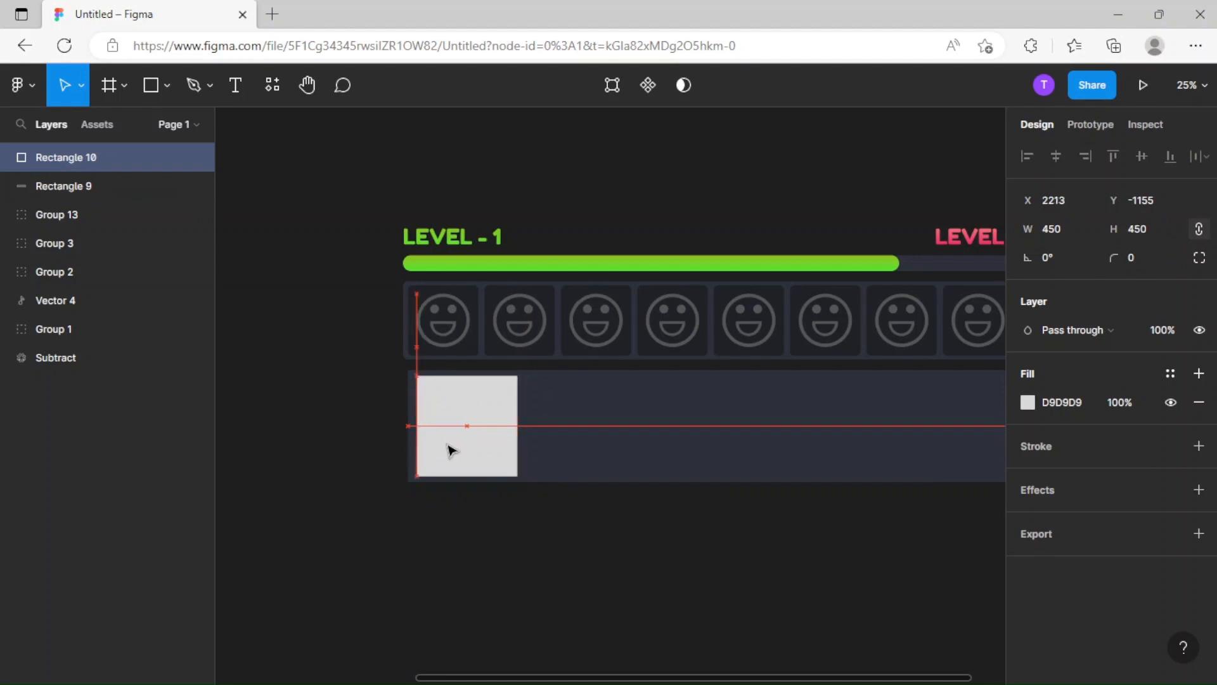
Reduce the light square to 400 × 400 and move it to X 2235, Y -1130.
left_click(713, 452)
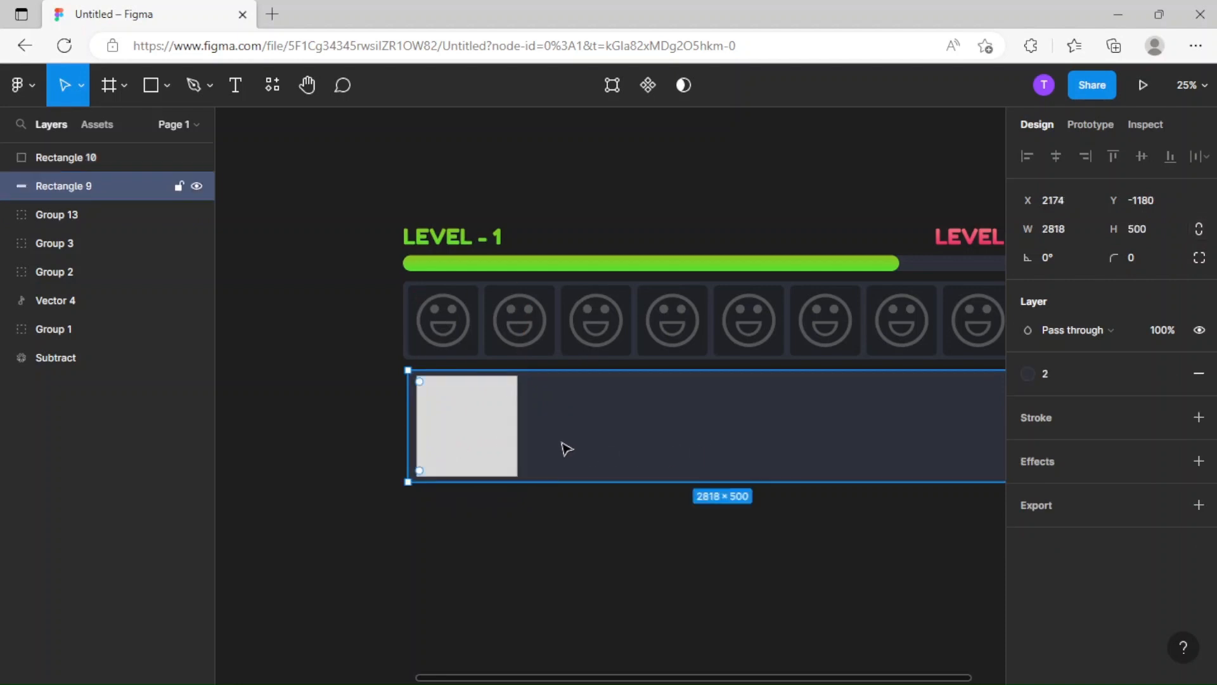
left_click(504, 446)
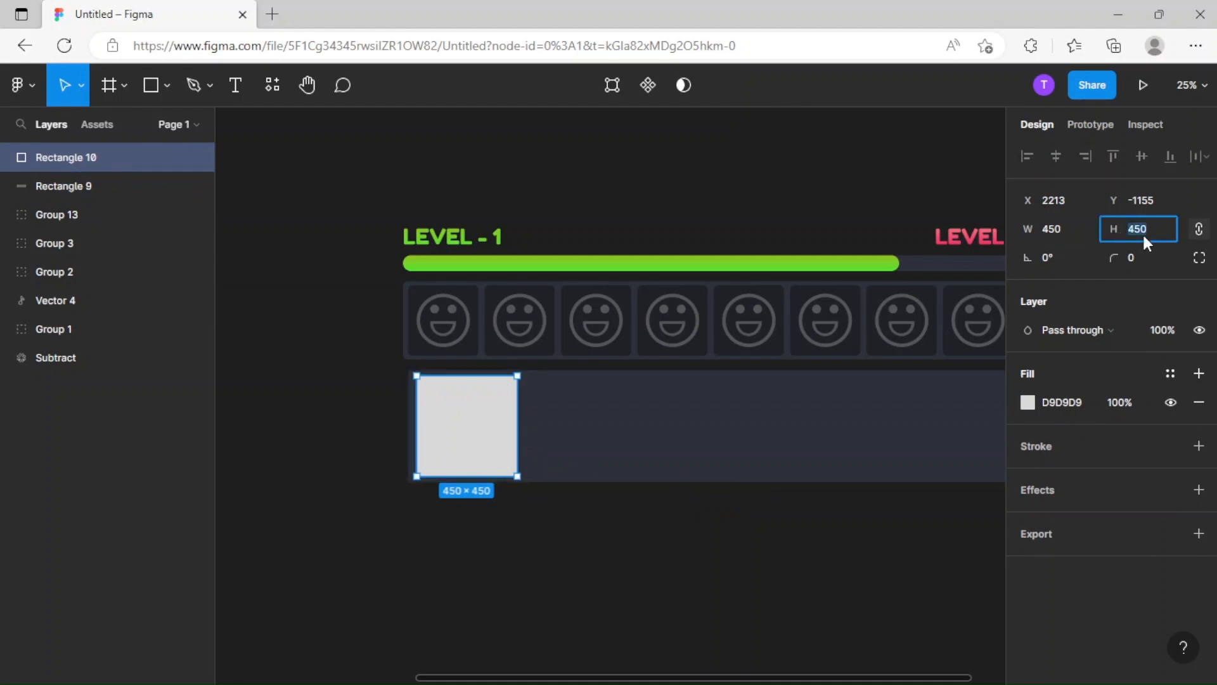
key("Return")
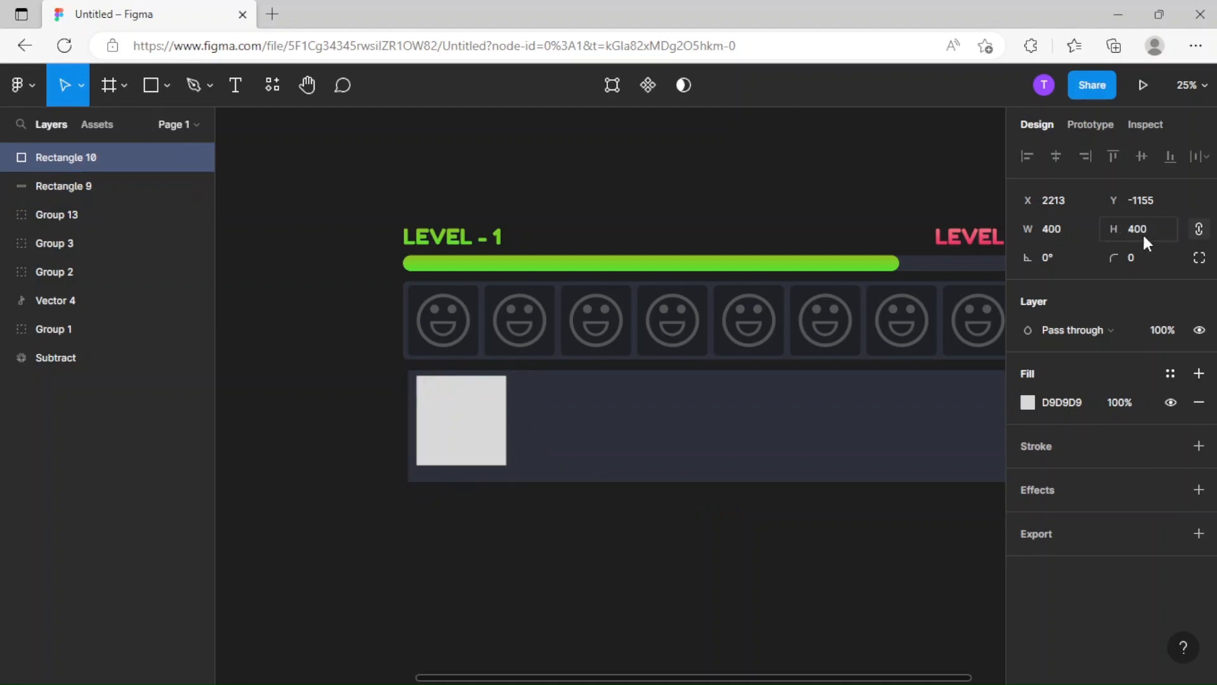
left_click_drag(459, 451, 459, 454)
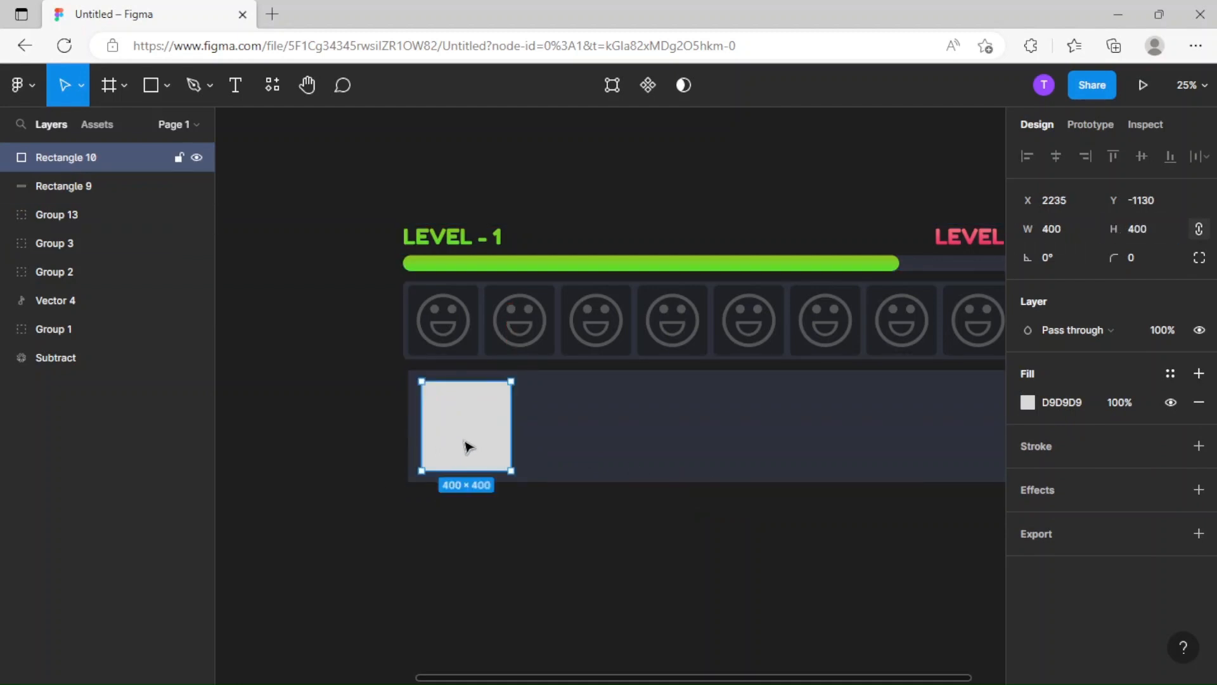
Scale the light square up about its center to about 459 × 459.
scroll(518, 443, "up", 2)
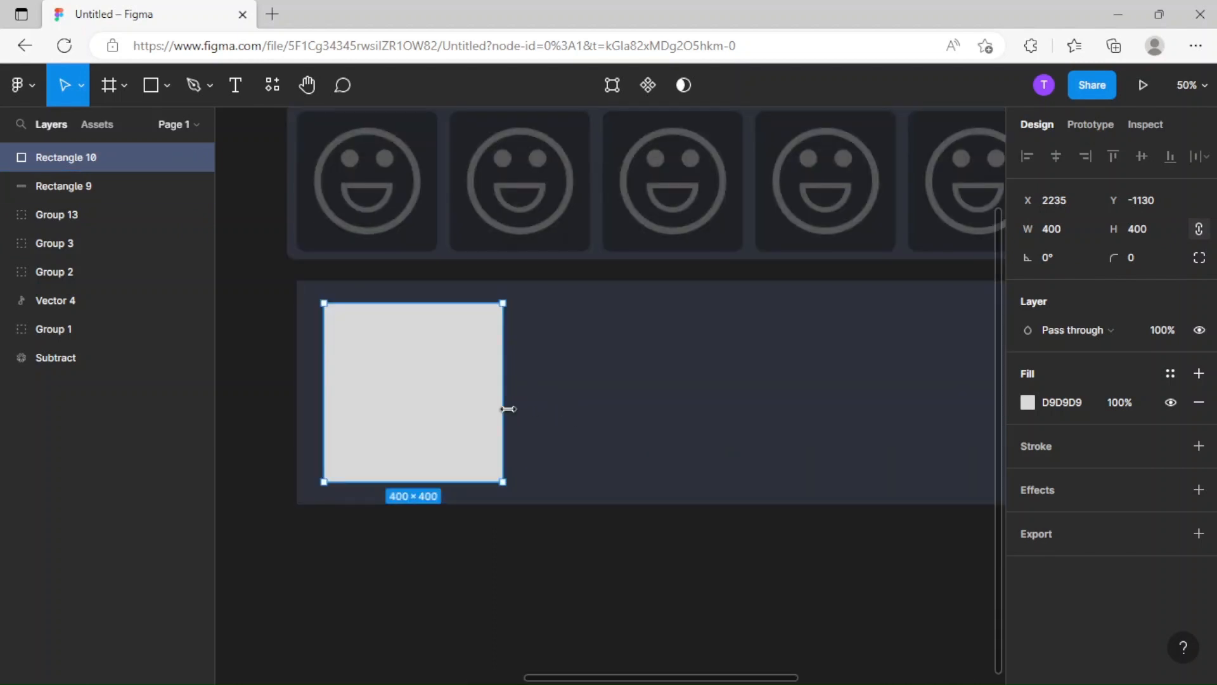
key("k")
mouse_move(508, 409)
left_mouse_down()
mouse_move(534, 406)
mouse_move(474, 409)
mouse_move(486, 413)
left_mouse_up()
Set the corner radius of both the lower panel and the light square to 20.
left_click(576, 410)
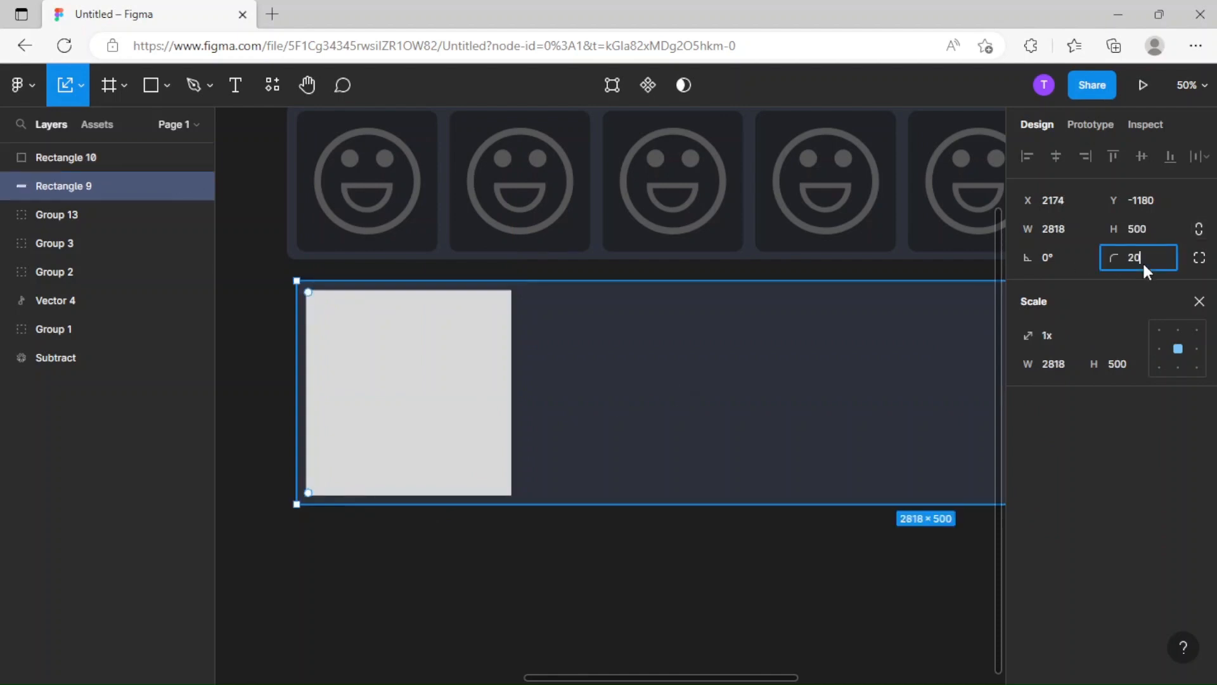
left_click(1143, 261)
type("20")
left_click(408, 429)
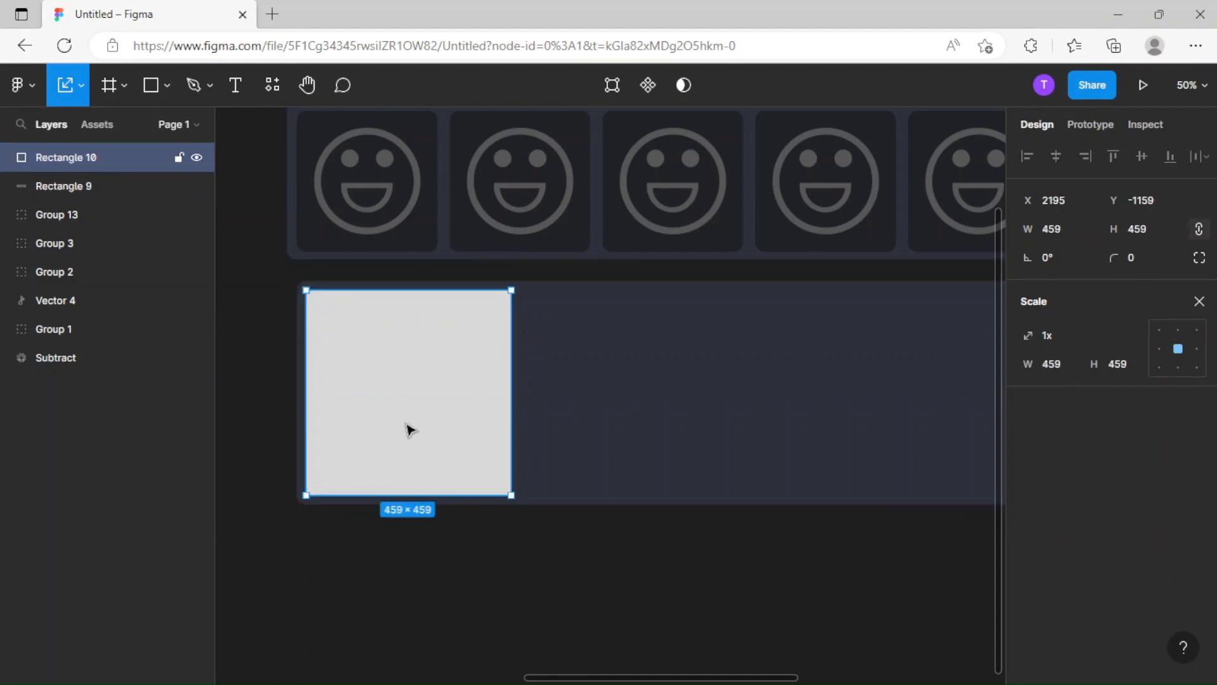
left_click(1140, 258)
type("20")
key("Return")
left_click_drag(454, 413, 456, 417)
left_click(748, 388)
left_click_drag(291, 406, 287, 404)
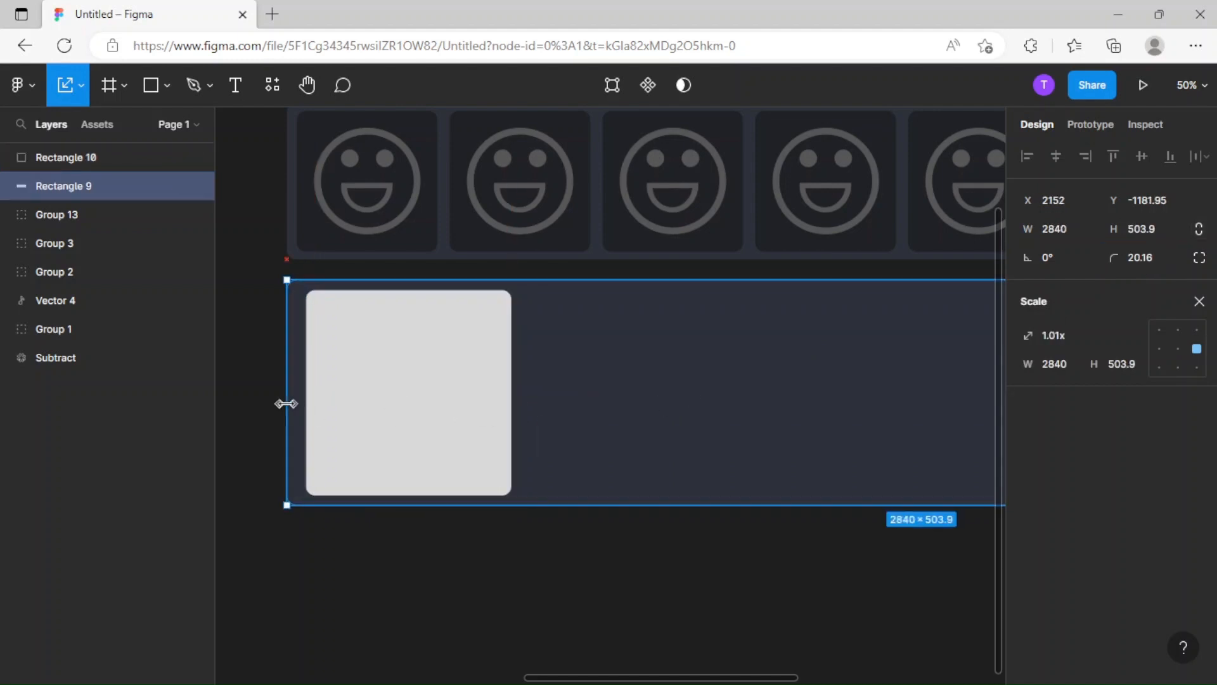
key("ctrl+z")
Stretch the lower panel's left edge to a width of 2840 and shift the light square to X 2174.
key("v")
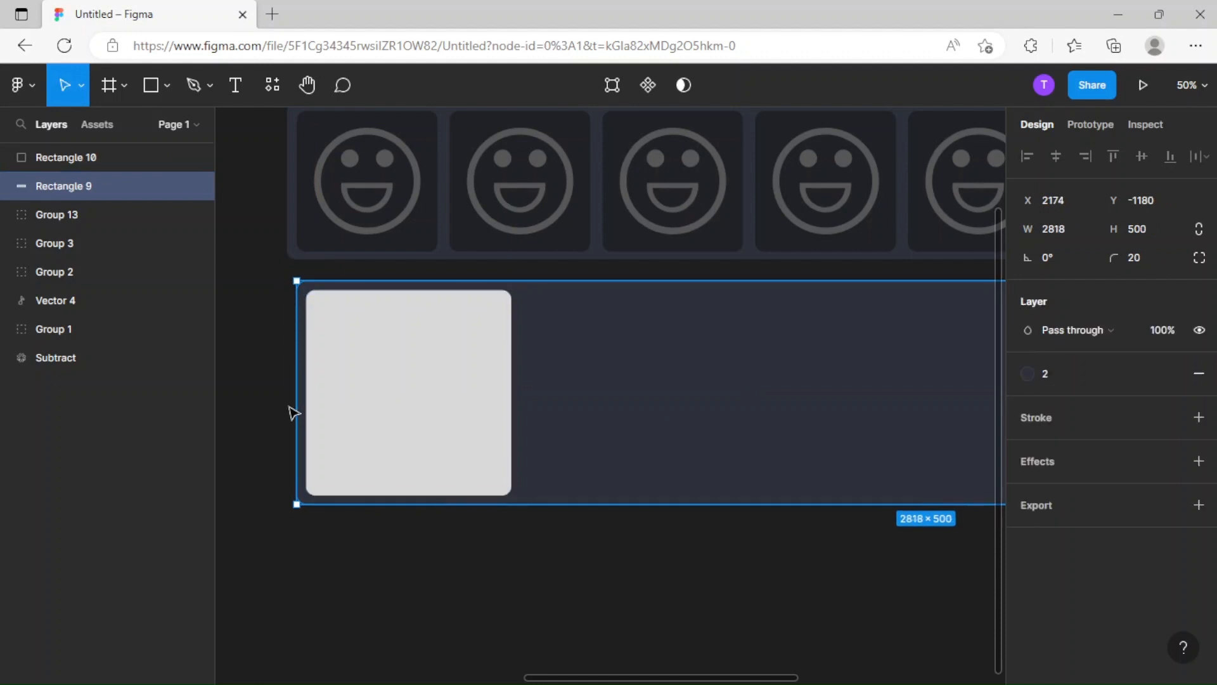
left_click_drag(291, 405, 285, 402)
left_click(416, 419)
left_click_drag(416, 418, 427, 426)
Check the lower panel's right edge against the smiley panel and increase the lower panel's height to about 620.
left_click(558, 608)
left_click_drag(643, 565, 342, 576)
key("ctrl+minus")
left_click_drag(913, 459, 728, 463)
key("ctrl+plus")
left_click(756, 446)
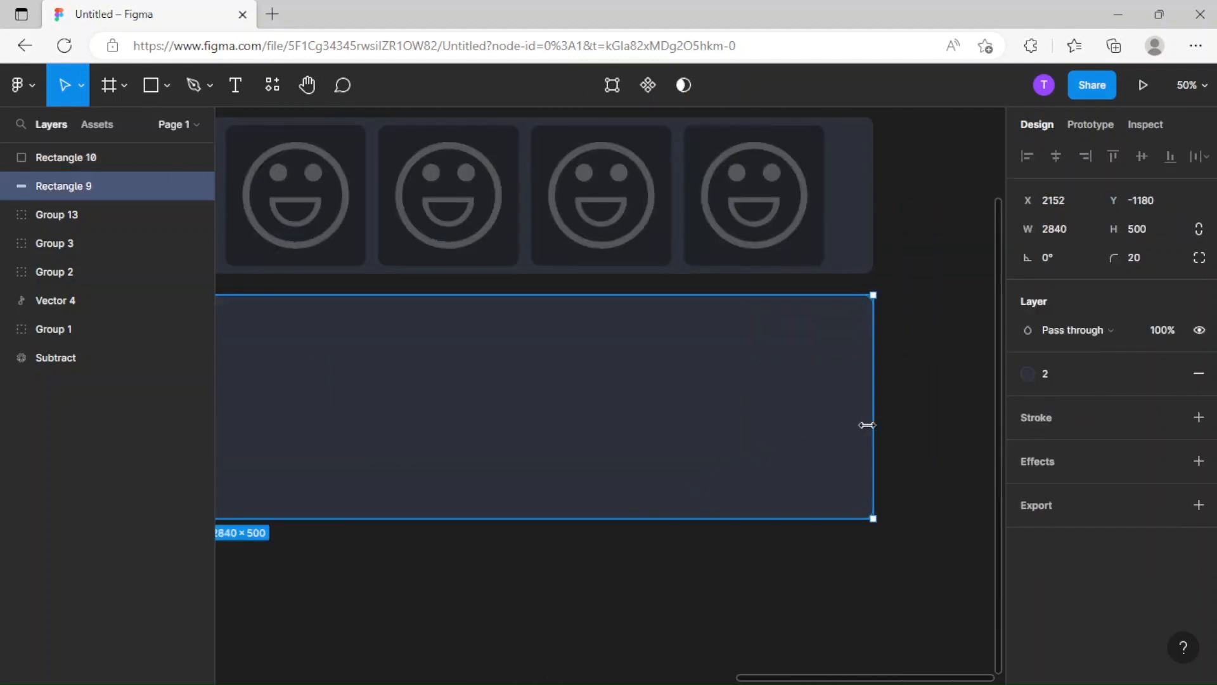
left_click_drag(867, 424, 848, 430)
key("ctrl+minus")
left_click_drag(393, 466, 596, 429)
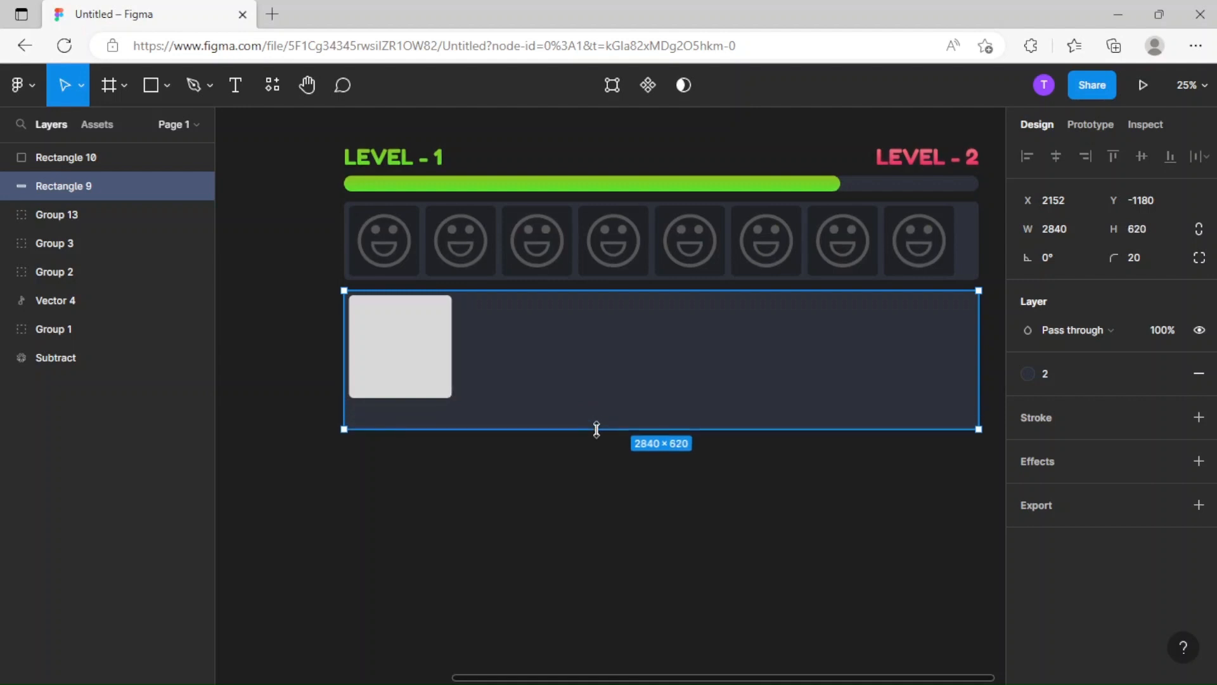
Extend the lower panel's bottom edge slightly further down beyond the 620 height.
key("ctrl+minus")
key("ctrl+minus")
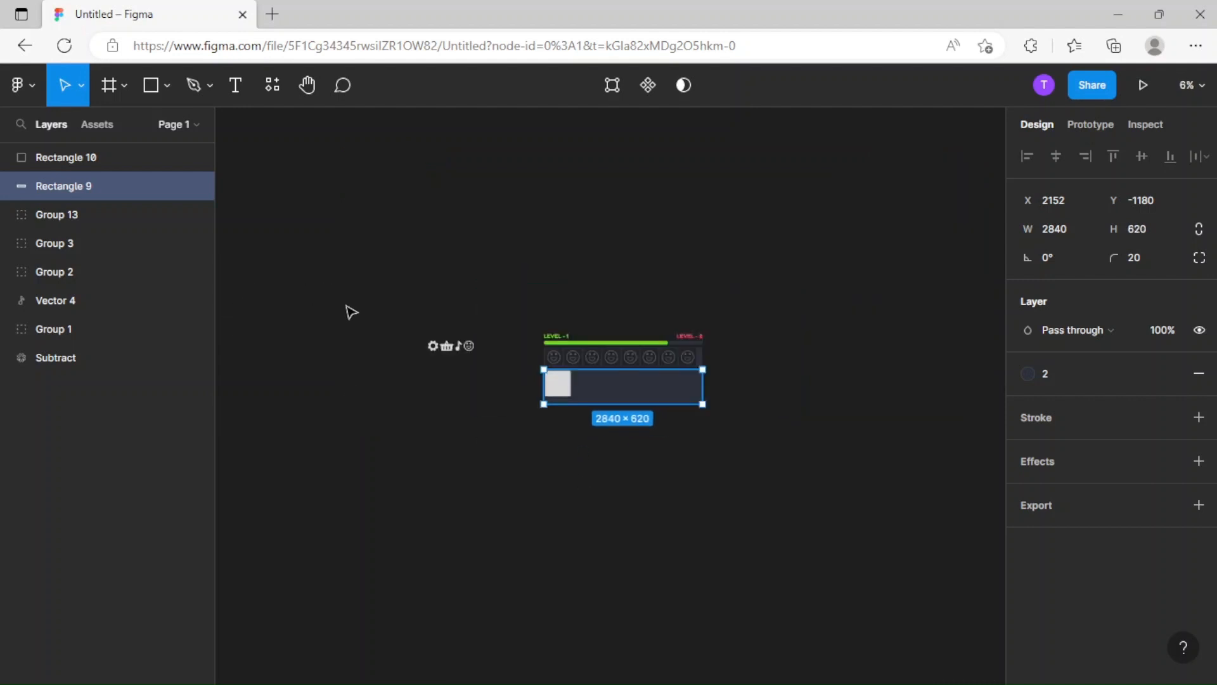
key("ctrl+plus")
key("ctrl+plus")
left_click(439, 356)
left_click(516, 419)
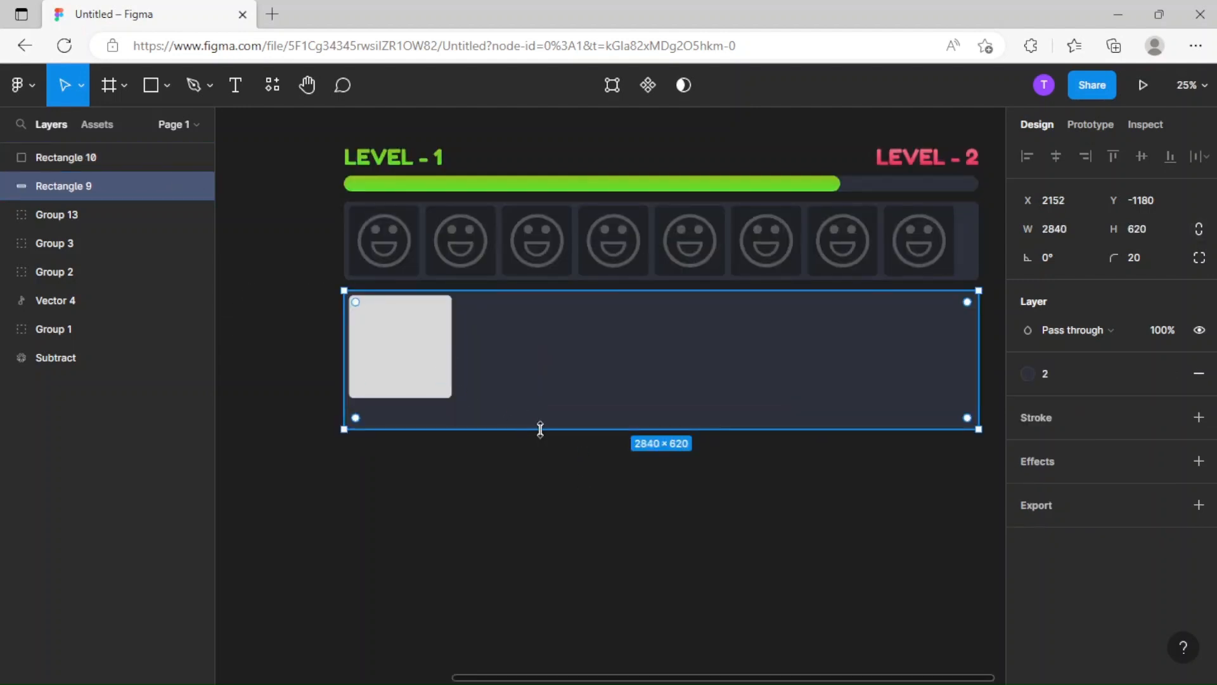
left_click_drag(542, 430, 543, 437)
left_click(526, 462)
Scale the light square up to nearly fill the lower panel's height and set its size to 600 × 600.
left_click(445, 394)
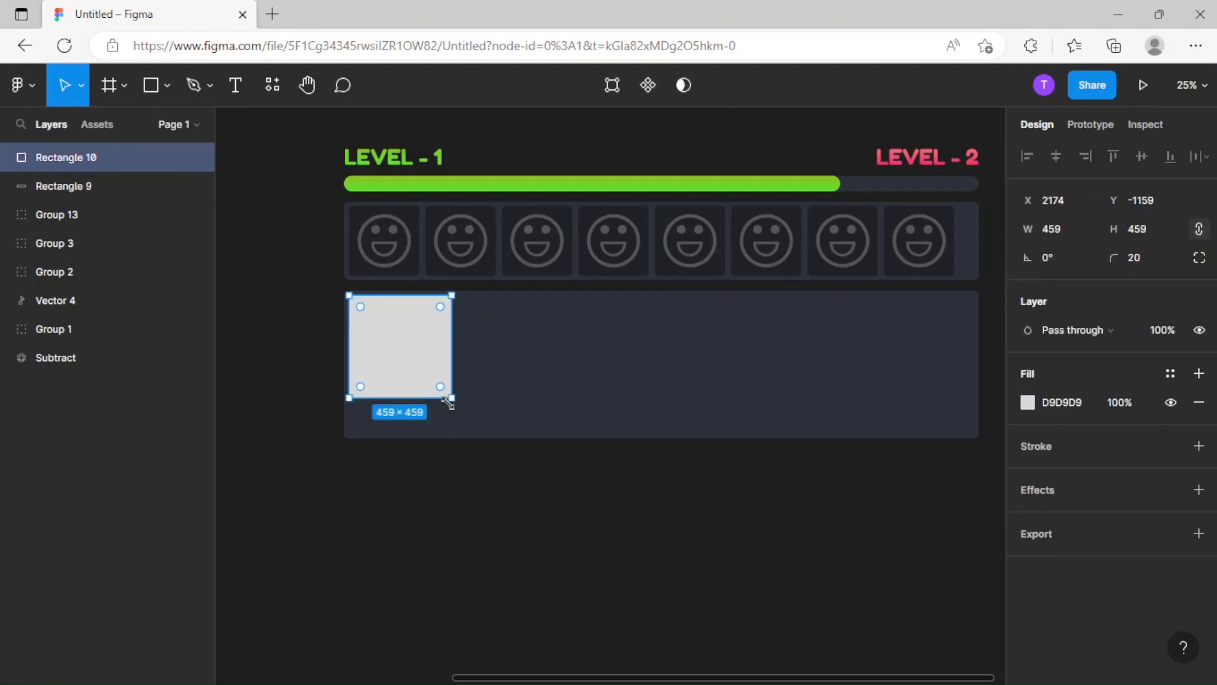
key("k")
left_click_drag(454, 400, 487, 411)
left_click(1066, 237)
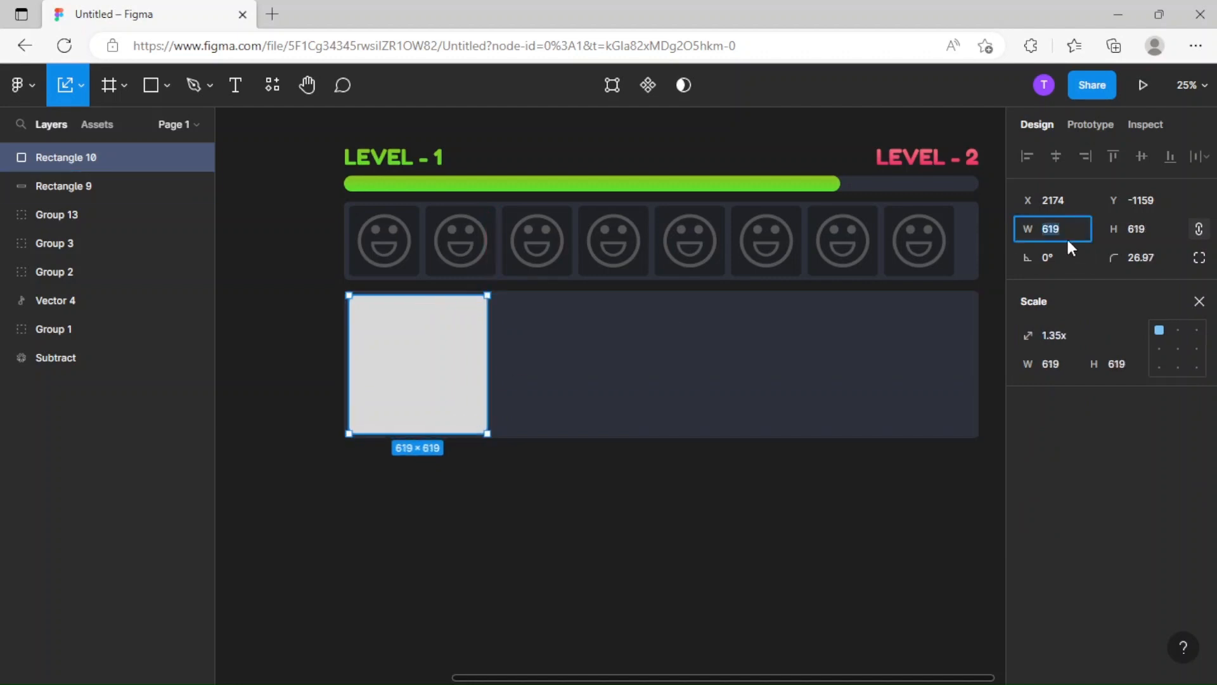
type("600")
key("Return")
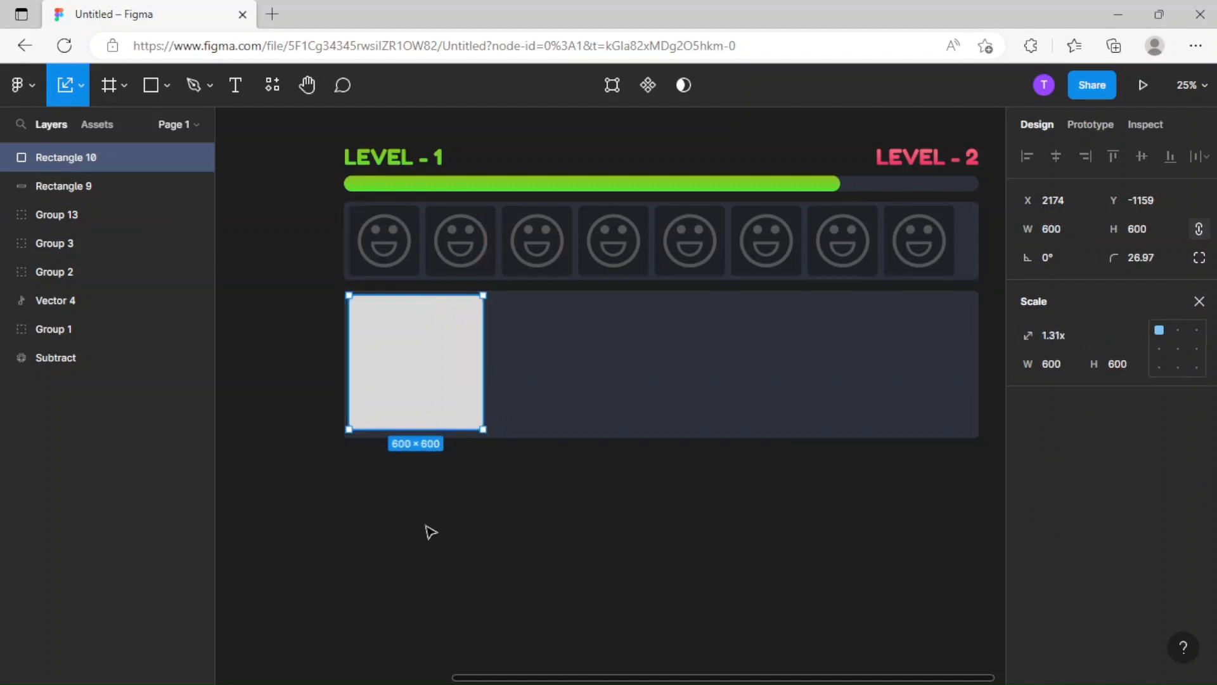
Move the light square to Y -1150 and duplicate it three times to the right at a spacing of 64, making four squares.
left_click(425, 526)
left_click_drag(519, 436, 443, 429)
left_click_drag(342, 391, 500, 386)
key("ctrl+d")
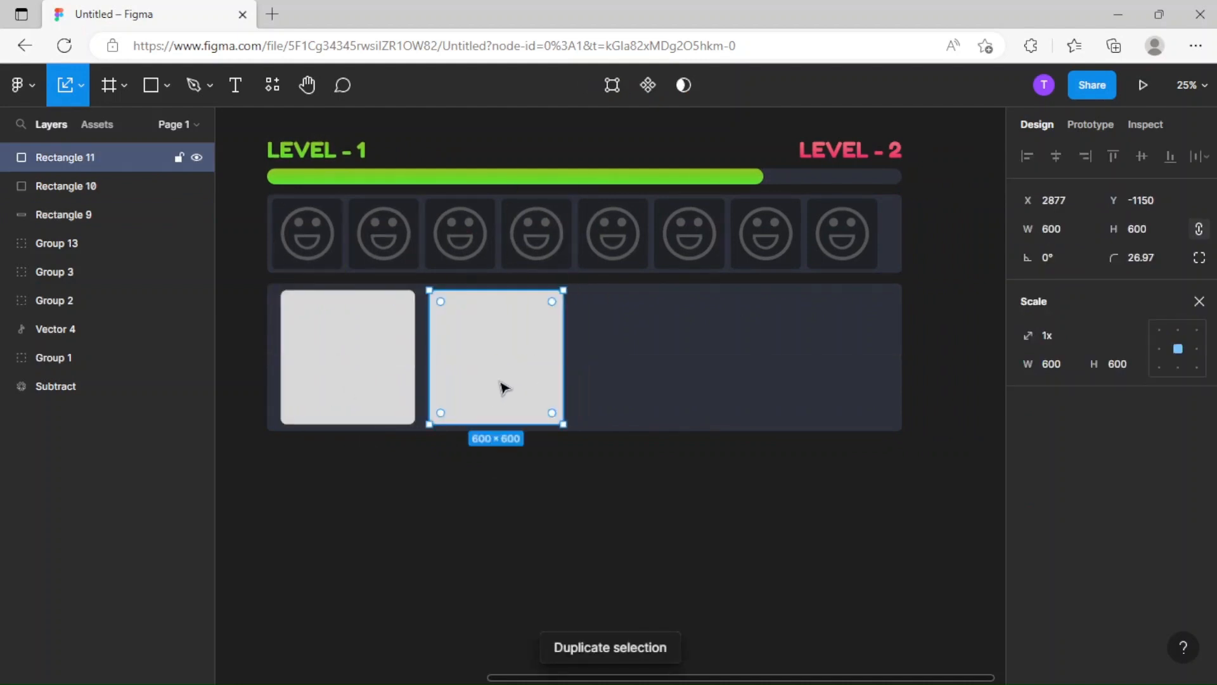
key("ctrl+d")
key("ctrl+d")
left_click(584, 496)
Spread the four light squares to a spacing of 101 and center the row in the lower panel.
left_click(793, 399)
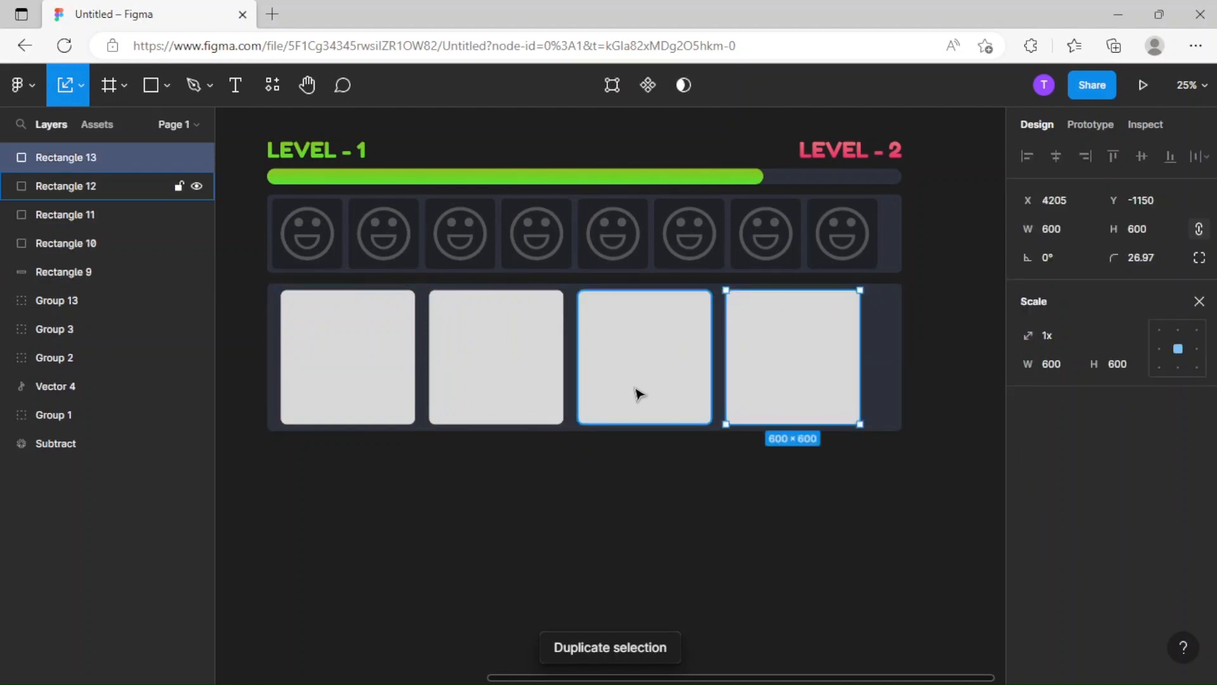
left_click(638, 393, "shift")
left_click(484, 391, "shift")
left_click(391, 396, "shift")
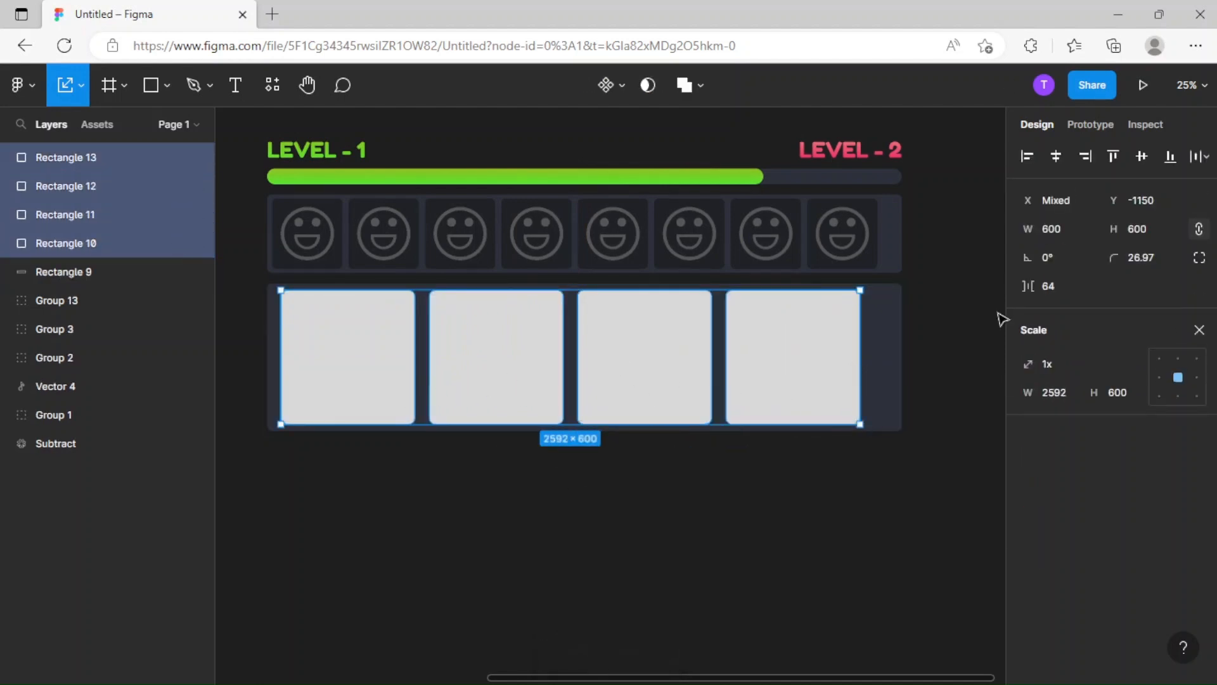
left_click_drag(1027, 287, 1092, 295)
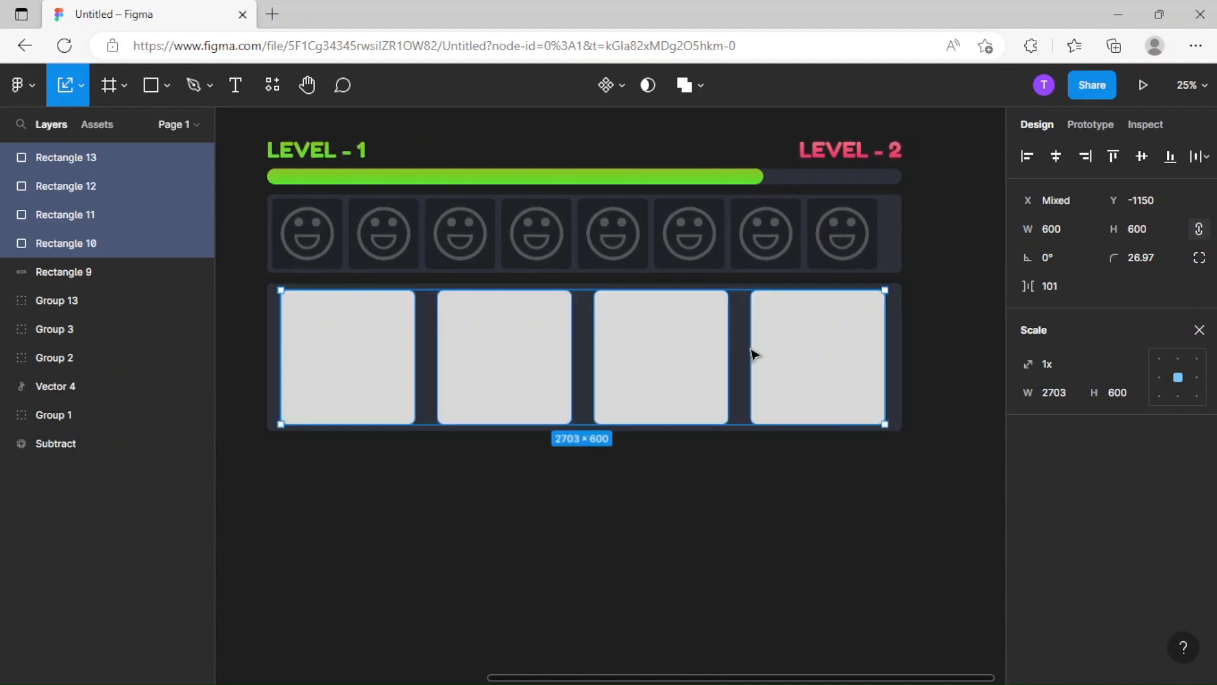
mouse_move(771, 390)
left_mouse_down()
mouse_move(758, 388)
mouse_move(776, 387)
left_mouse_up()
left_click(602, 491)
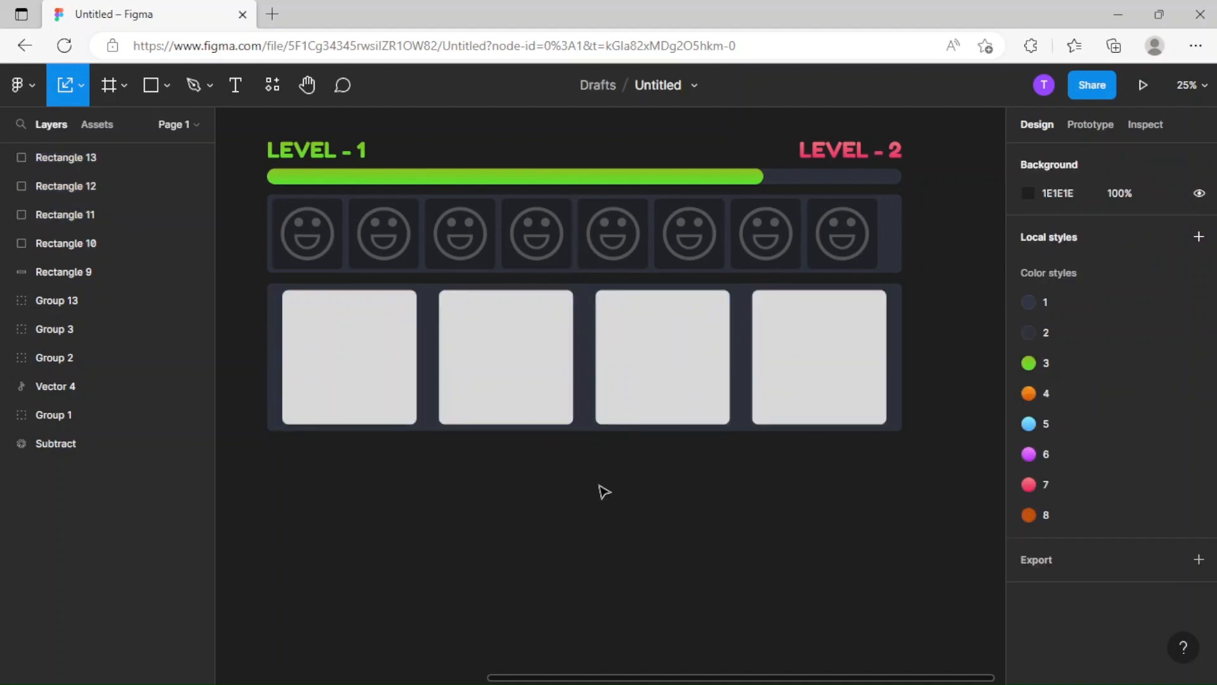
scroll(596, 482, "up", 5)
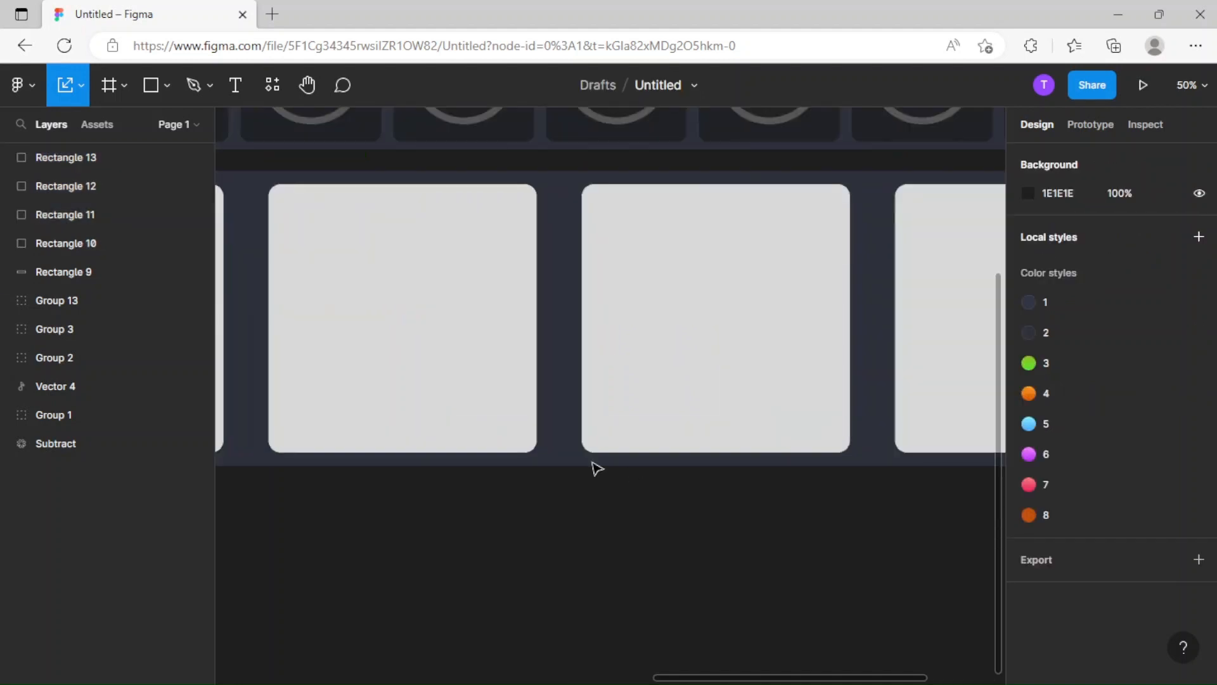
scroll(494, 488, "up", 1)
scroll(444, 500, "left", 2)
left_click(628, 405)
left_click(783, 405)
scroll(784, 406, "down", 5)
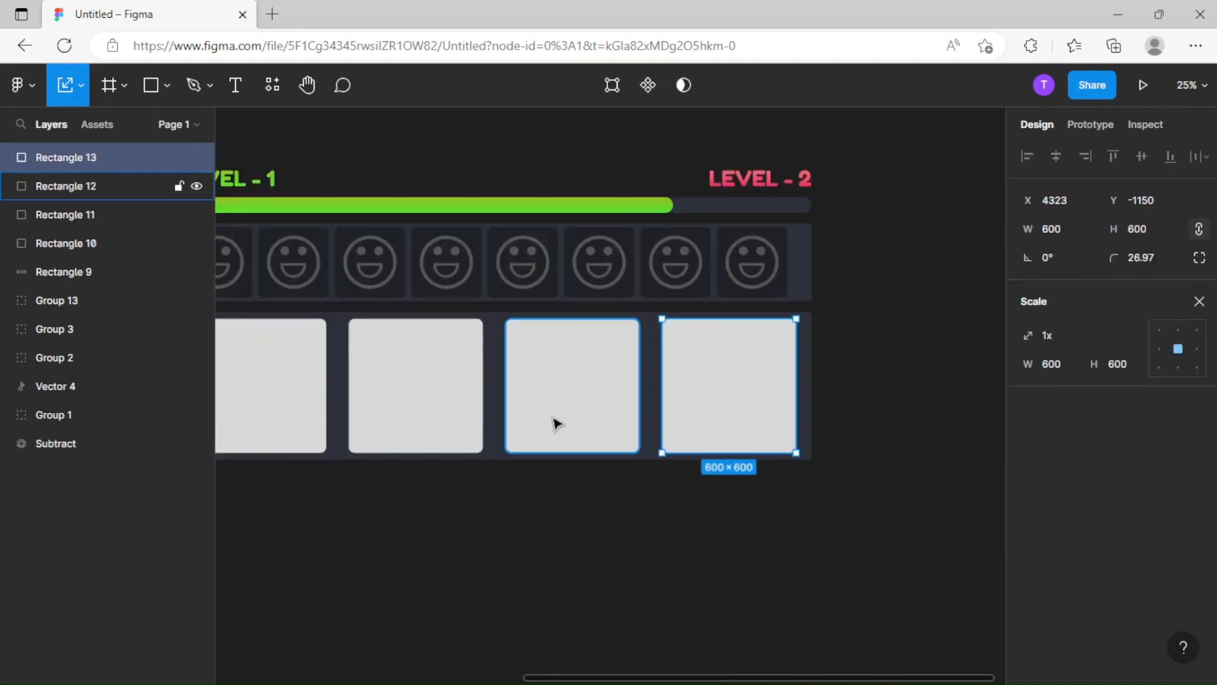
left_click(549, 421)
left_click(443, 418, "shift")
left_click(680, 413, "shift")
scroll(482, 425, "left", 4)
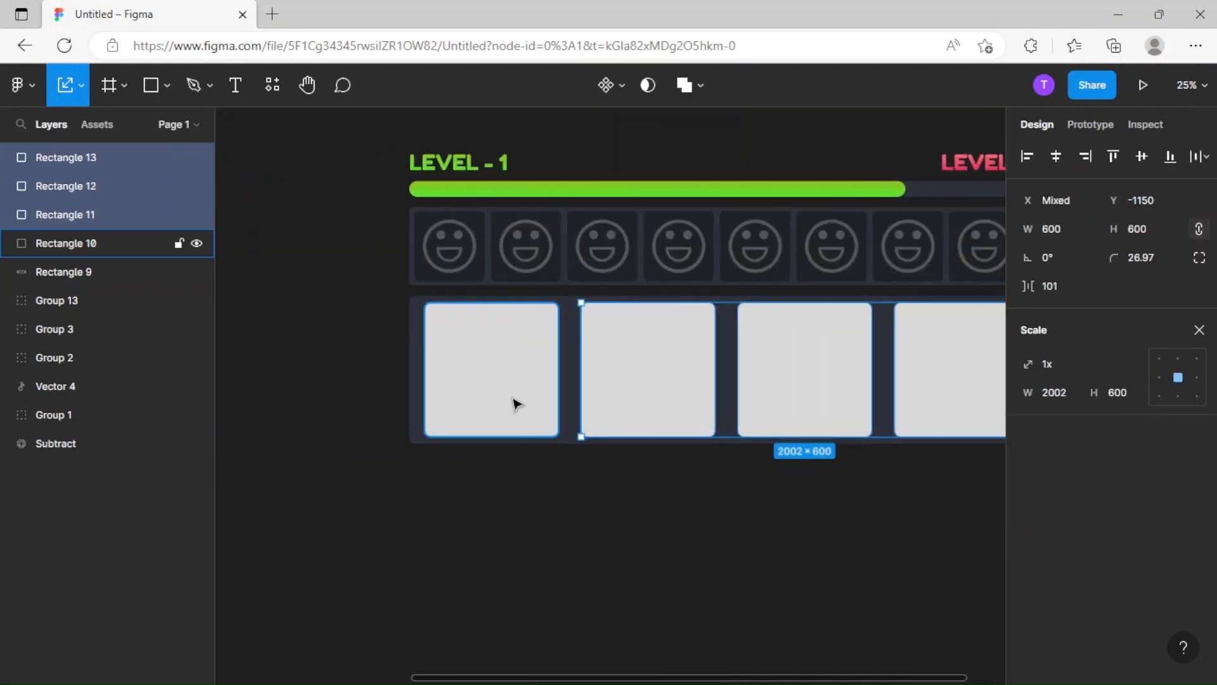
left_click(511, 402, "shift")
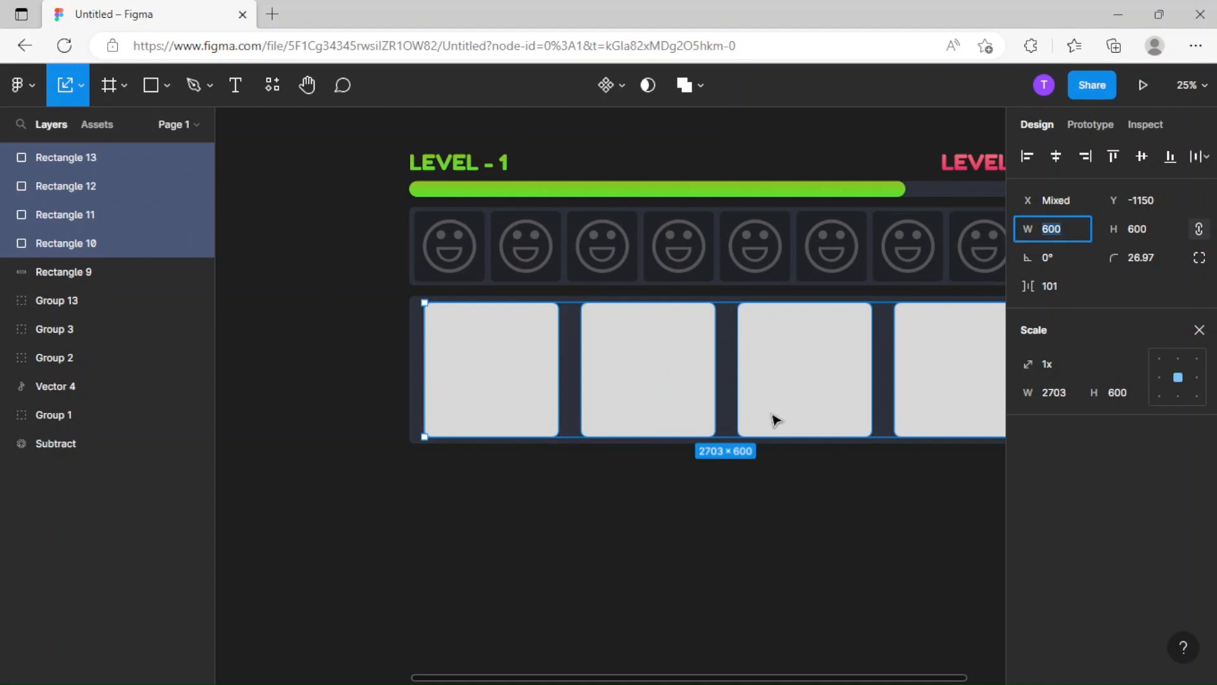
key("Return")
left_click(830, 468)
scroll(905, 480, "right", 5)
left_click(673, 389)
scroll(710, 412, "left", 5)
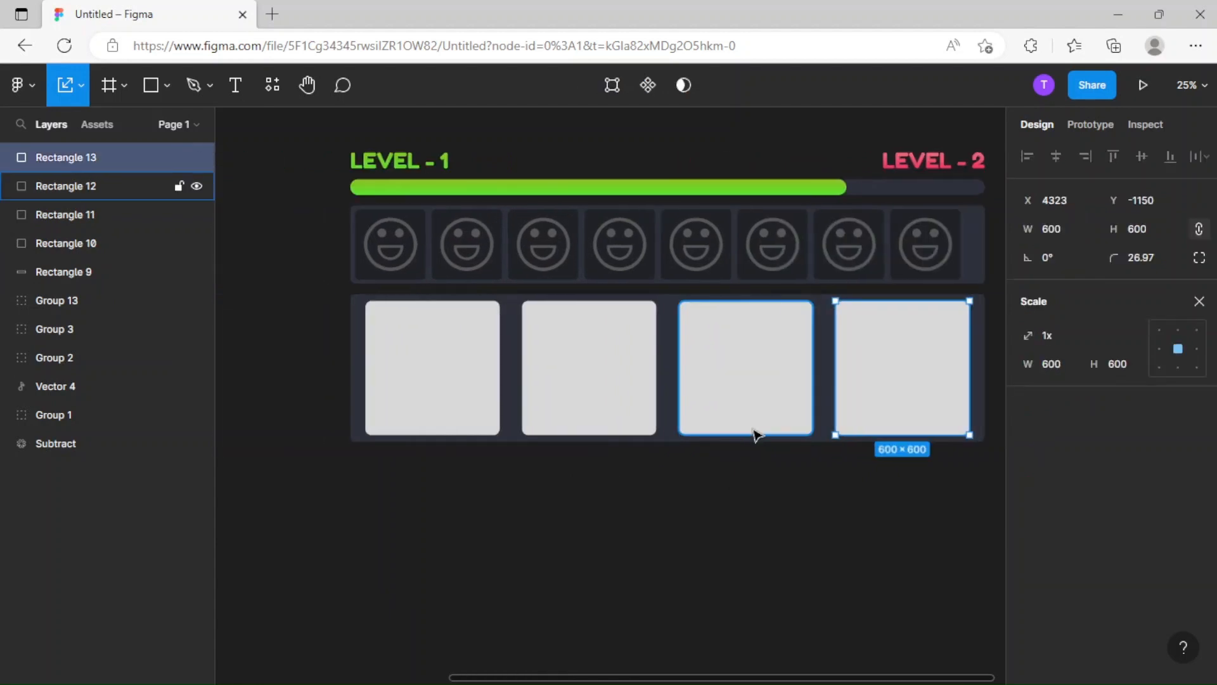
Replace the first square's grey fill in the lower panel with the pink-red color style 7.
left_click(454, 408)
key("v")
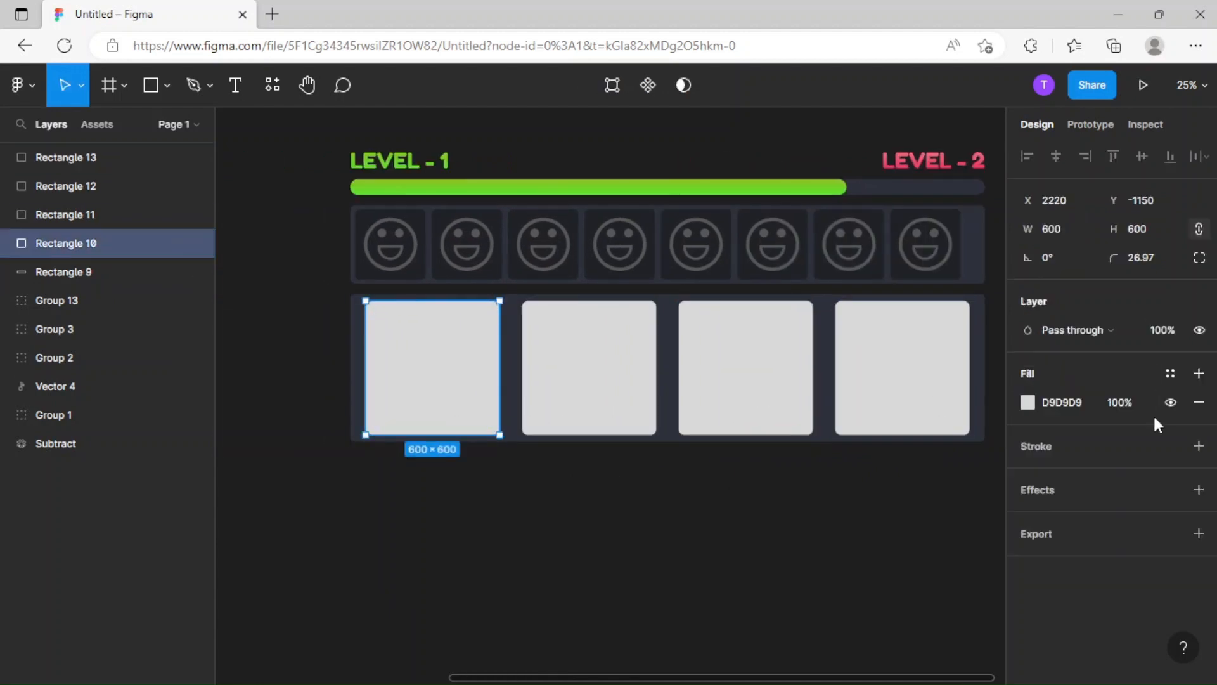
left_click(1199, 405)
left_click(1171, 373)
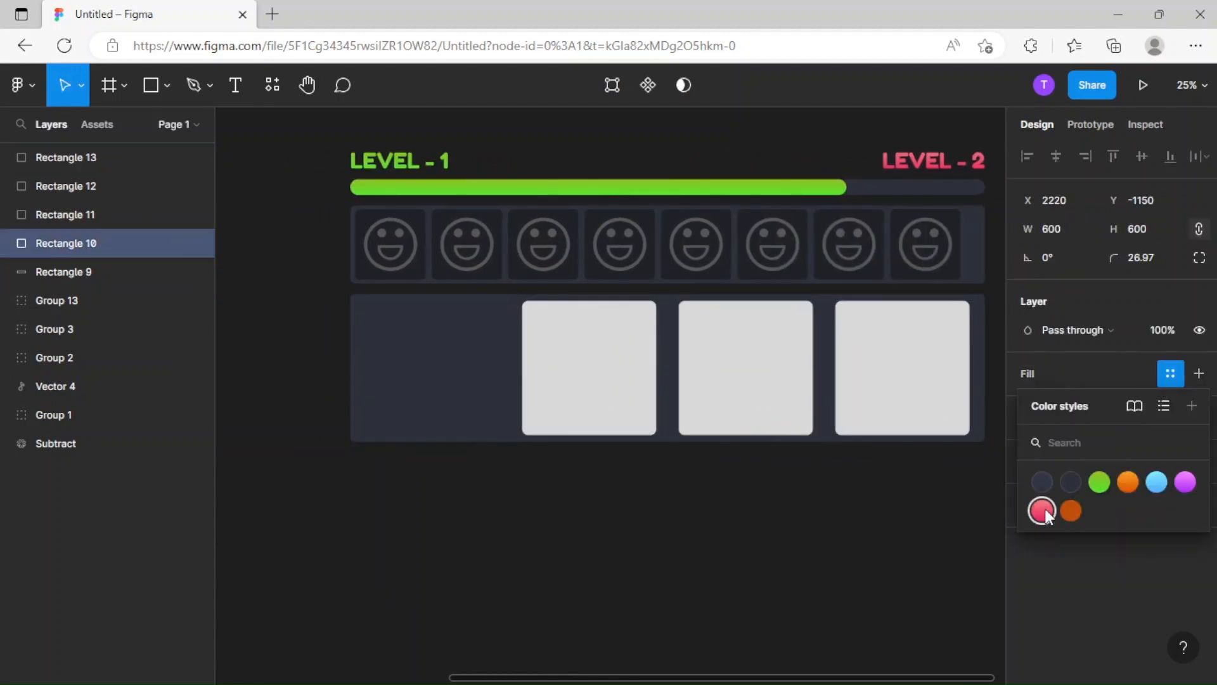
left_click(1042, 510)
left_click(690, 562)
Replace the second square's grey fill with the purple color style 6.
left_click(622, 389)
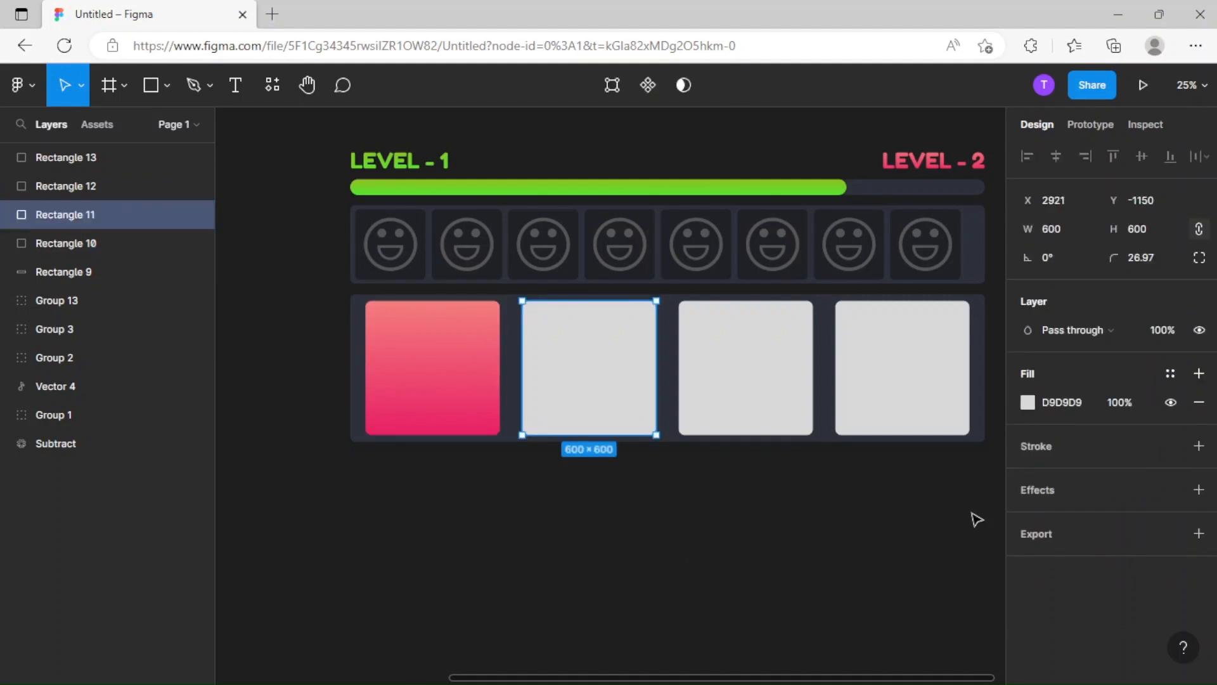
left_click(1199, 402)
left_click(1171, 374)
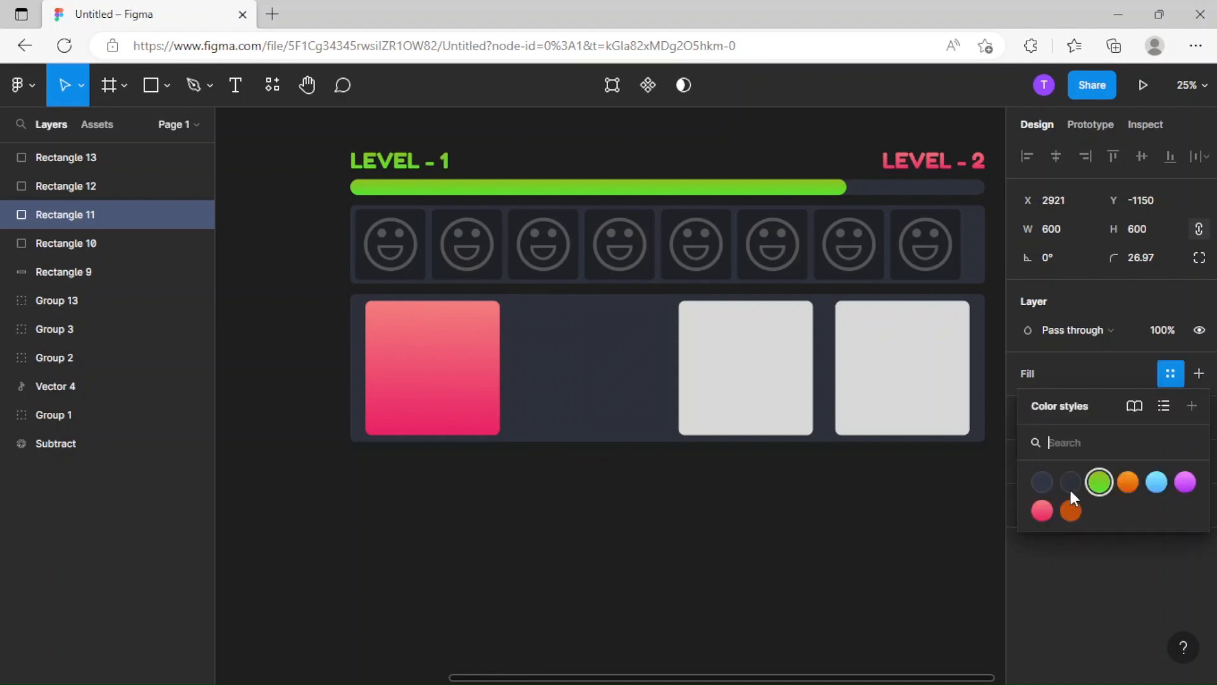
left_click(1185, 482)
Replace the third square's grey fill with the light blue color style 5.
left_click(774, 400)
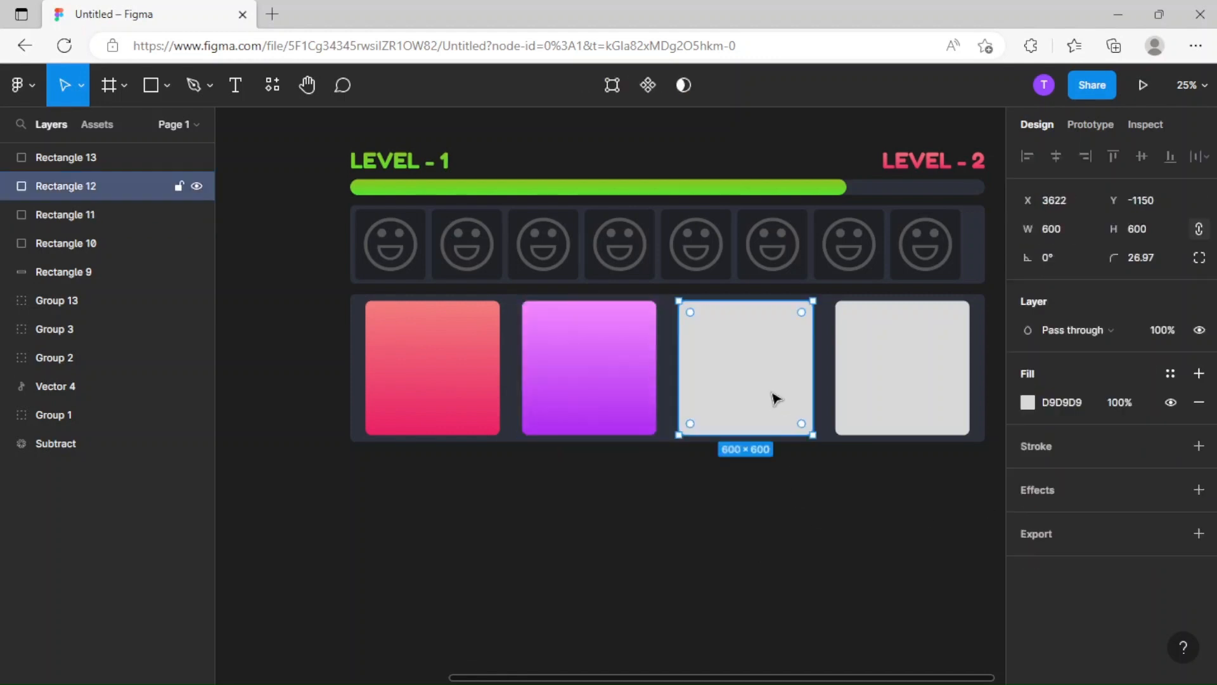
left_click(1198, 402)
left_click(1170, 374)
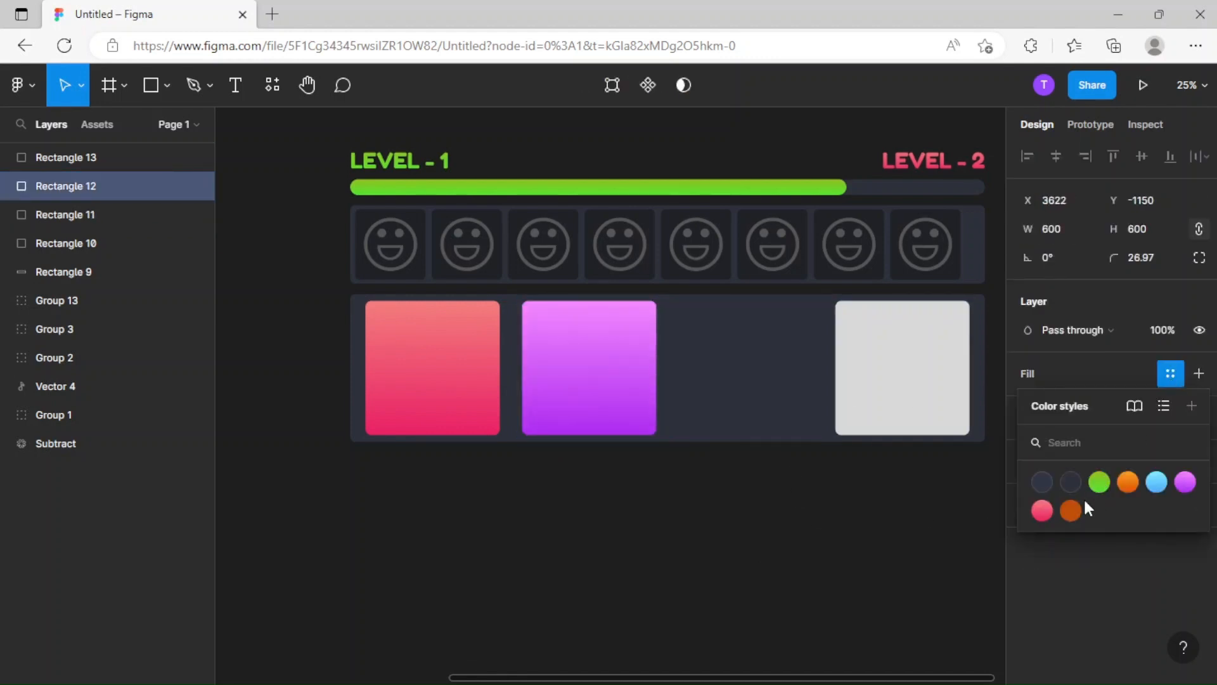
left_click(1156, 482)
Replace the fourth square's grey fill with the green color style 3.
left_click(921, 378)
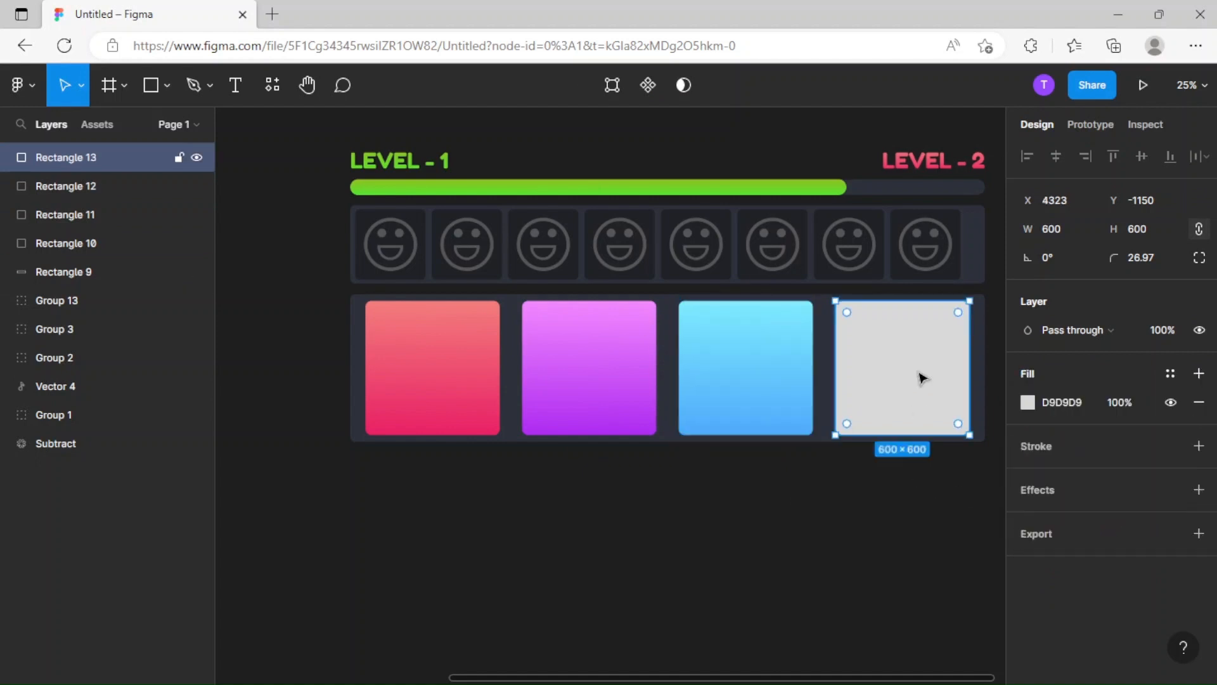
left_click(1198, 402)
left_click(1170, 373)
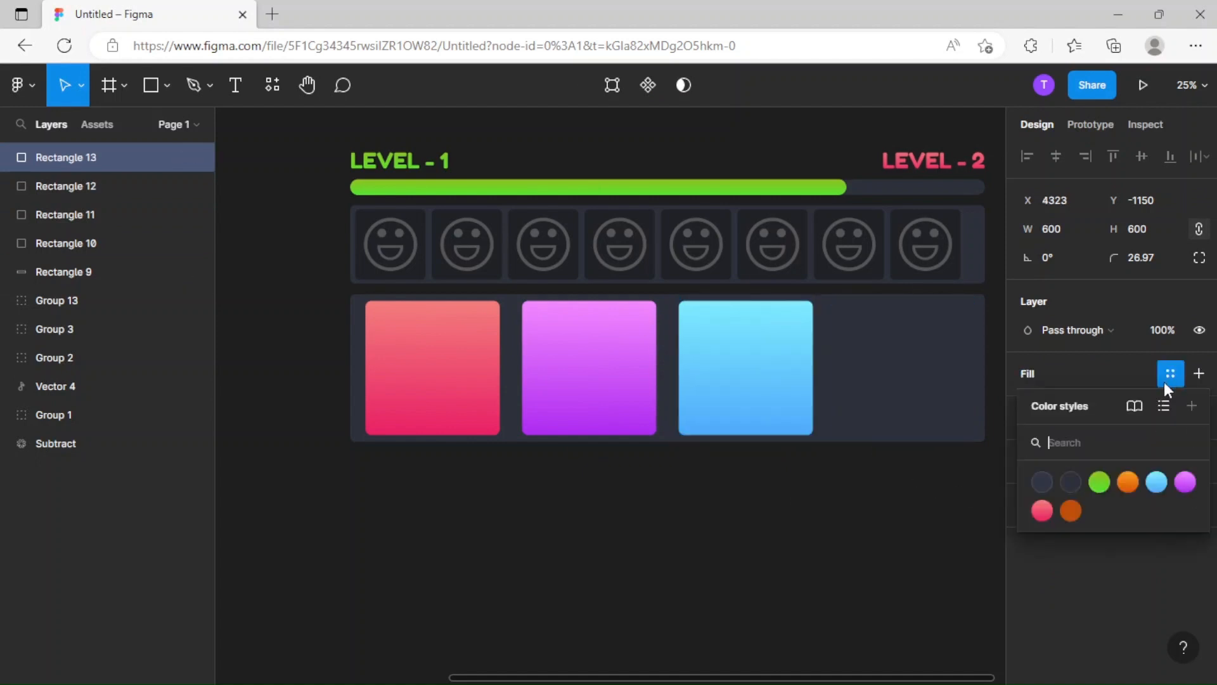
left_click(1099, 482)
key("Escape")
Select all four colored squares and tighten the spacing between them to 53.
left_click(864, 421)
left_click(777, 413, "shift")
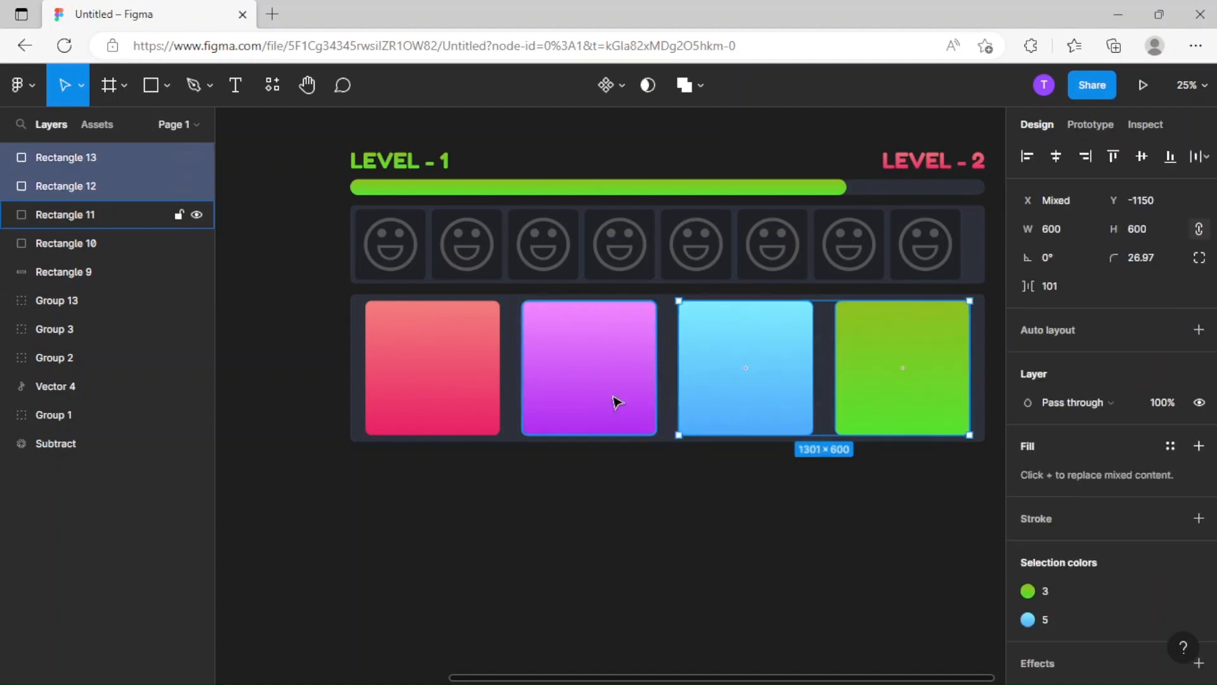
left_click(615, 401, "shift")
left_click(462, 397, "shift")
left_click_drag(508, 372, 505, 370)
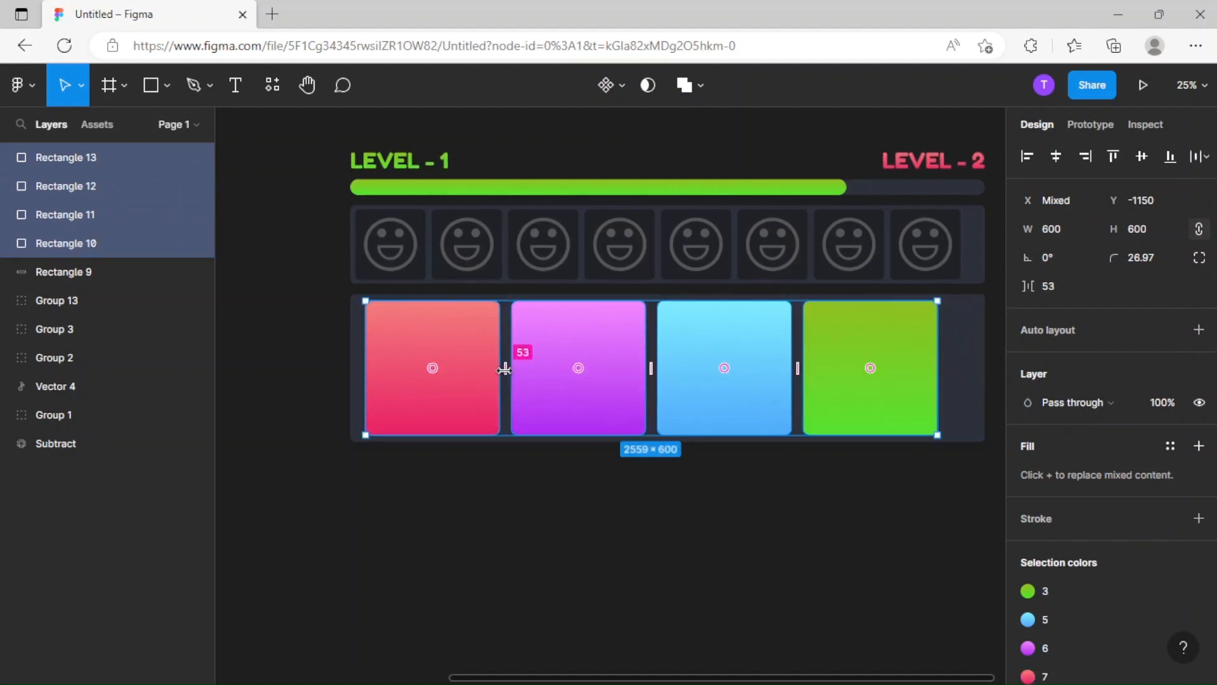
left_click(676, 503)
Try to shift the four colored squares right to center them in the lower panel, and undo the move.
scroll(628, 492, "right", 3)
left_click(834, 413)
left_click(631, 397, "shift")
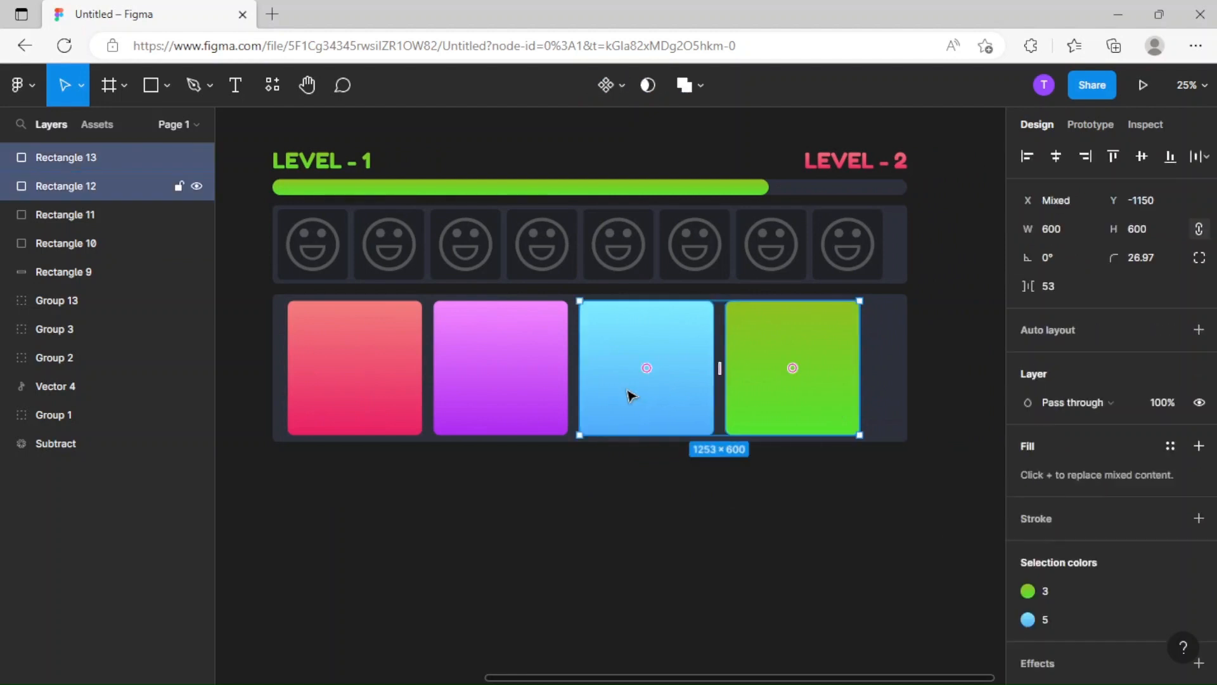
left_click(530, 391, "shift")
left_click(383, 393, "shift")
left_click_drag(549, 402, 560, 400)
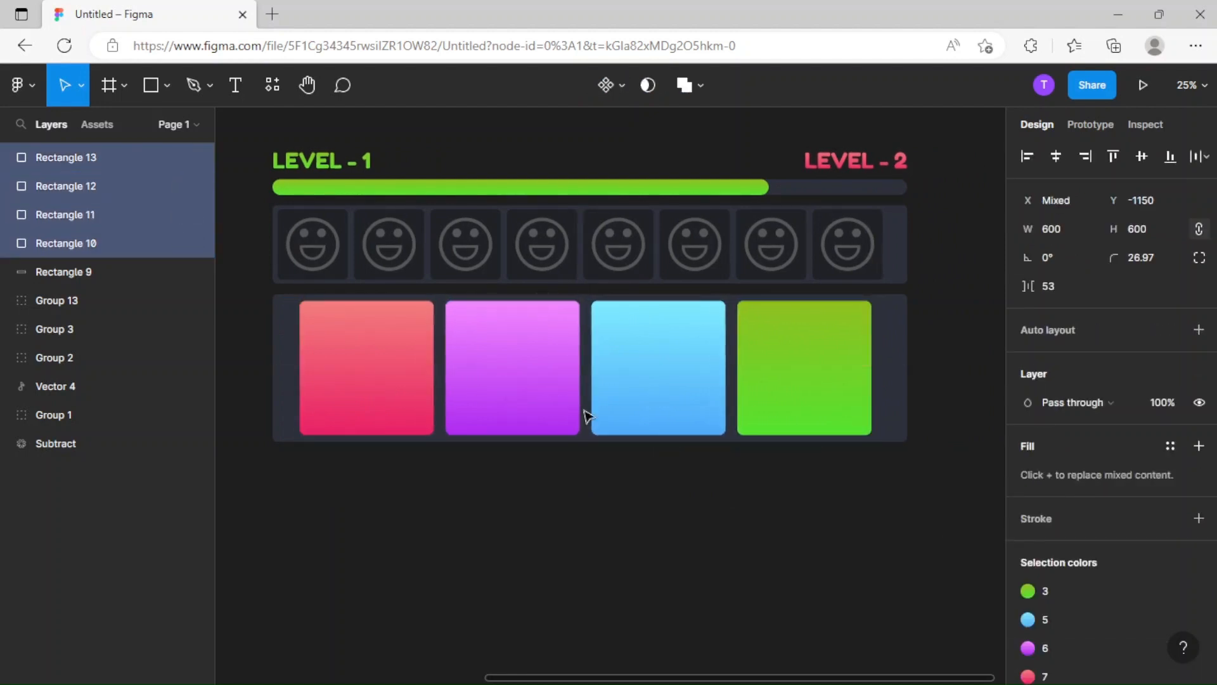
key("ctrl+z")
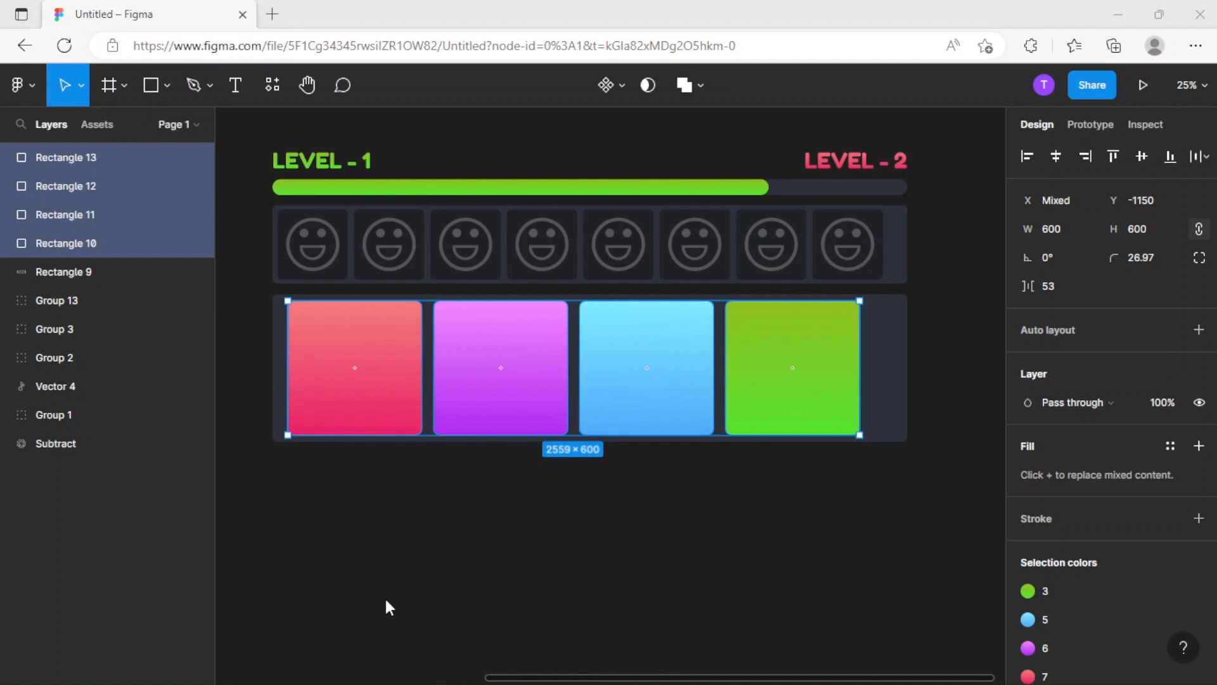
left_click(728, 445)
Move the pink square to X 2174, close to the lower panel's left edge.
scroll(729, 450, "left", 5)
scroll(729, 450, "up", 1)
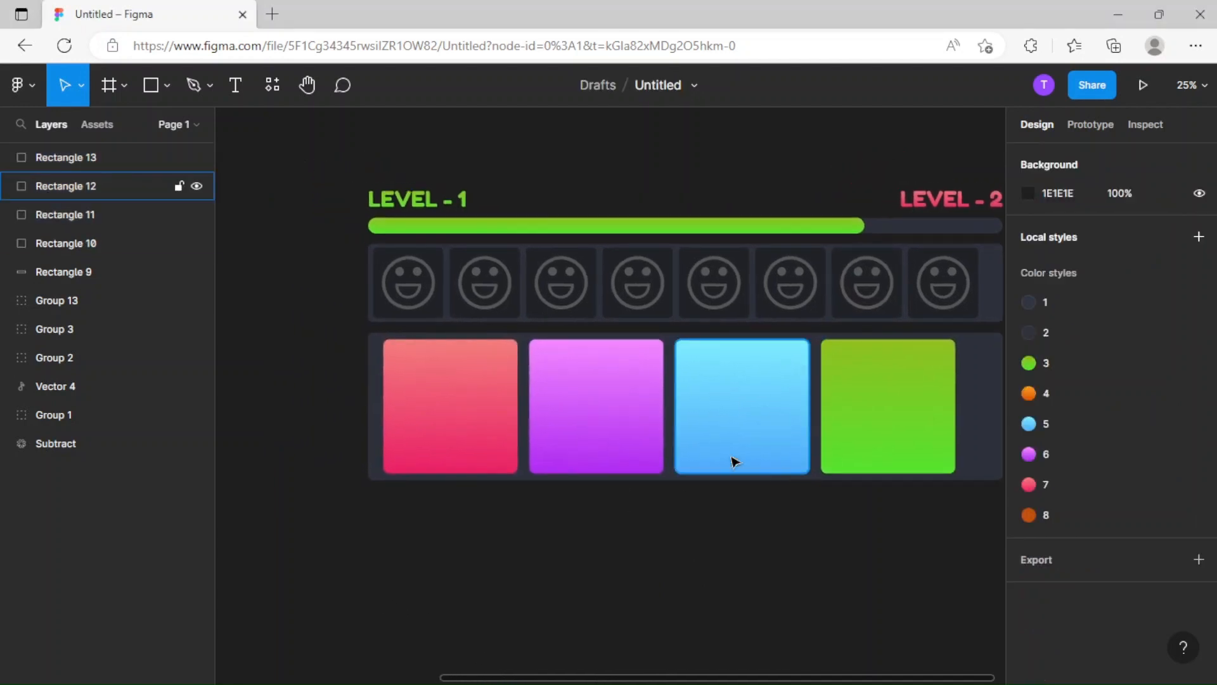
key("ctrl+plus")
left_click_drag(511, 413, 507, 418)
left_click_drag(790, 440, 772, 440)
key("ctrl+minus")
scroll(783, 426, "right", 3)
left_click_drag(612, 429, 618, 431)
left_click_drag(476, 427, 472, 424)
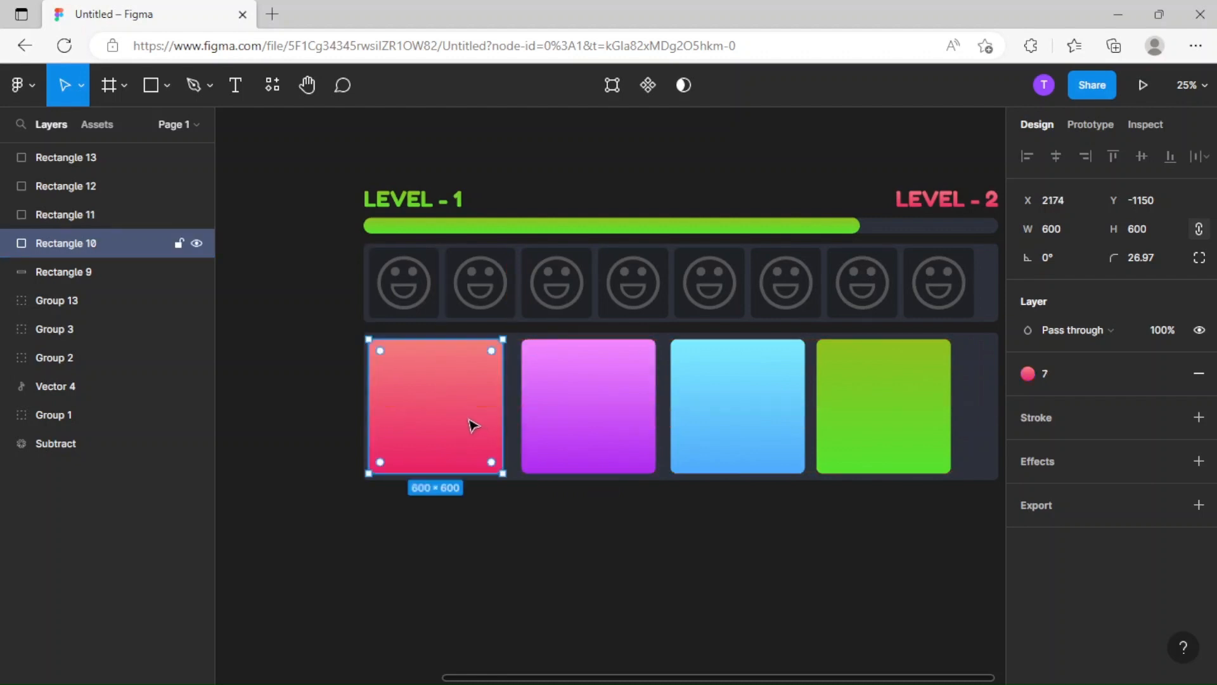
Shift the purple, blue and green squares left toward the pink one, placing the green square at X 4126.
left_click_drag(639, 425, 630, 421)
scroll(675, 423, "right", 1)
scroll(674, 422, "right", 1)
left_click_drag(712, 430, 712, 429)
mouse_move(821, 435)
left_mouse_down()
mouse_move(836, 438)
mouse_move(811, 438)
left_mouse_up()
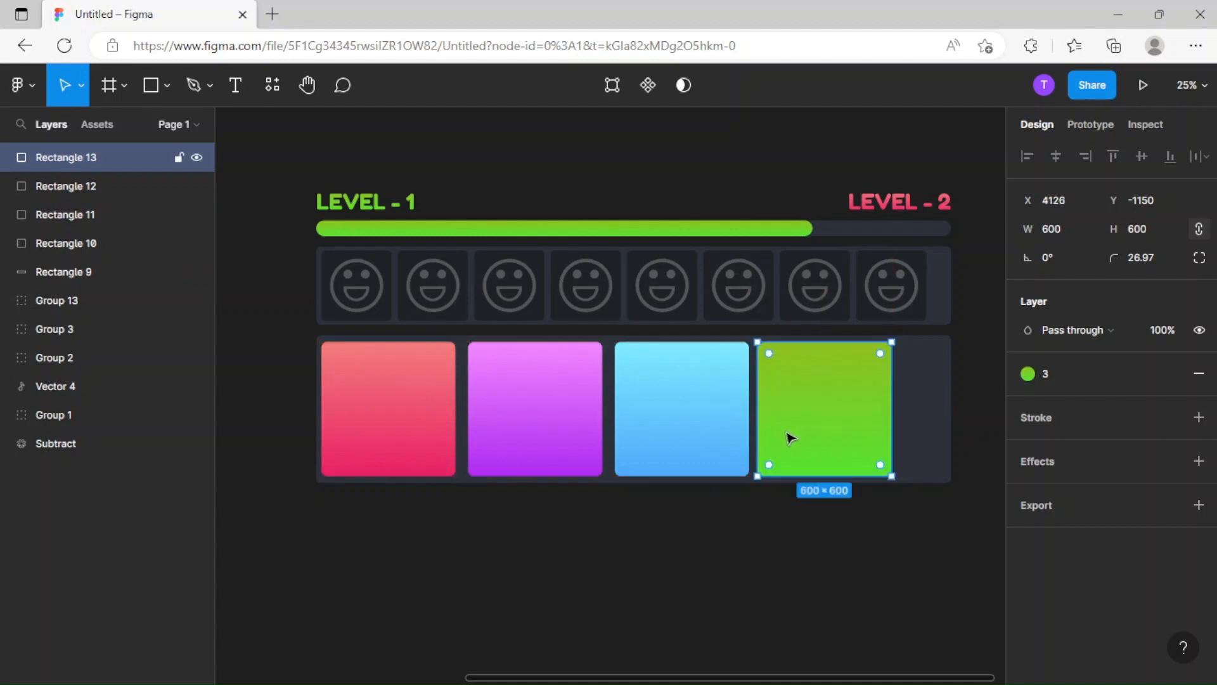
Select all four colored squares and tidy them up to an even spacing of 57.
left_click(716, 434, "shift")
left_click(584, 421, "shift")
left_click(407, 426, "shift")
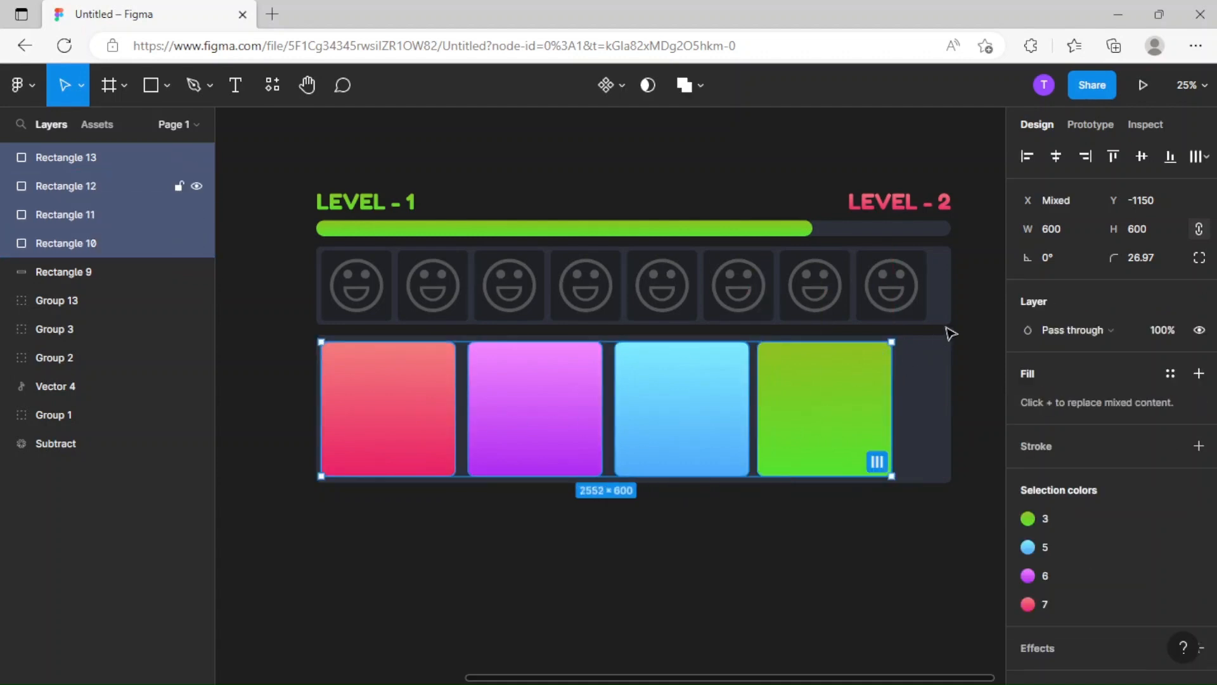
left_click(877, 462)
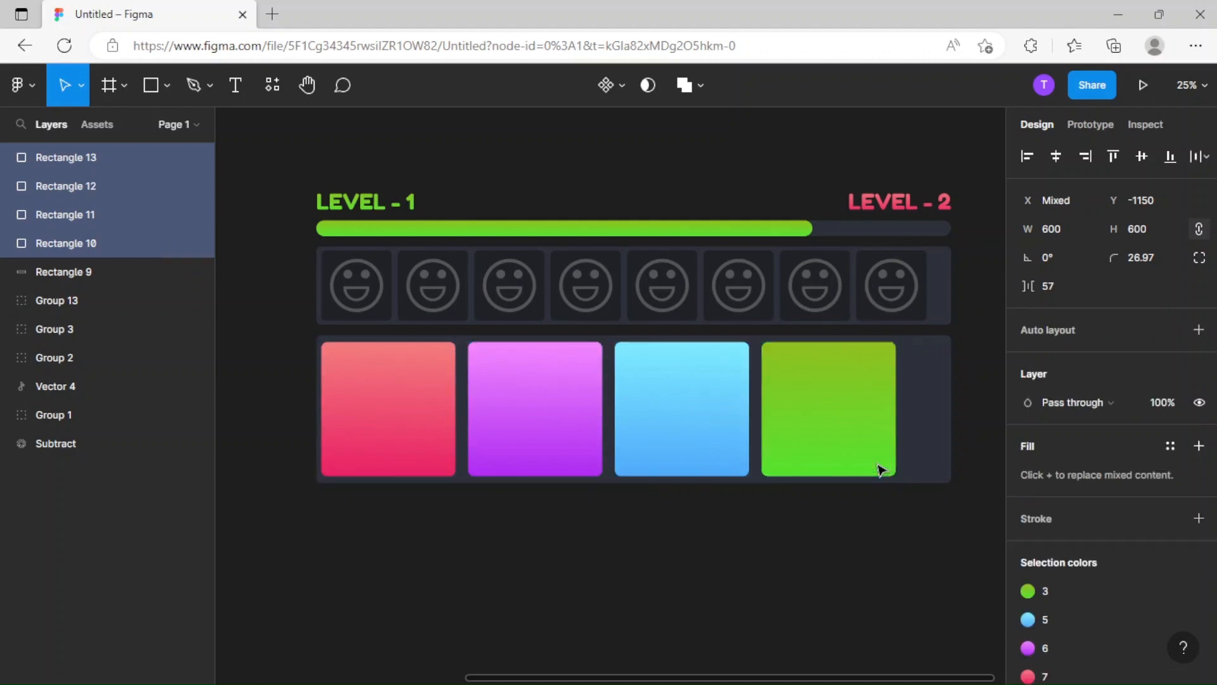
left_click(873, 561)
Narrow the lower panel's background from its right side so it ends just past the green square.
scroll(805, 466, "right", 3)
left_click(758, 450)
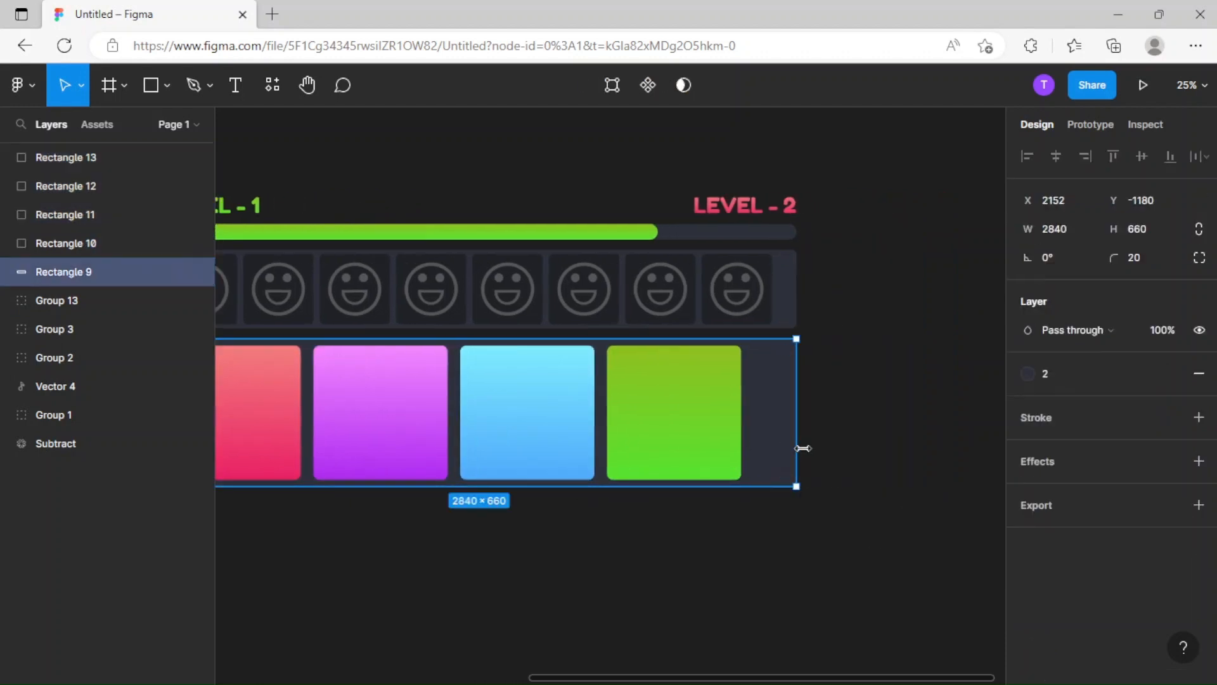
left_click_drag(795, 449, 755, 443)
left_click(843, 412)
Delete the last smiley tile at the right end of the smiley panel.
scroll(774, 446, "up", 5)
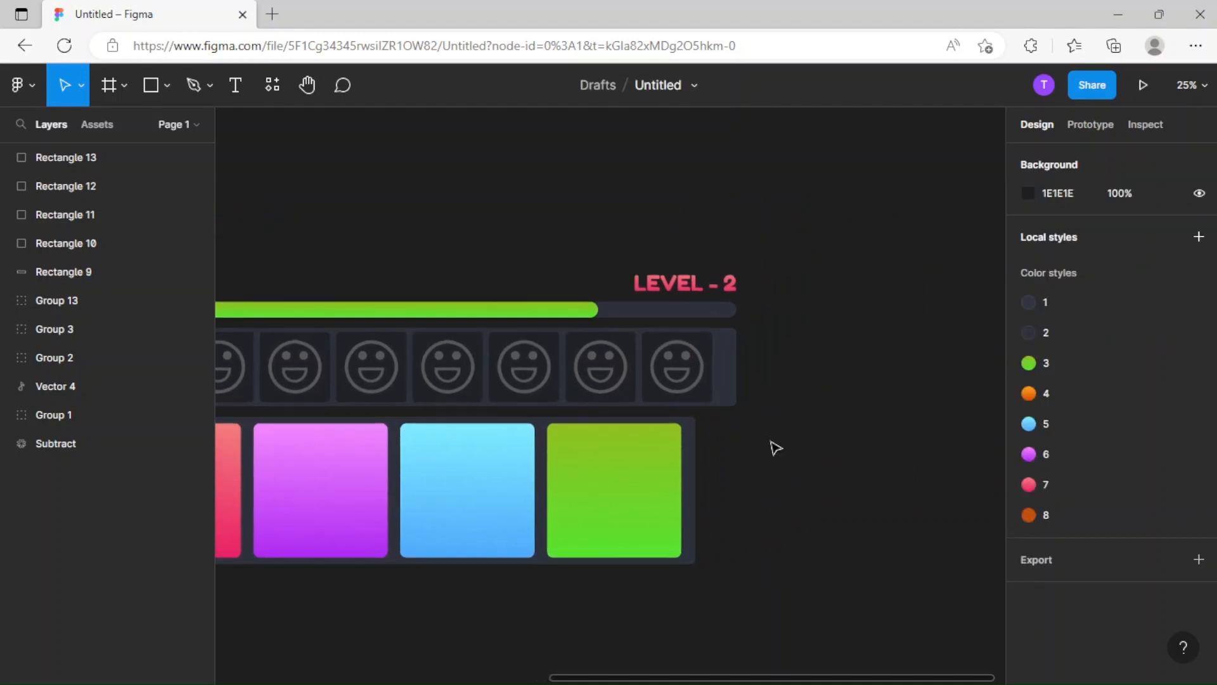
double_click(773, 379)
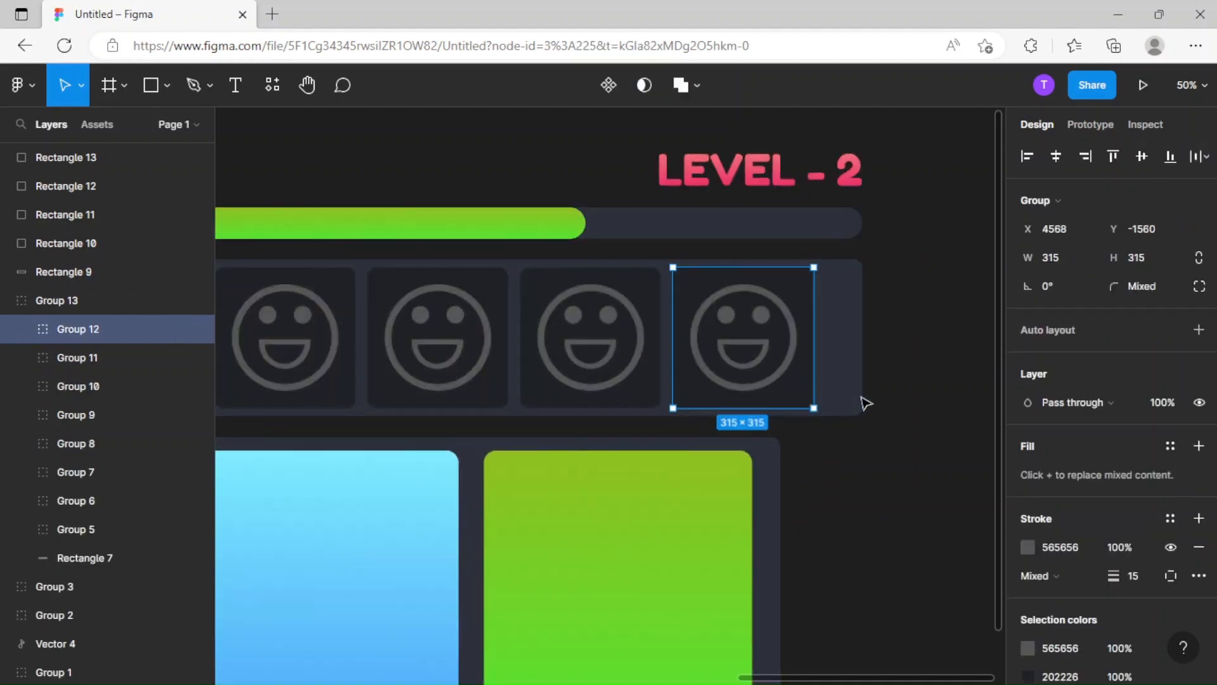
key("Delete")
Narrow the smiley panel's background from the right to a width of 2656, flush with the lower panel.
double_click(851, 381)
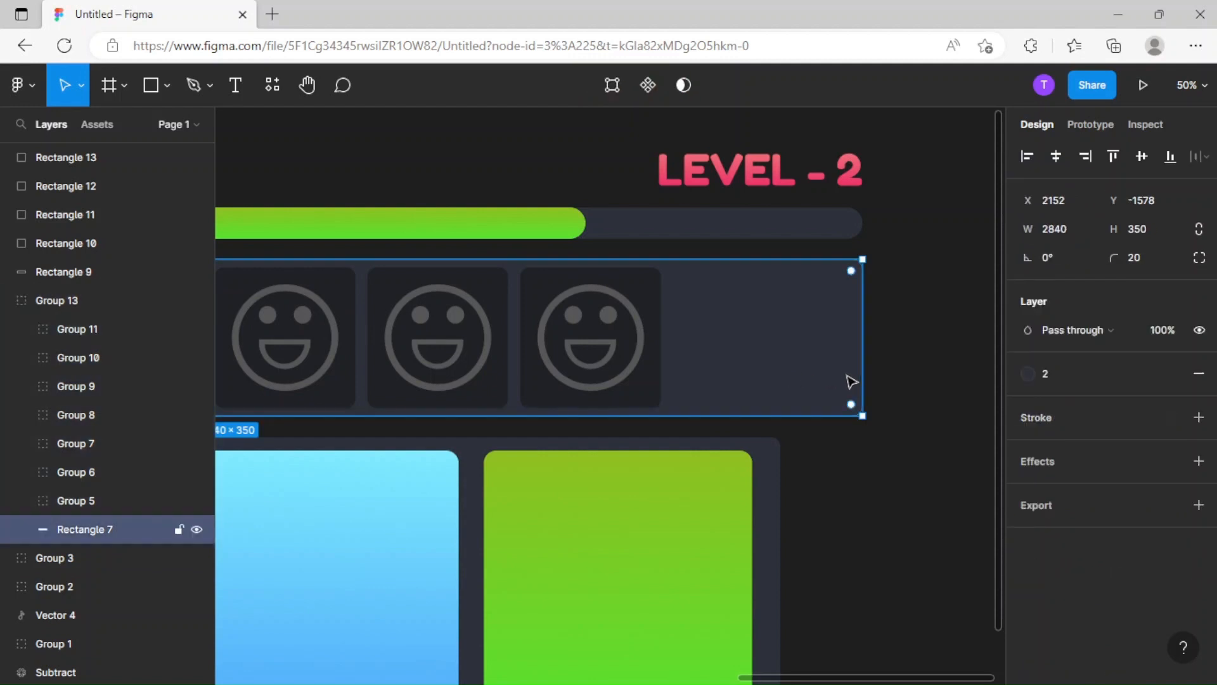
left_click_drag(864, 381, 780, 378)
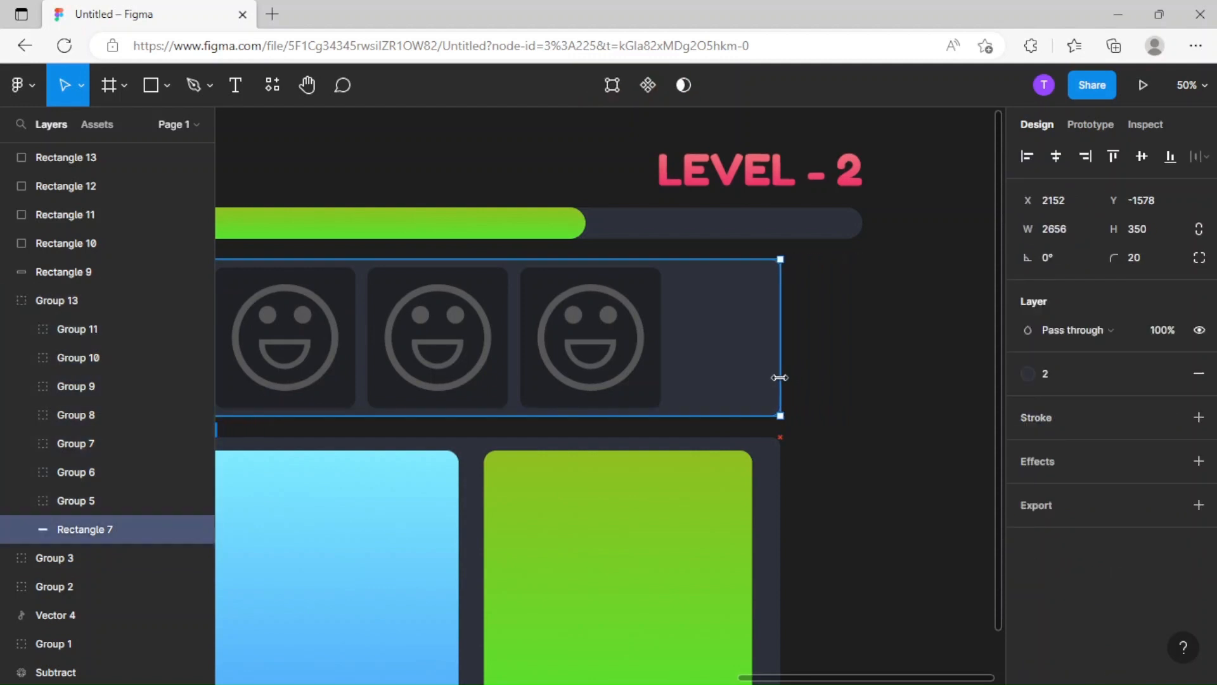
left_click(861, 374)
Shorten the dark track of the level progress bar from the right to a width of 2656.
scroll(824, 355, "up", 3)
left_click(809, 316)
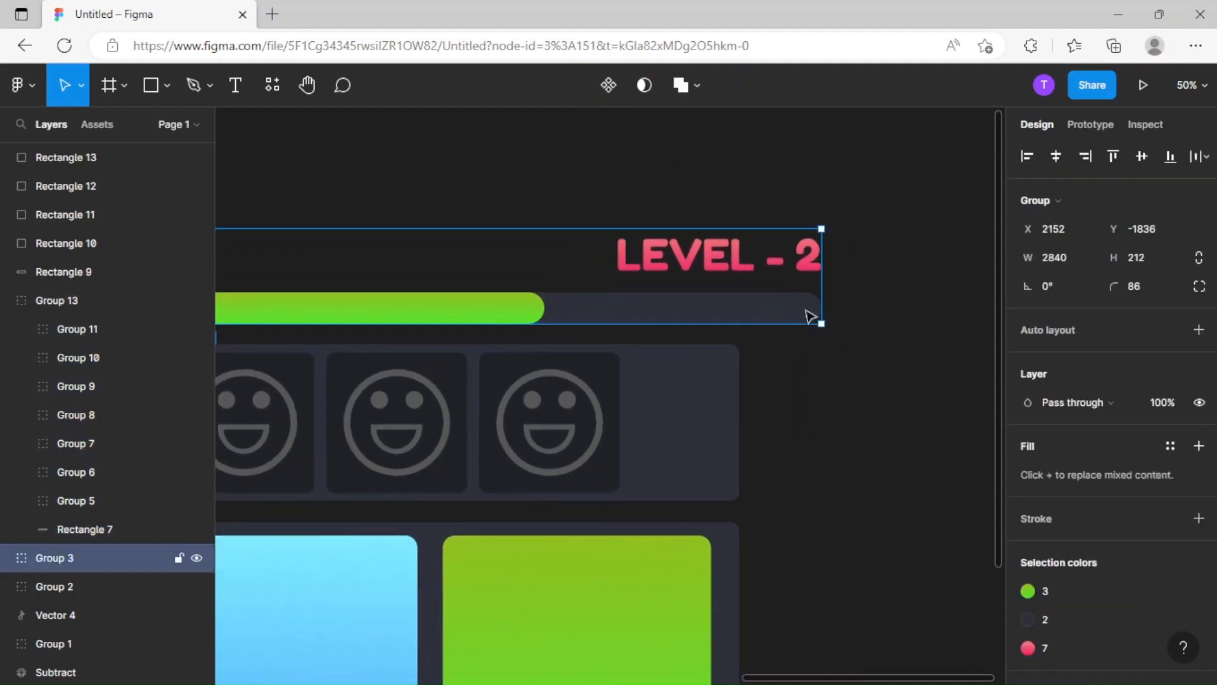
double_click(809, 316)
left_click_drag(822, 310, 742, 309)
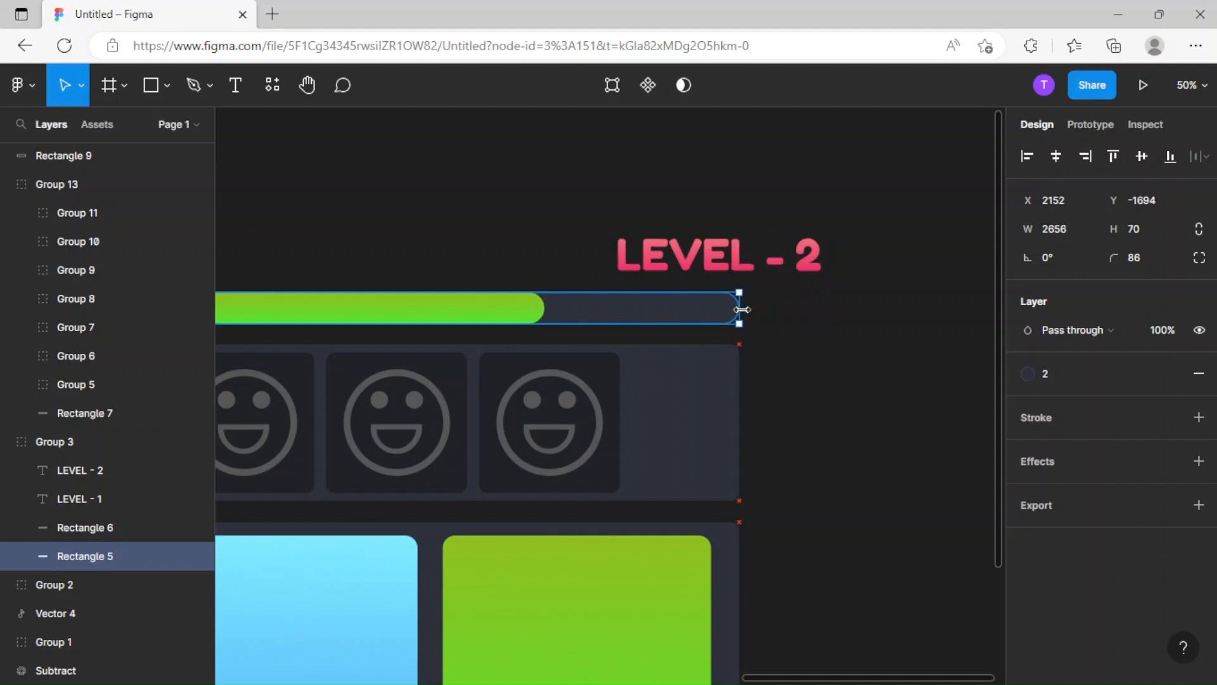
left_click(823, 328)
Move the LEVEL - 2 label left to X 4349 so its right end aligns with the shortened progress bar.
double_click(778, 263)
left_click_drag(749, 263, 661, 271)
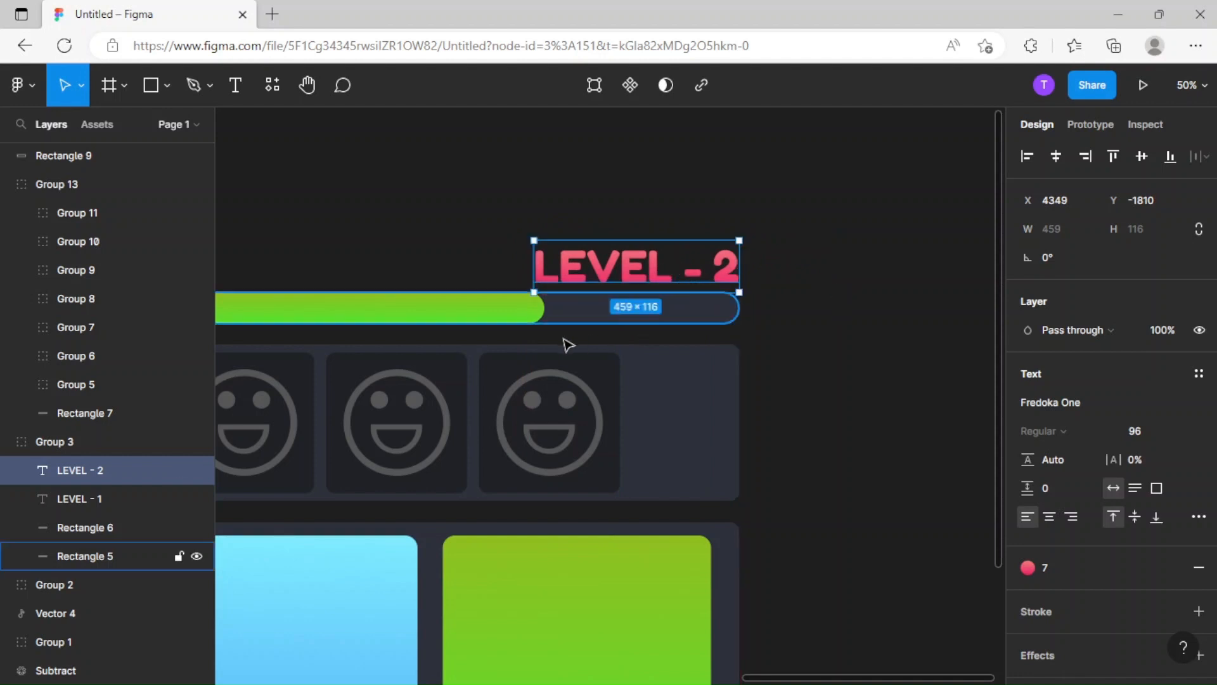
Examine the overall alignment of the progress bar, smiley panel and lower panel, including the margins around the pink square.
key("ctrl+minus")
left_click_drag(624, 337, 938, 371)
left_click(854, 272)
left_click_drag(853, 272, 760, 215)
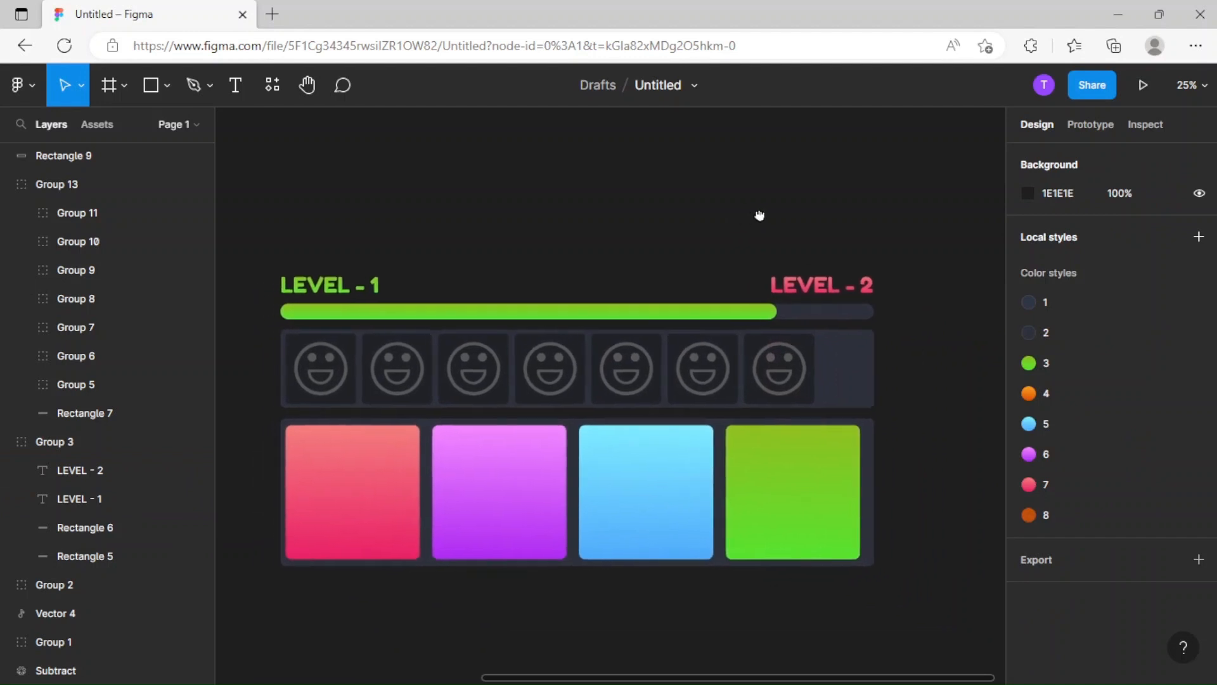
left_click_drag(607, 359, 739, 296)
key("ctrl+plus")
left_click_drag(522, 556, 822, 390)
key("ctrl+plus")
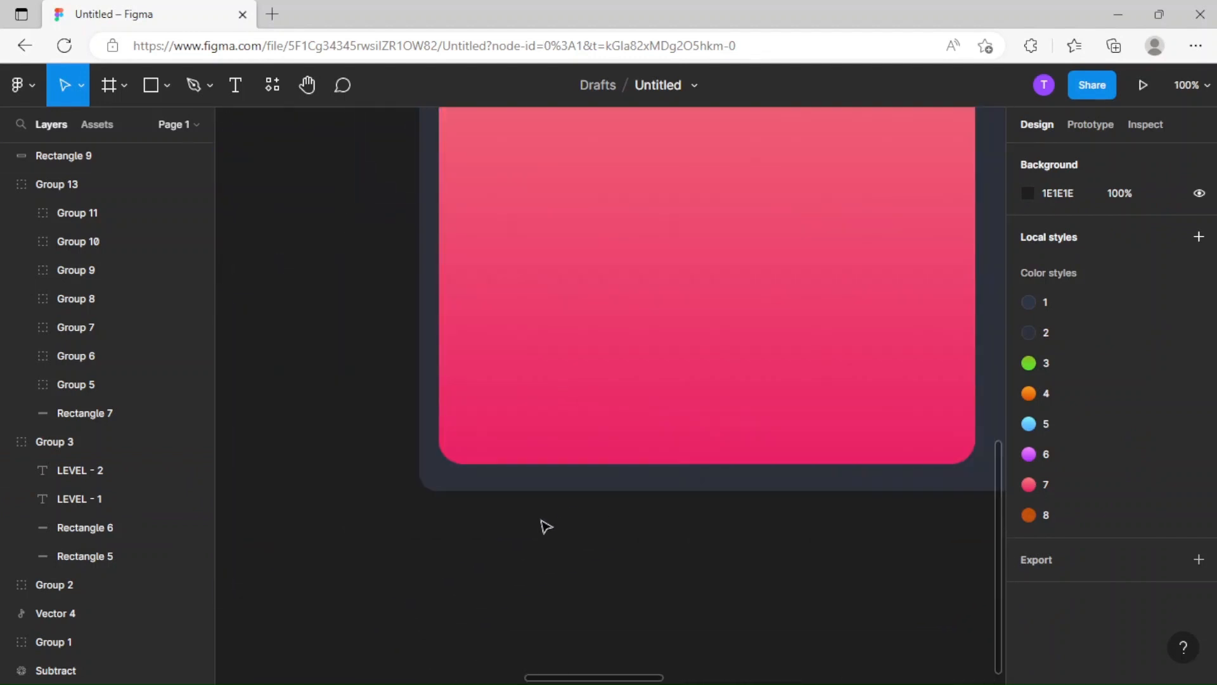
key("ctrl+minus")
key("ctrl+minus")
left_click_drag(766, 490, 568, 501)
key("ctrl+minus")
left_click_drag(578, 351, 507, 386)
key("ctrl+plus")
Nudge the smiley panel group to equal gaps of 47 from the progress bar and the lower panel.
left_click(567, 350)
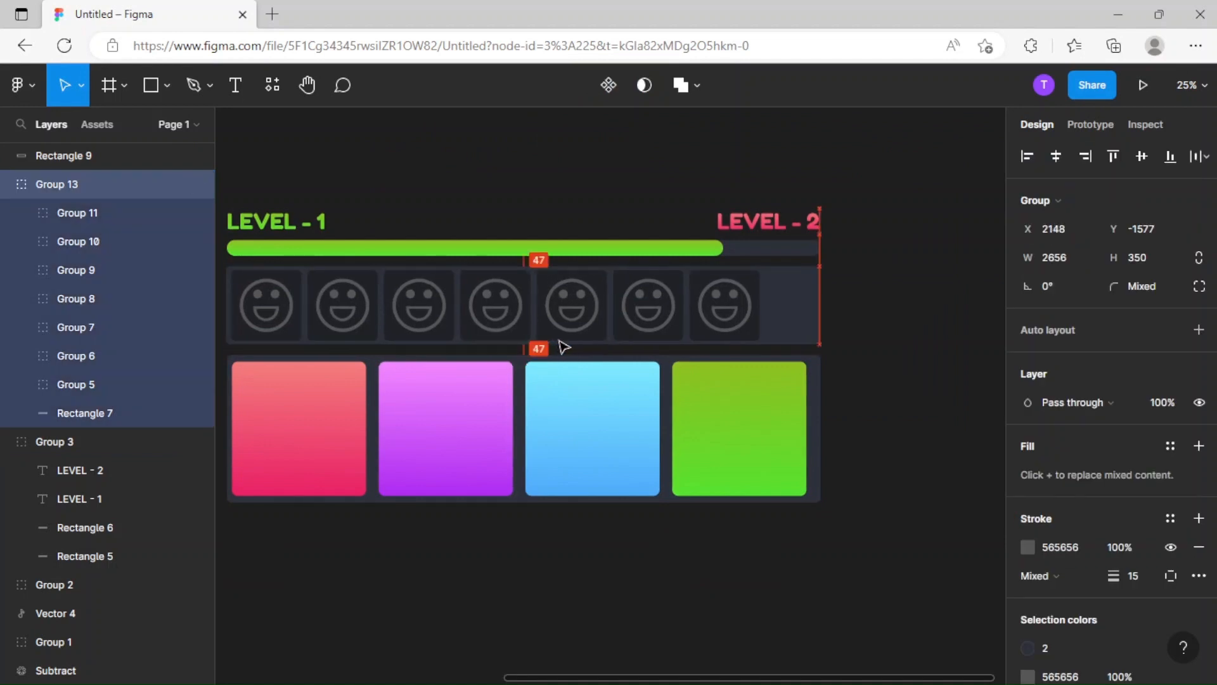
left_click(940, 398)
key("ctrl+minus")
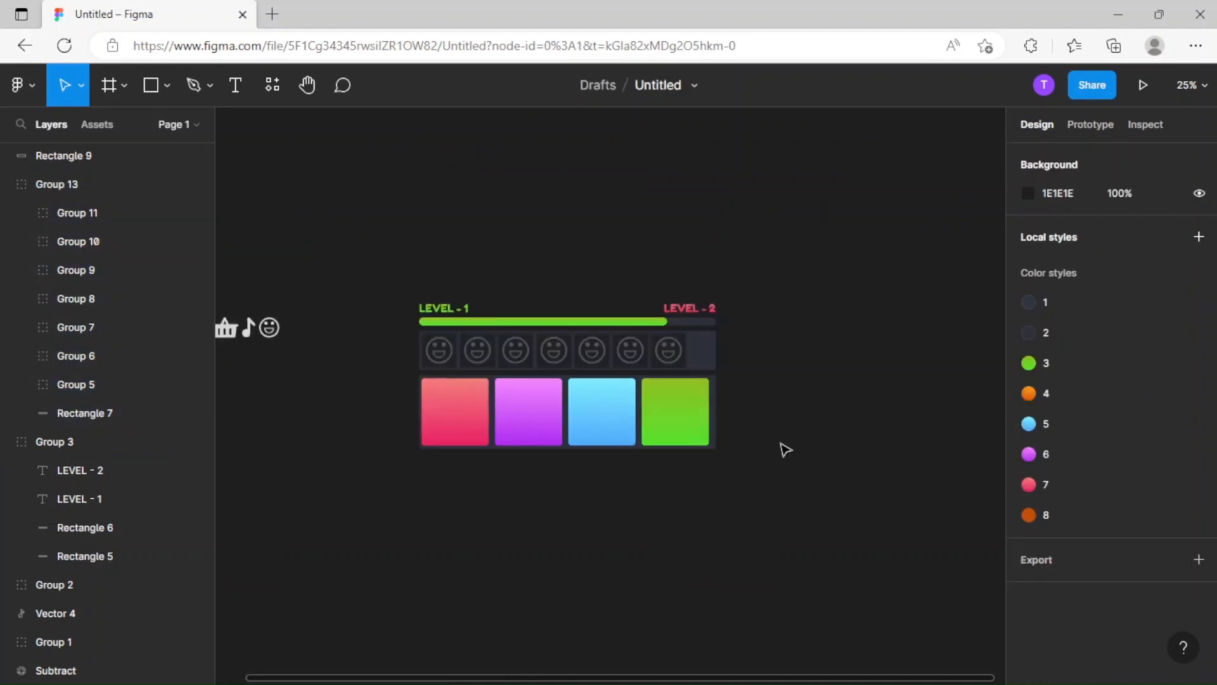
Examine the smiley panel's background and its alignment with the progress bar and the lower panel.
key("ctrl+plus")
left_click_drag(782, 448, 737, 492)
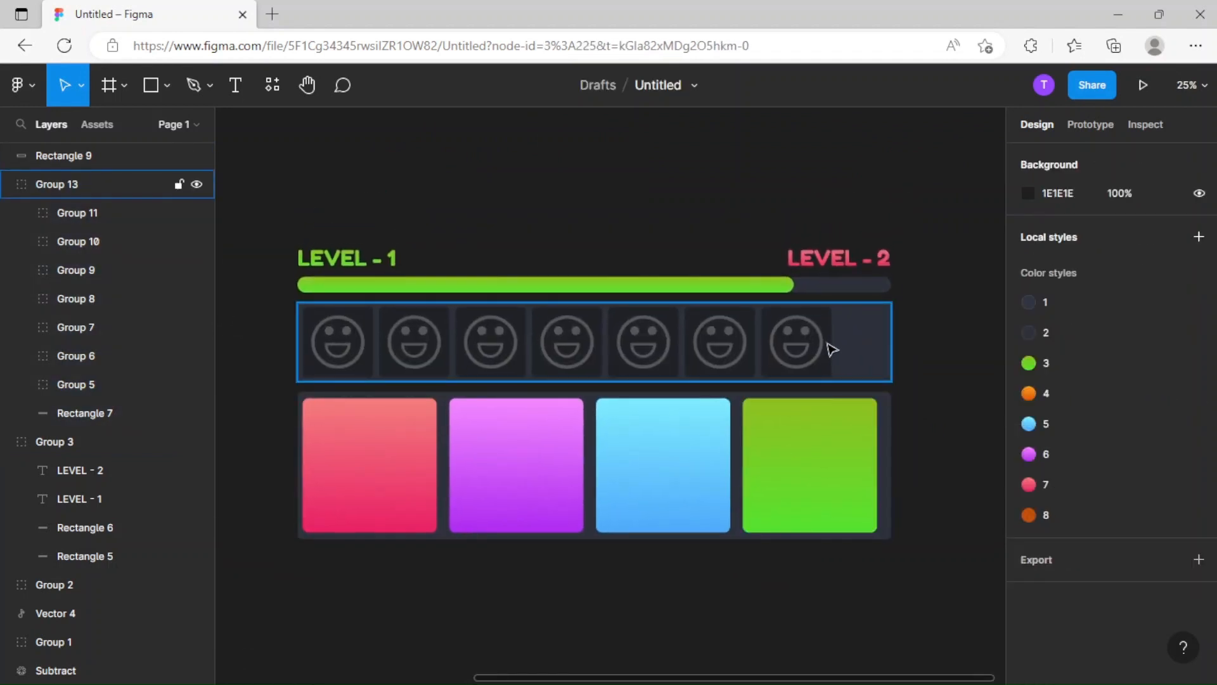
double_click(826, 346)
left_click(858, 374)
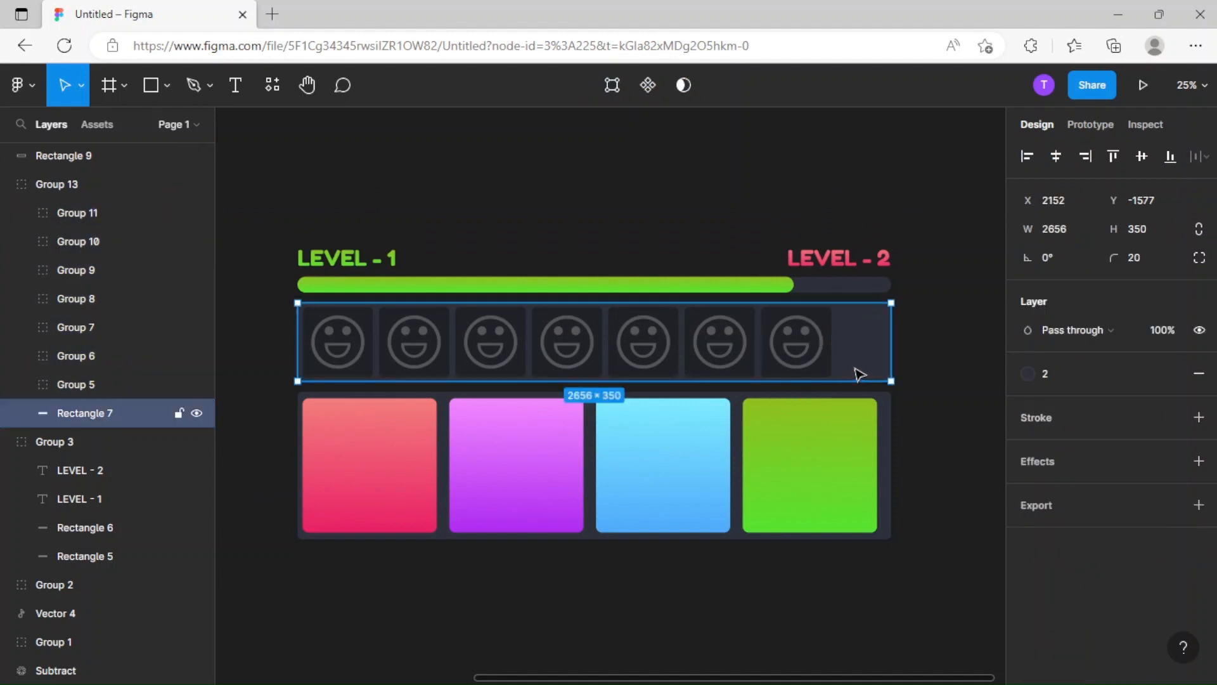
scroll(807, 374, "right", 4)
left_click(688, 343)
left_click(833, 375)
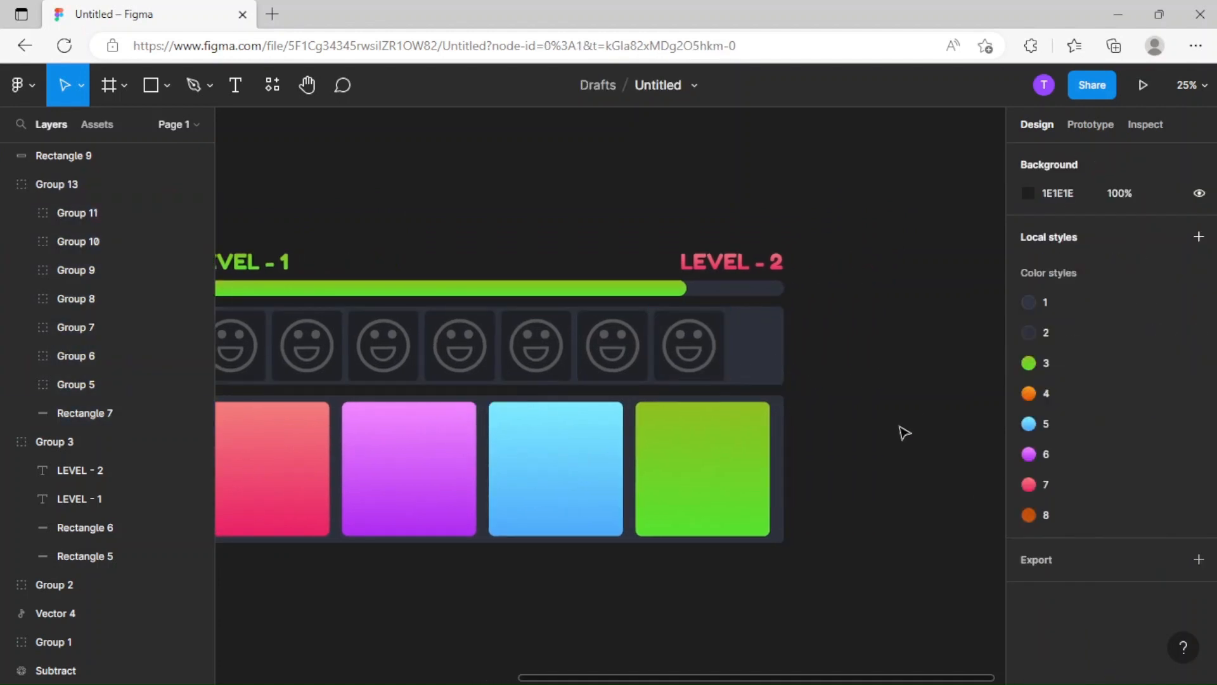
key("ctrl+minus")
scroll(679, 449, "left", 3)
scroll(678, 450, "down", 1)
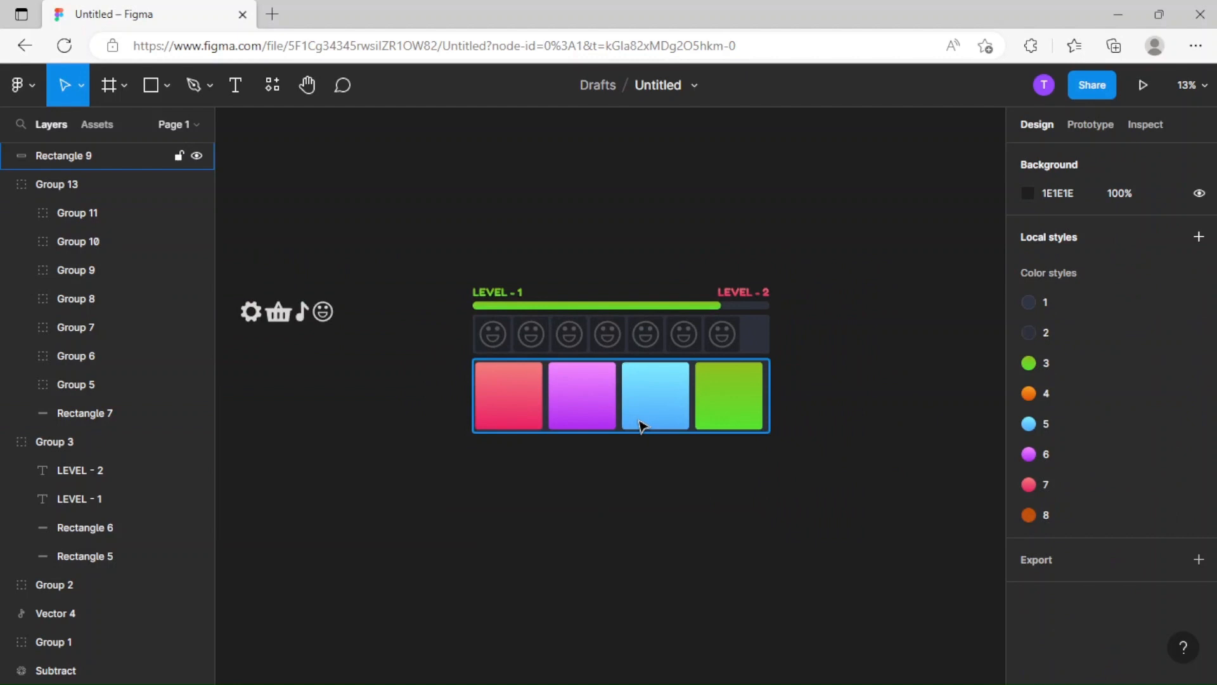
left_click(496, 399)
left_click(540, 499)
left_click_drag(432, 495, 538, 517)
Collapse the Group 13 and Group 3 layers.
key("ctrl+plus")
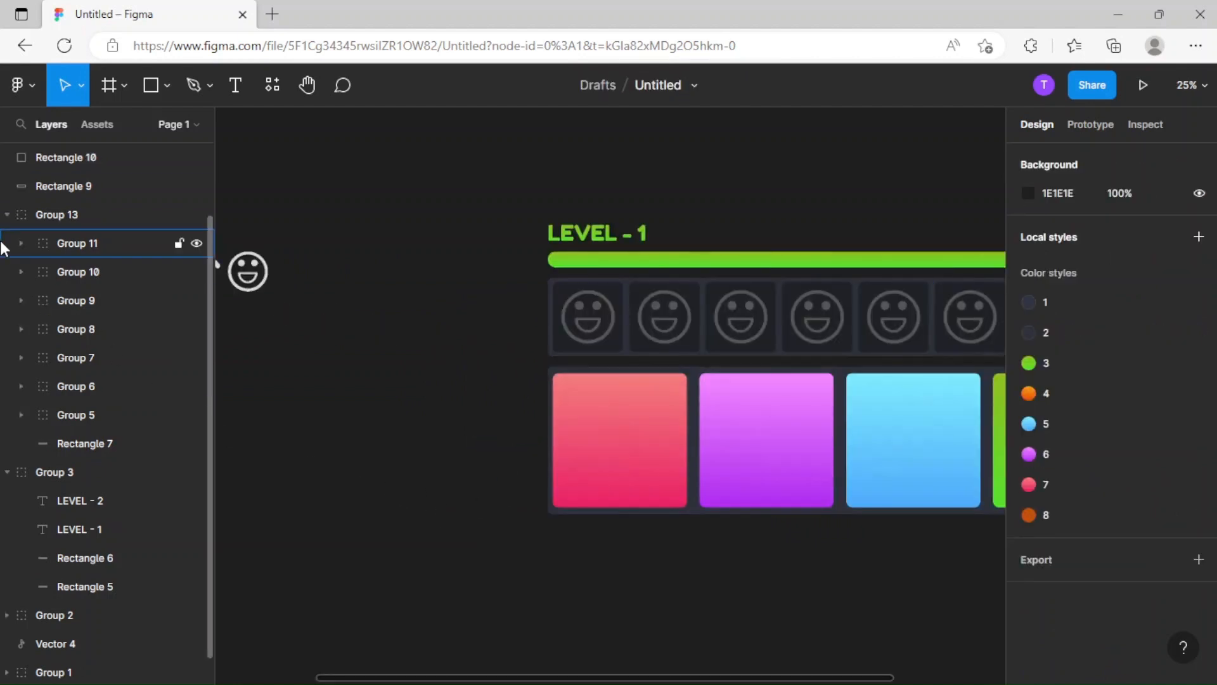
left_click(6, 214)
left_click(6, 329)
Move the gear, basket, music note and smiley icons just below the lower panel and bring their layers to the front.
key("ctrl+minus")
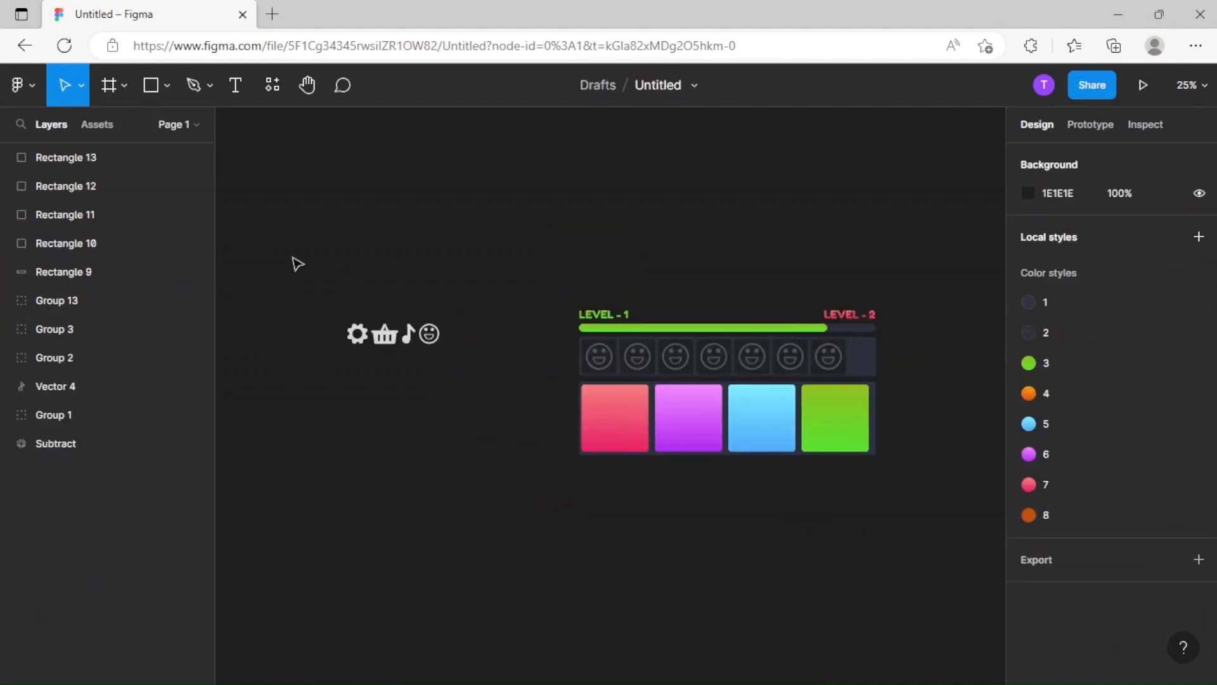
left_click_drag(321, 299, 457, 386)
left_click_drag(409, 335, 650, 475)
left_click_drag(104, 356, 112, 148)
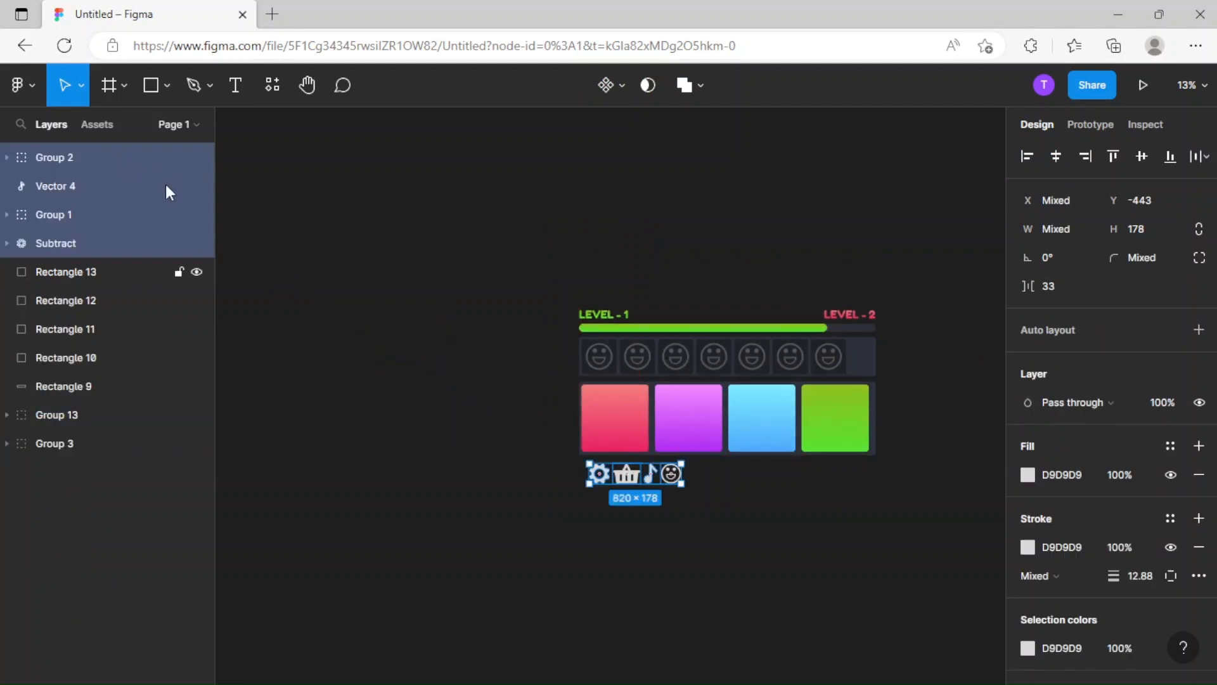
left_click(676, 560)
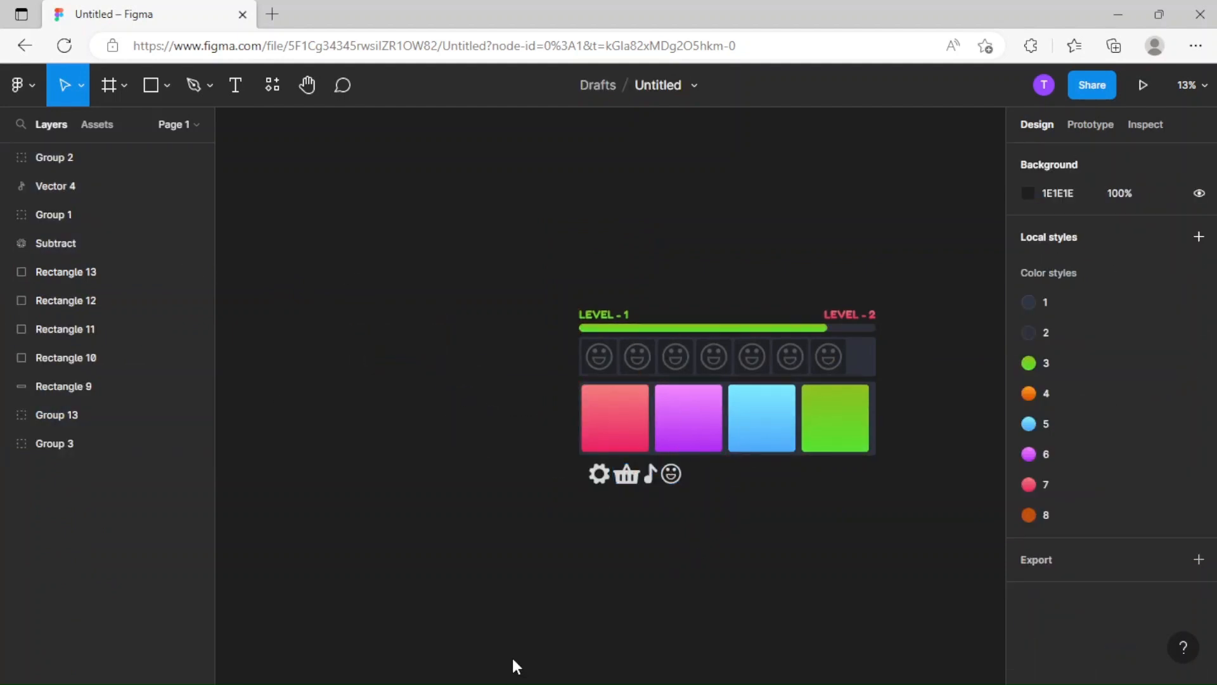
left_click(517, 683)
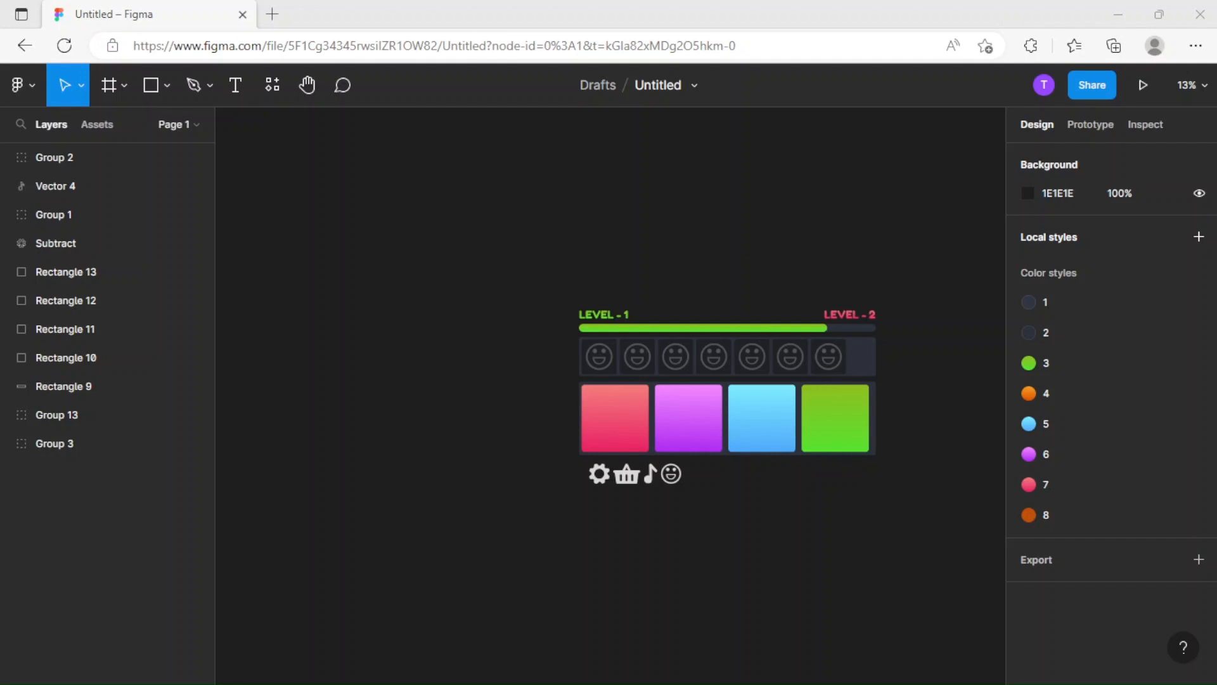
Scale the gear, basket, music note and smiley icons up proportionally to an overall width of 2128.
scroll(777, 530, "right", 3)
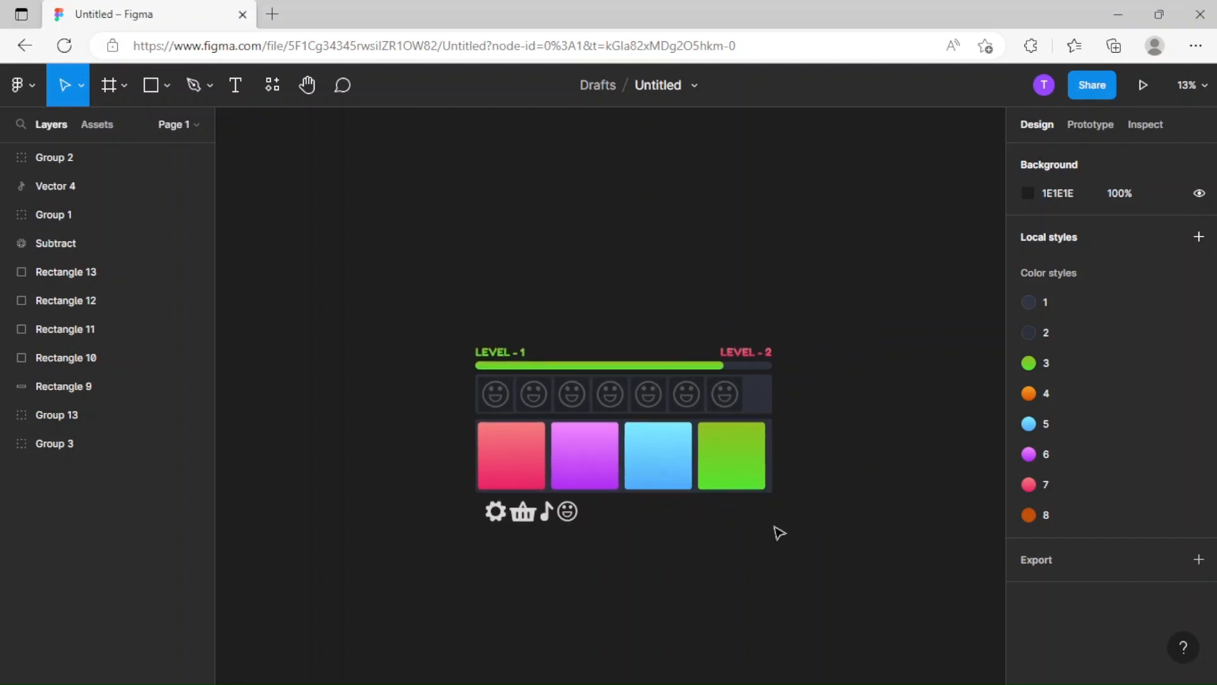
scroll(524, 592, "up", 5)
left_click_drag(421, 592, 679, 639)
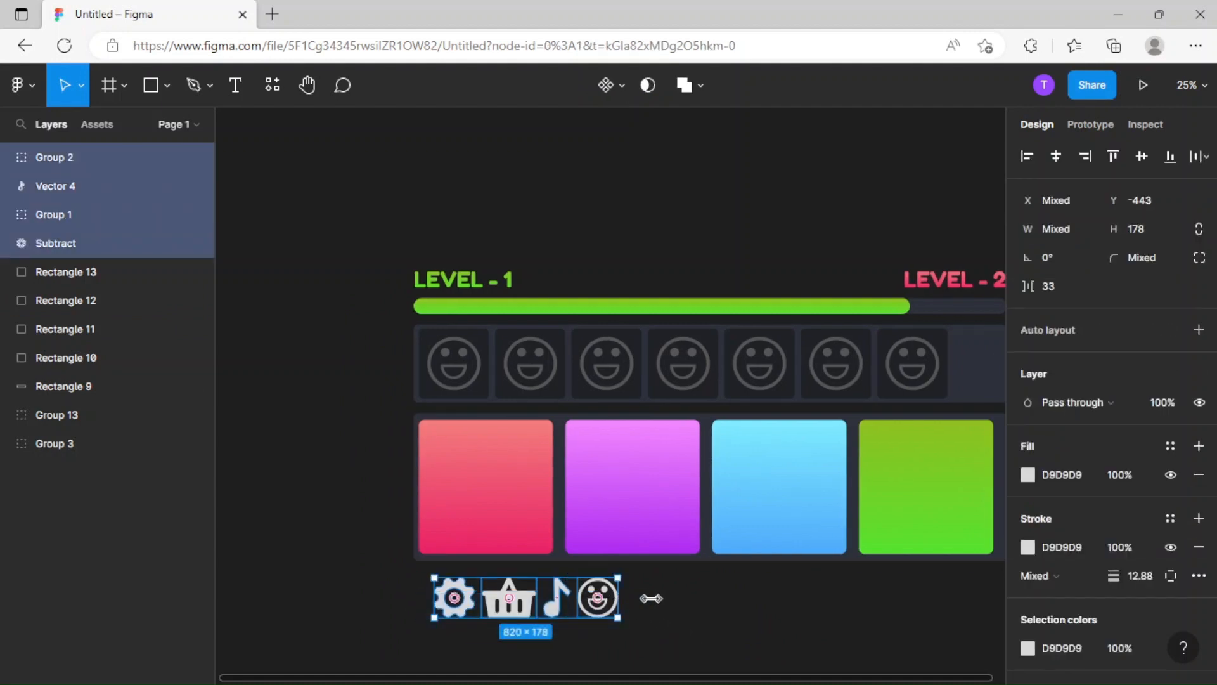
key("k")
left_click_drag(651, 597, 917, 598)
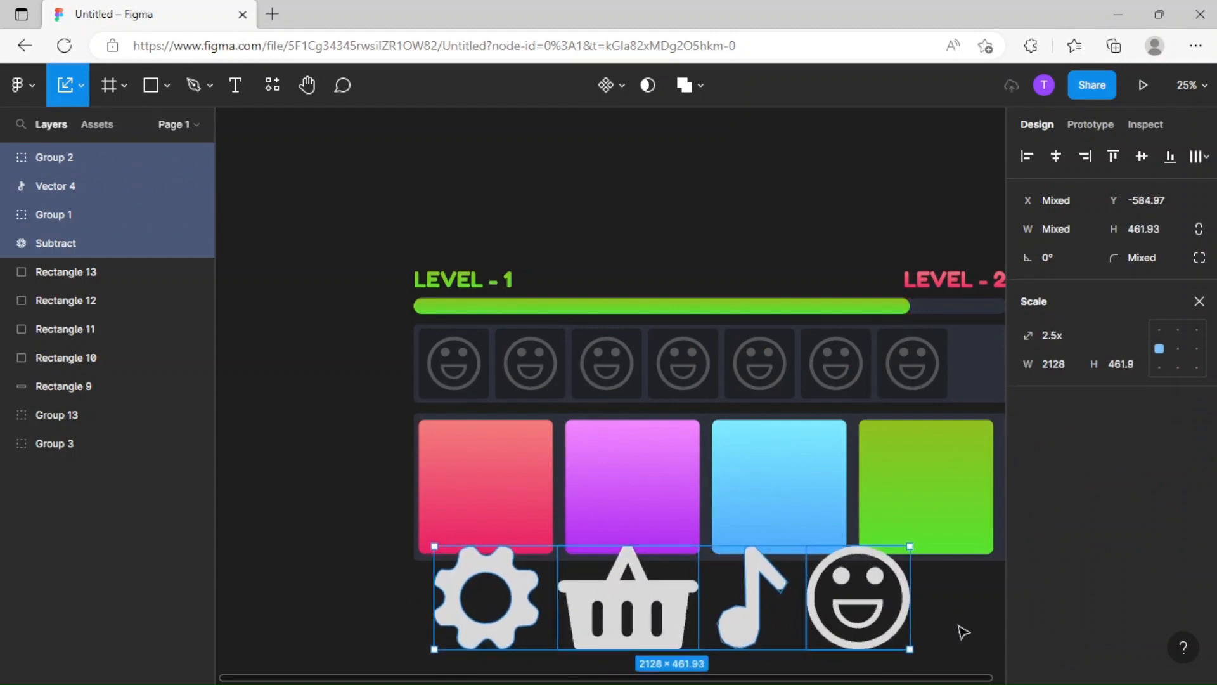
left_click(966, 635)
Replace the fill of the green square in the lower panel with color style 4.
left_click_drag(463, 582, 309, 492)
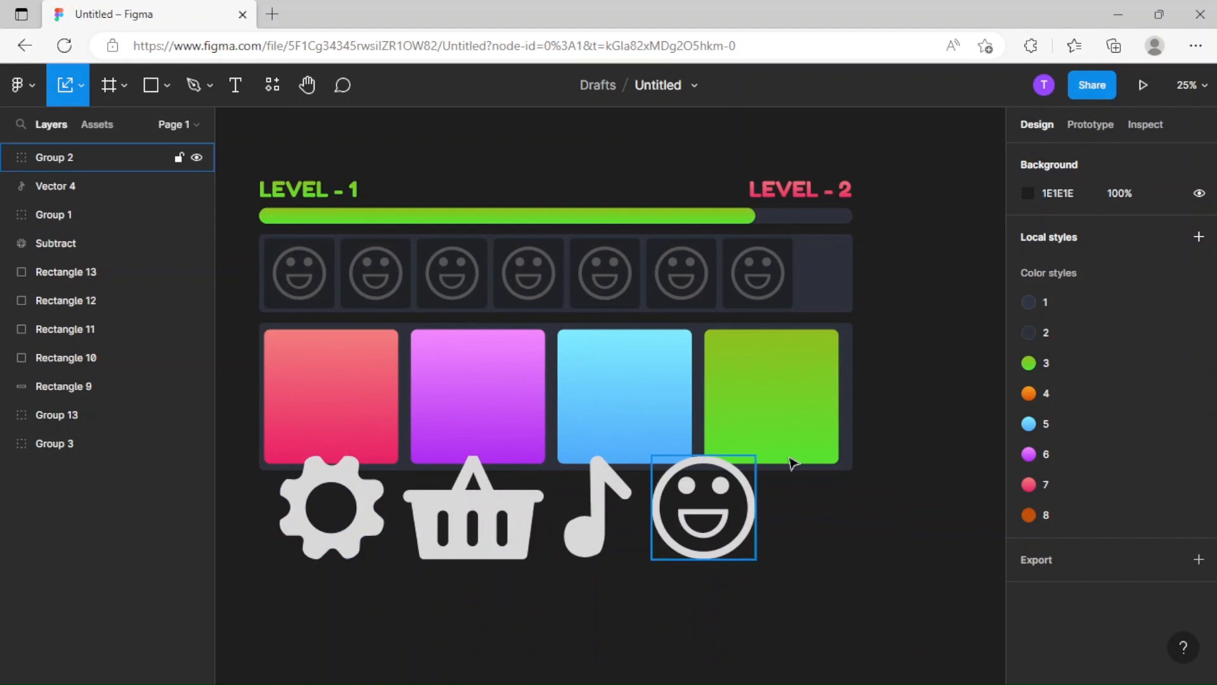
left_click(777, 418)
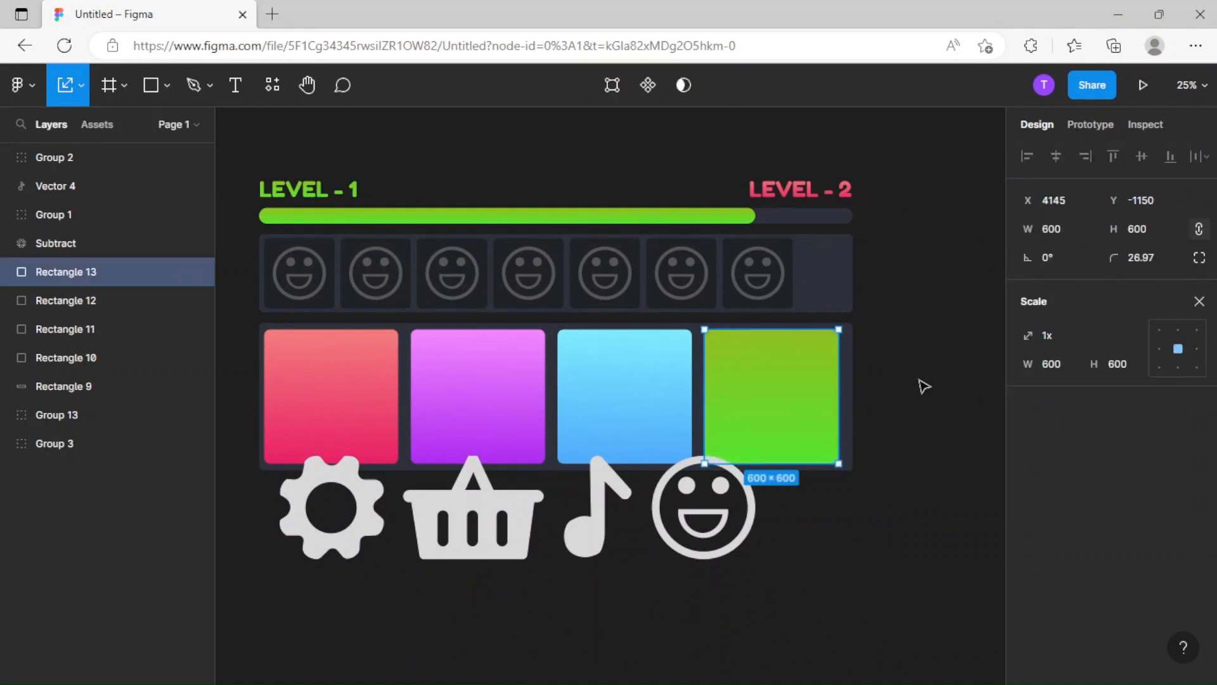
key("v")
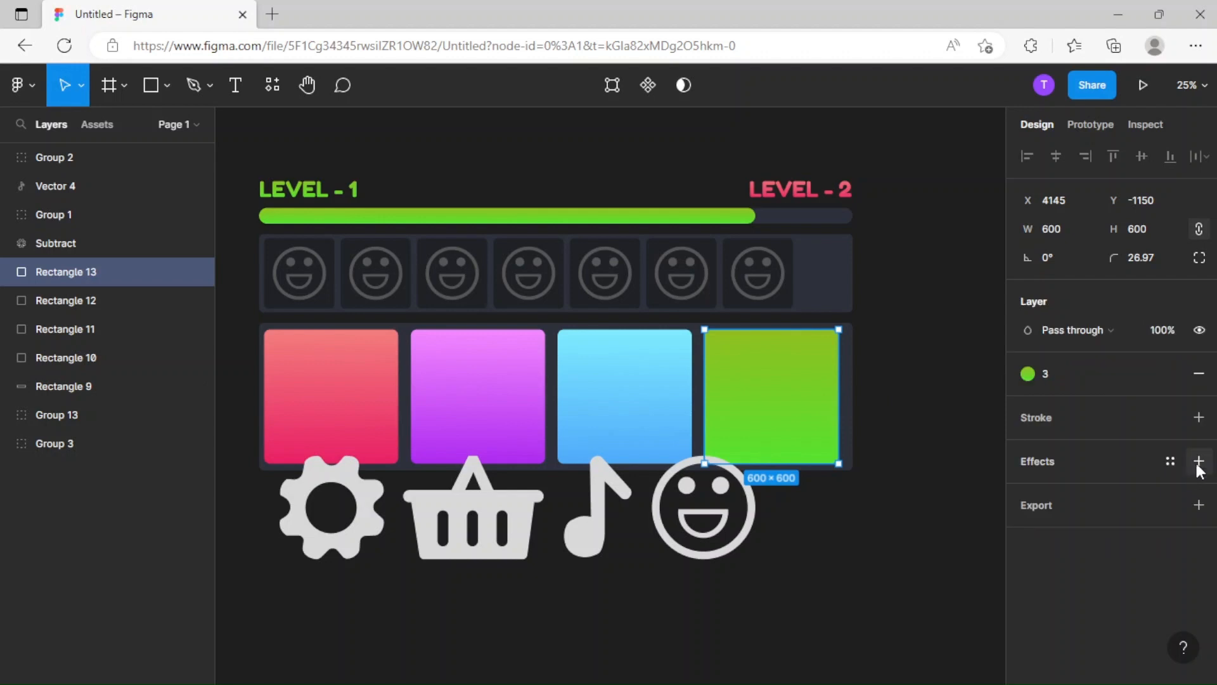
left_click(1197, 380)
left_click(1169, 374)
left_click(1127, 479)
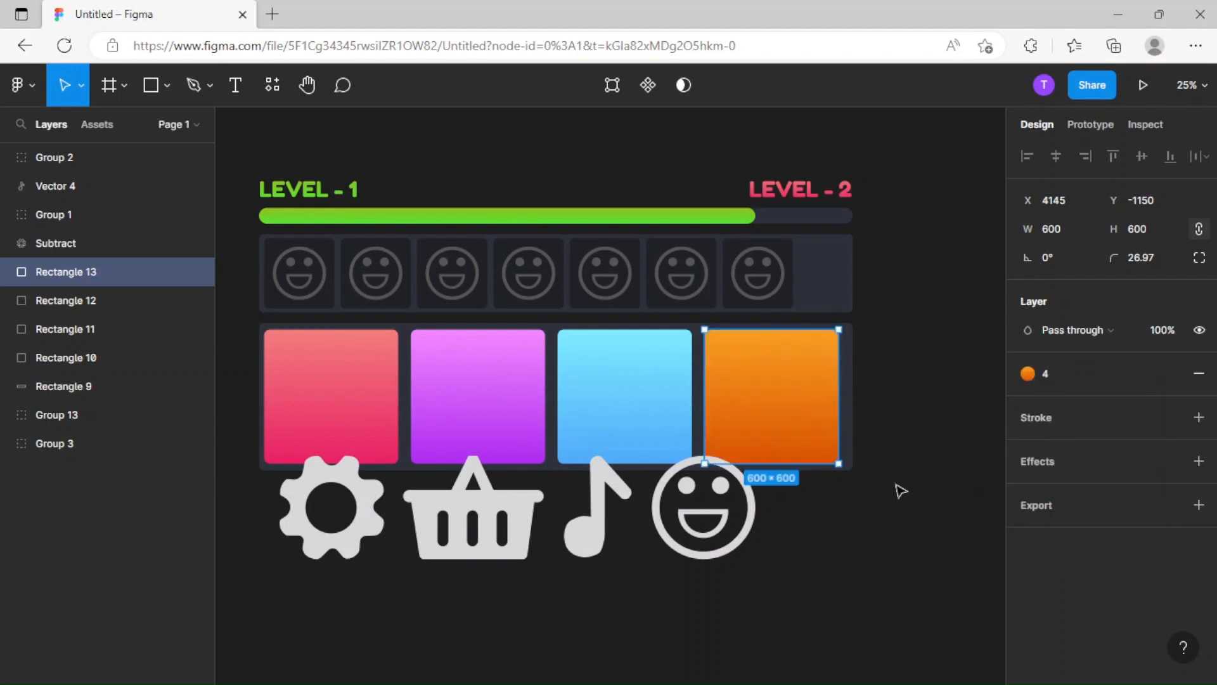
left_click(840, 486)
Try to place the enlarged gear icon on the orange square.
left_click(385, 525)
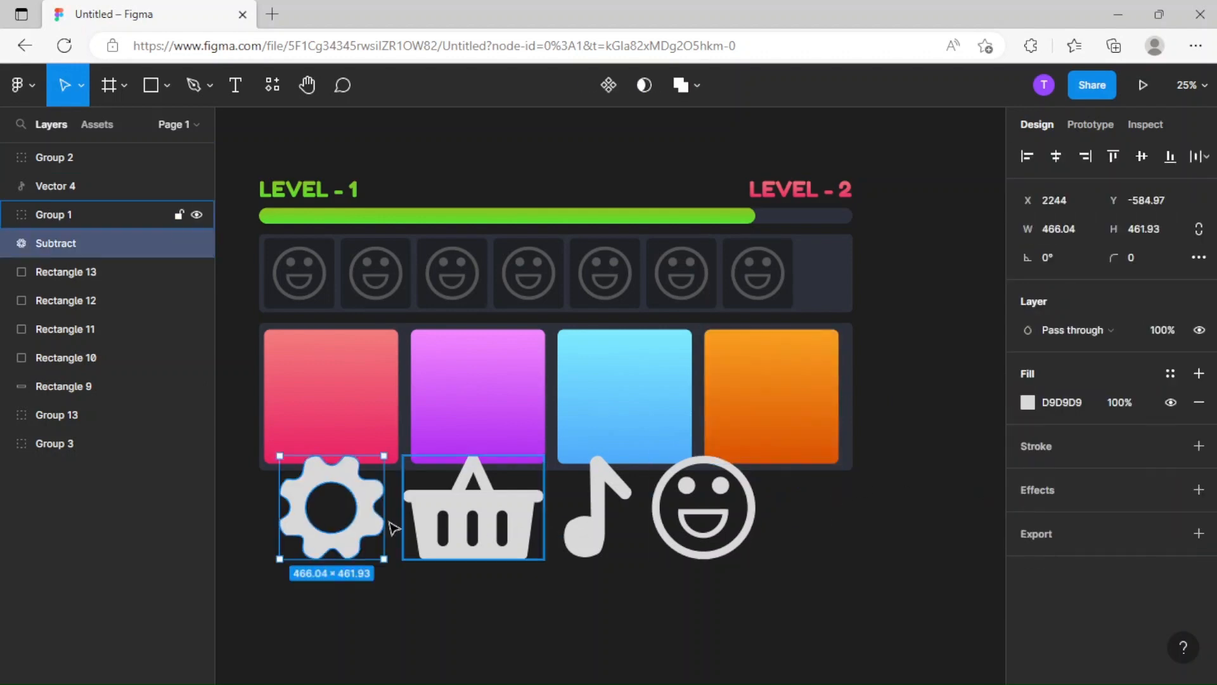
left_click_drag(385, 526, 804, 413)
scroll(759, 444, "right", 2)
scroll(758, 443, "up", 1)
key("ctrl+z")
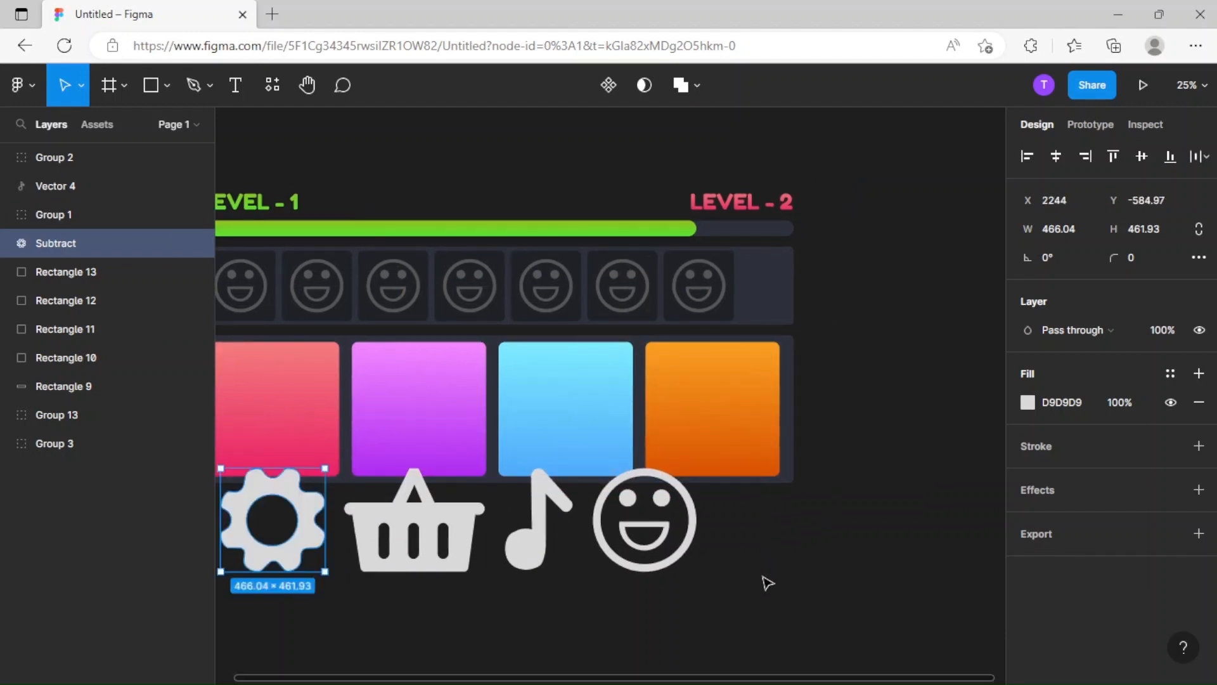
Scale the four icons down proportionally to a height of about 328.
left_click_drag(766, 582, 304, 558)
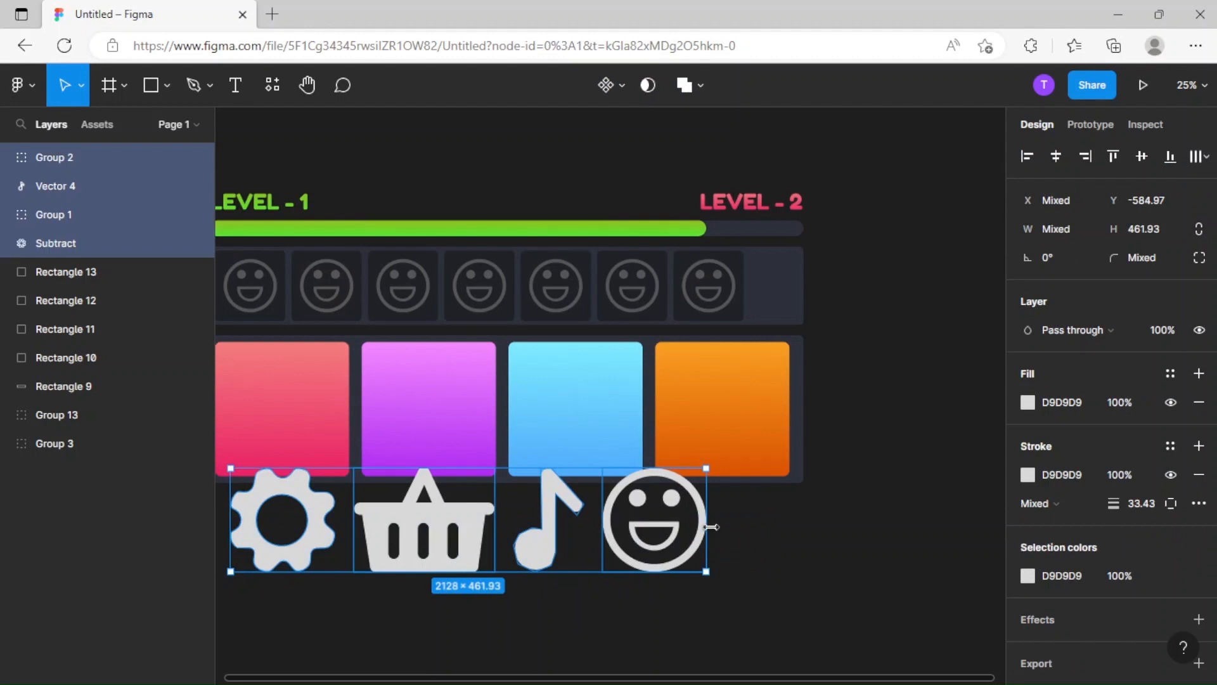
key("k")
left_click_drag(707, 525, 570, 538)
left_click(653, 551)
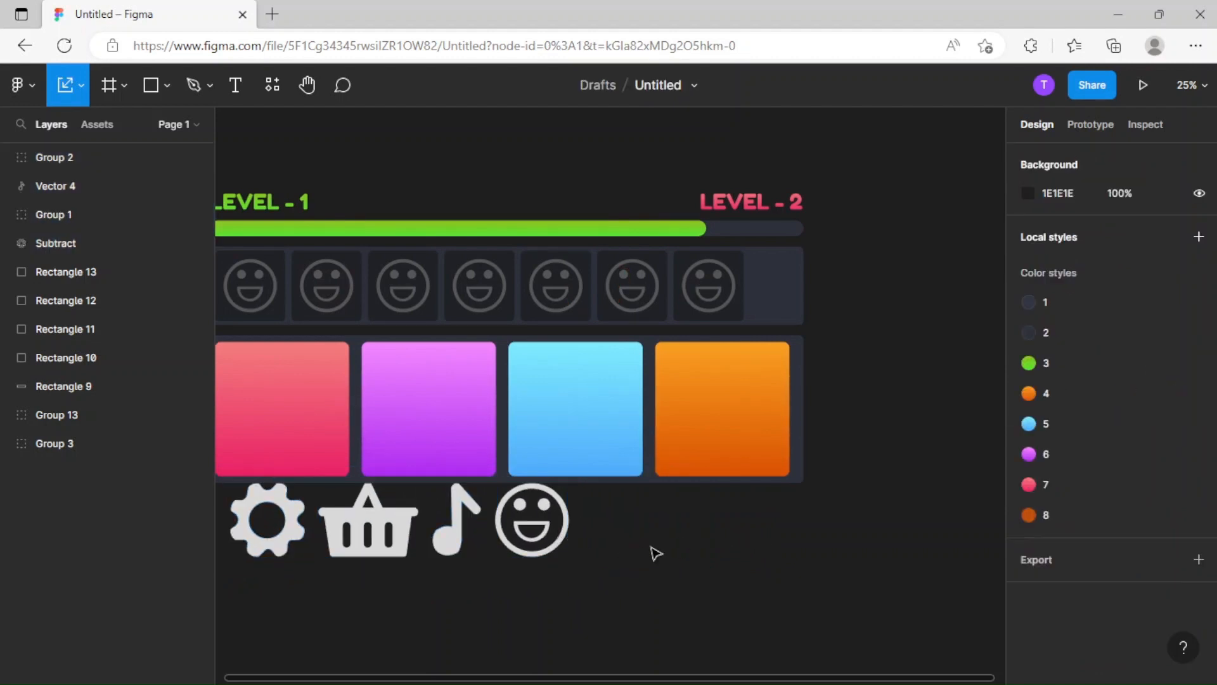
Place the gear icon on the orange square at X 4279, Y -1014 and replace its fill with color style 8.
left_click_drag(263, 546, 718, 442)
key("v")
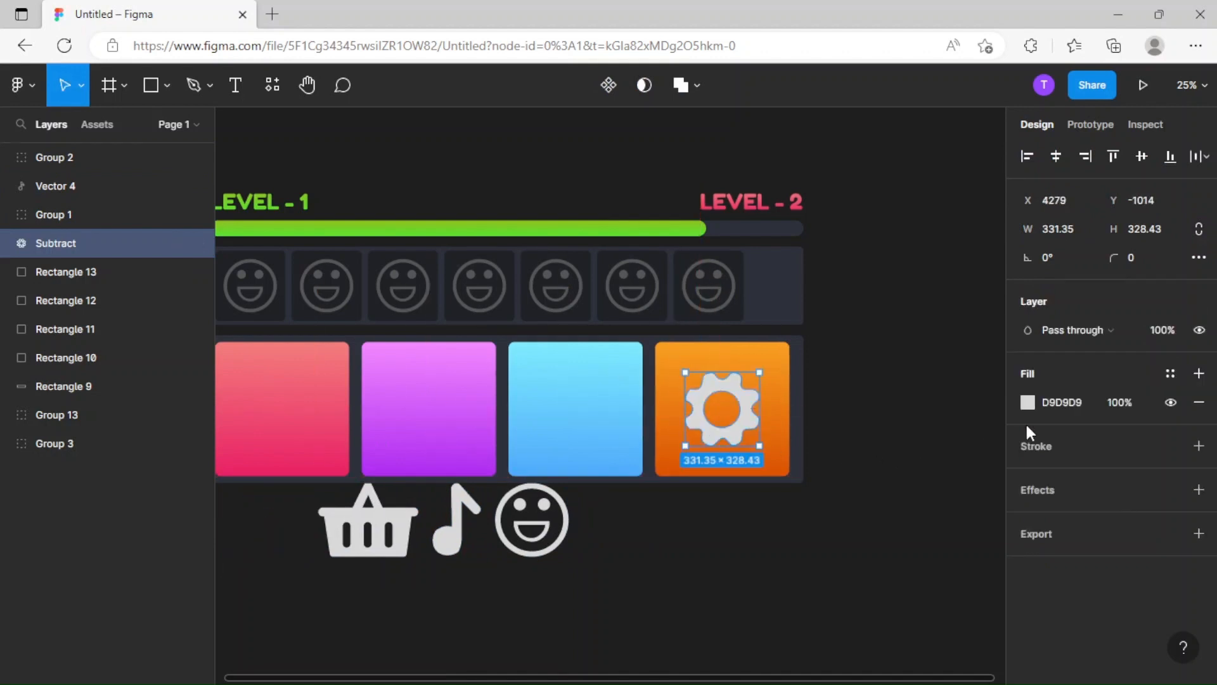
left_click(1198, 403)
left_click(1171, 374)
left_click(1071, 511)
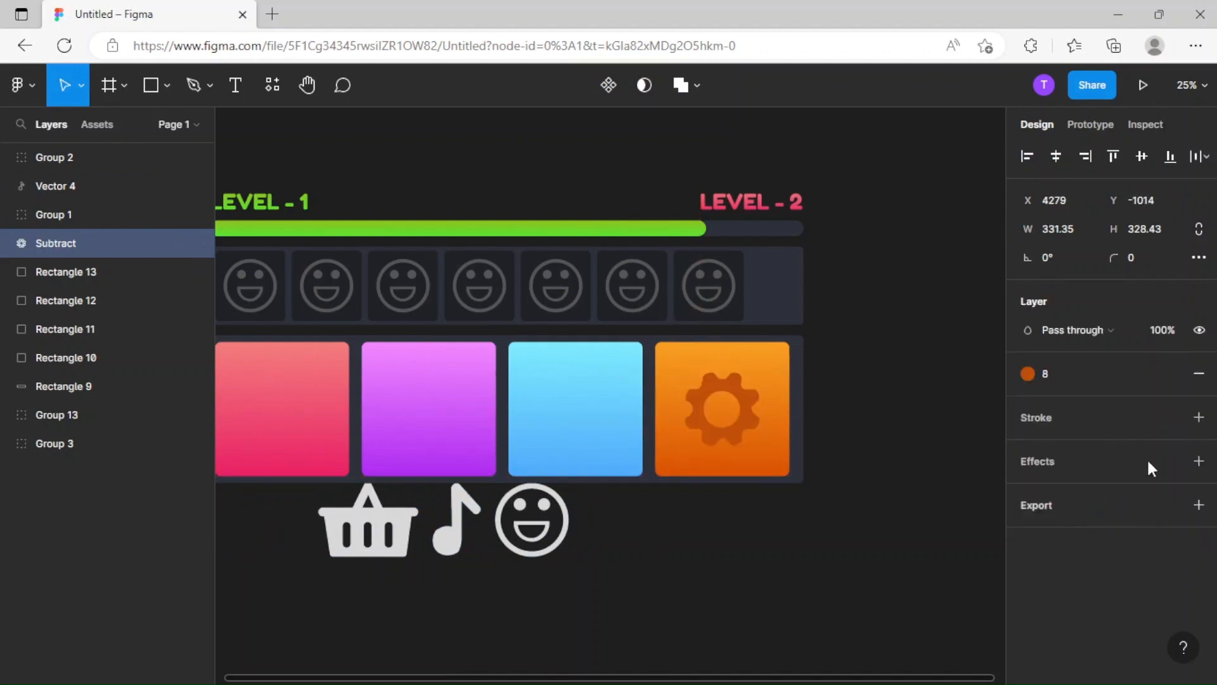
Detach the color style from the gear icon and copy its fill's hex value.
left_click(1172, 384)
left_click(828, 571)
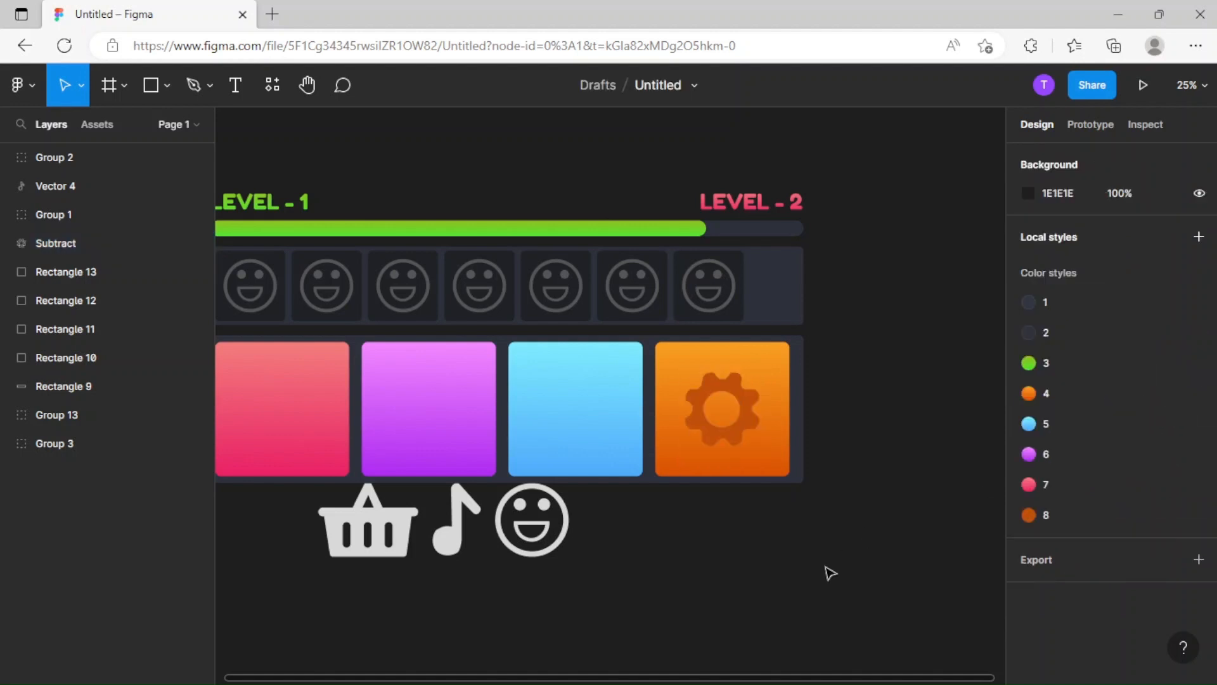
left_click(713, 443)
left_click(1060, 411)
key("ctrl+c")
left_click(649, 575)
Place the smiley icon on the pink square and center the basket icon on the blue square at X 3565, Y -1014.
left_click(562, 542)
left_click_drag(669, 539, 853, 556)
left_click_drag(726, 556, 484, 455)
left_click_drag(572, 551, 772, 445)
left_click_drag(800, 447, 568, 447)
key("ctrl+plus")
left_click_drag(610, 495, 619, 477)
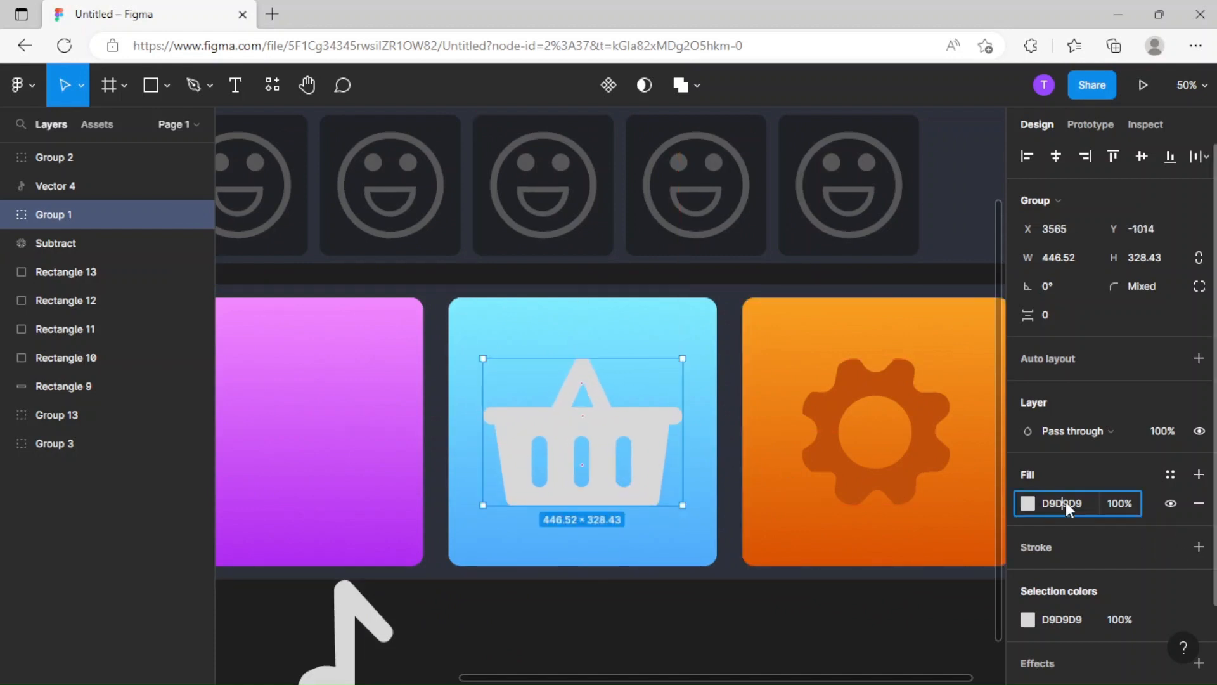
Recolor the basket icon from the gear's copied color to the darker teal 0AA8B2.
key("ctrl+v")
left_click(1025, 506)
left_click_drag(913, 474, 919, 474)
left_click(998, 289)
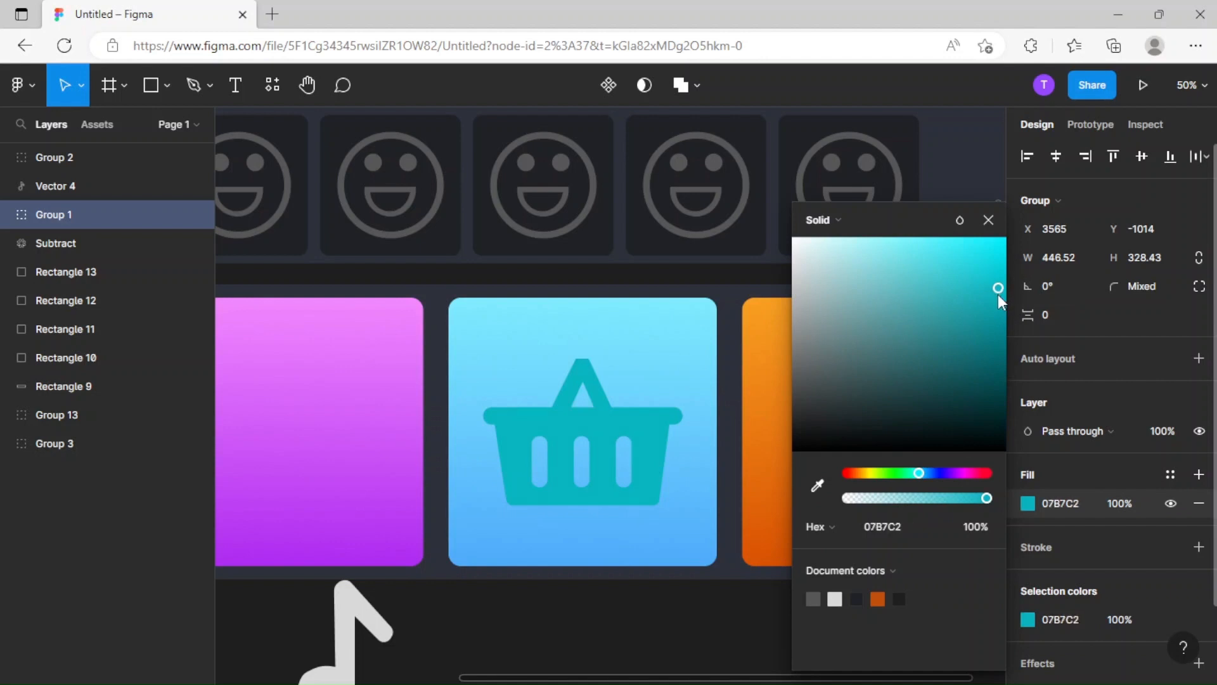
left_click_drag(999, 296, 996, 313)
left_click(988, 220)
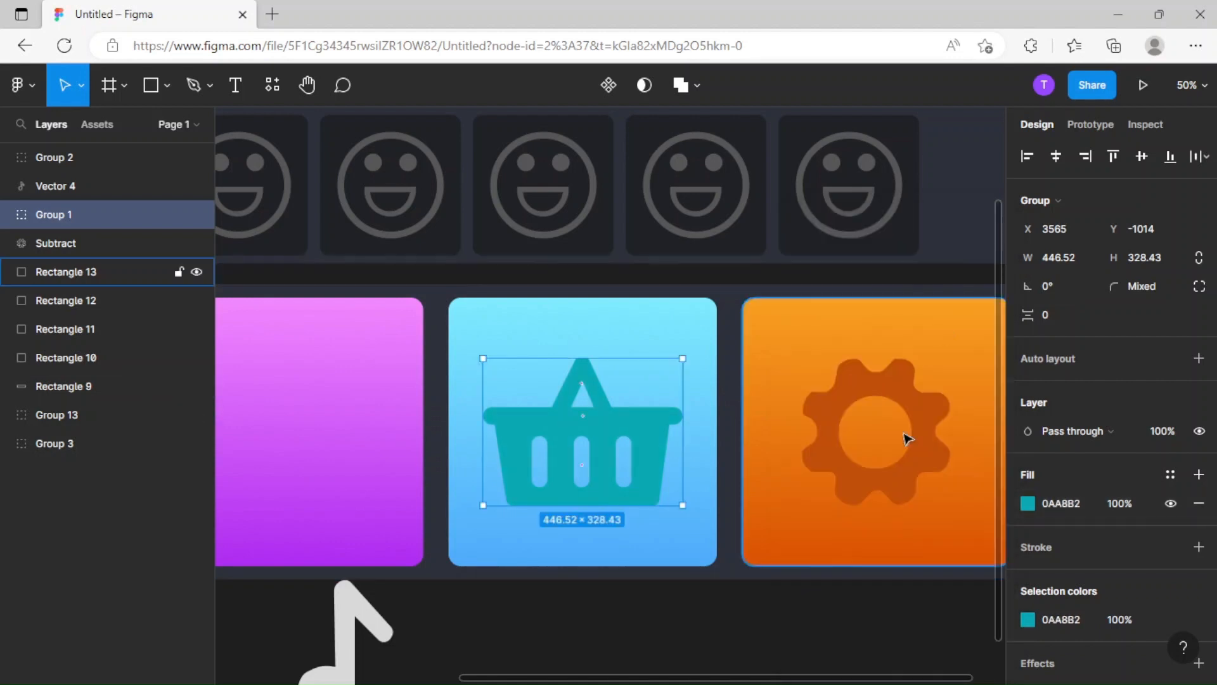
Center the music note icon on the purple square at X 3019, Y -1014.
left_click(798, 667)
left_click_drag(636, 613, 903, 567)
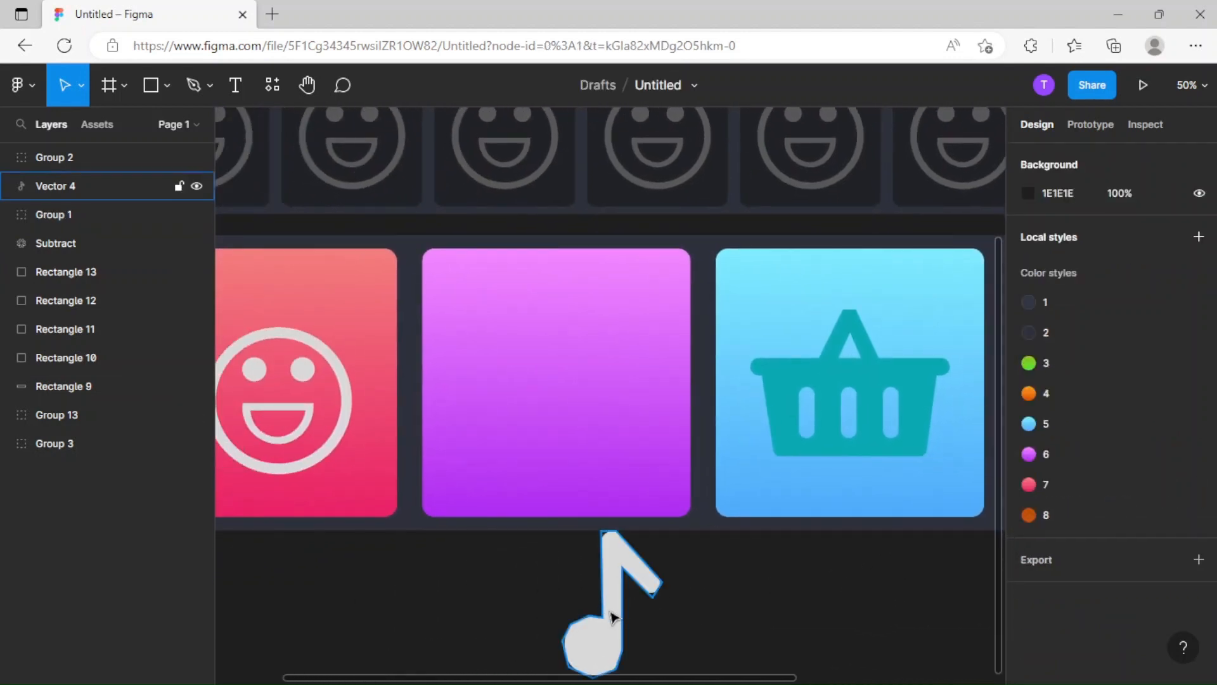
left_click_drag(611, 616, 616, 457)
key("ctrl+plus")
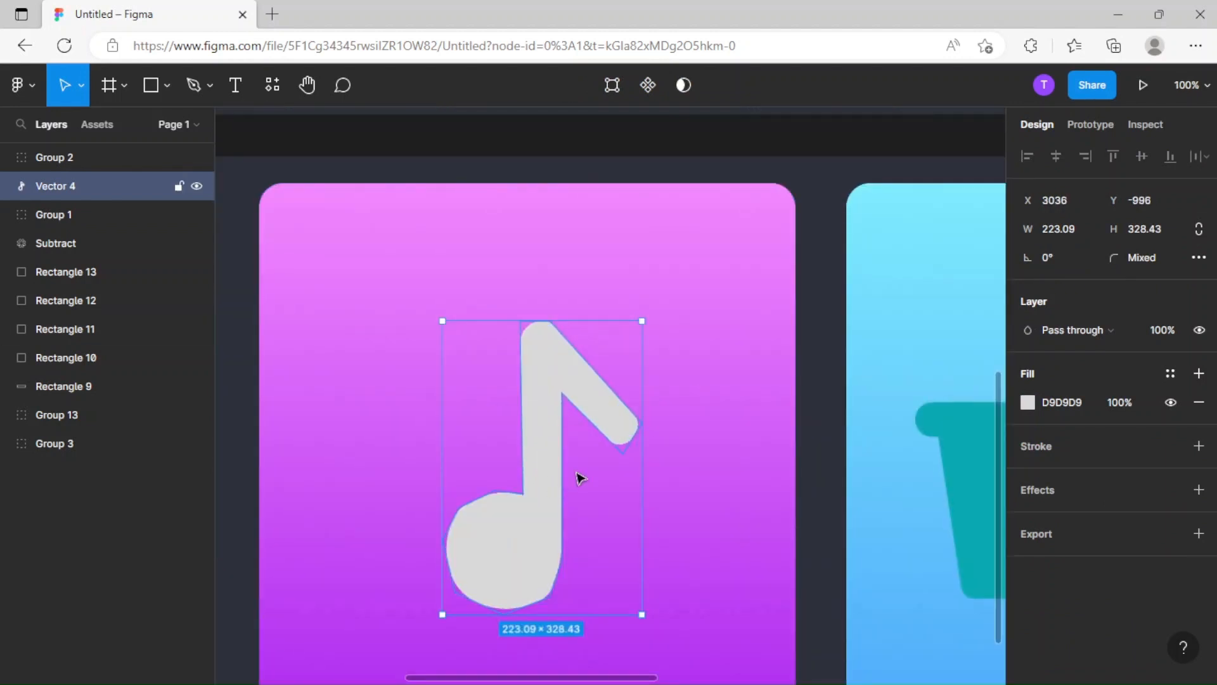
left_click_drag(540, 482, 568, 464)
key("ctrl+minus")
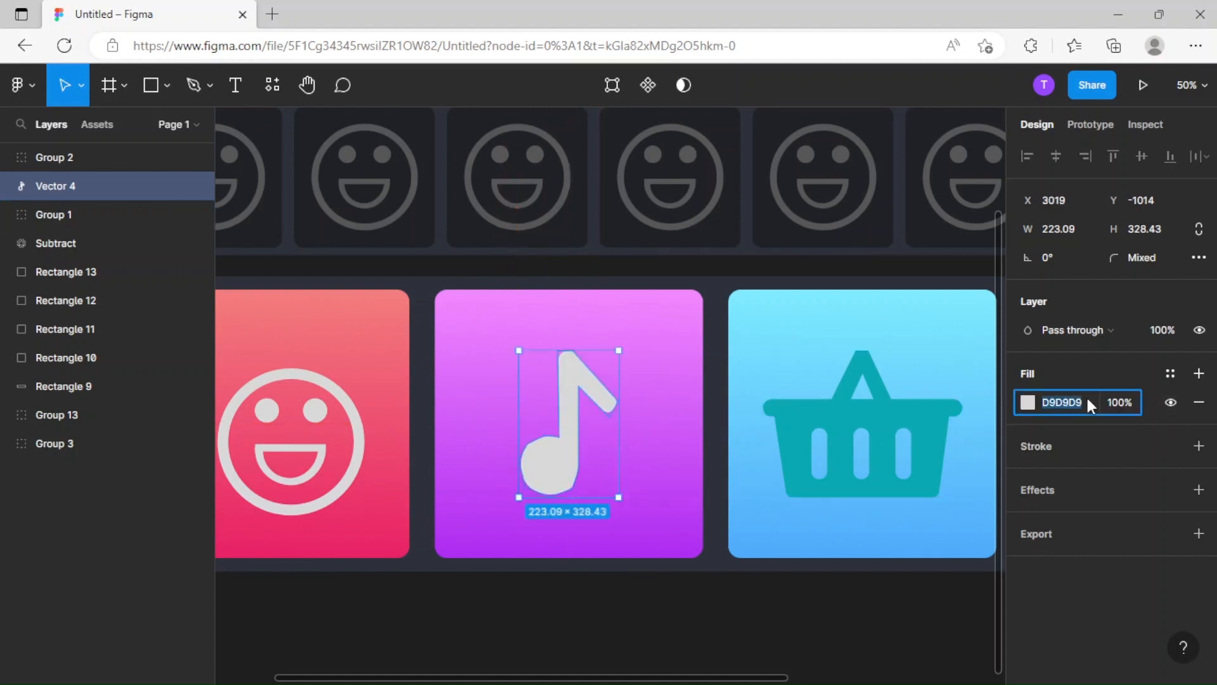
Set the music note's fill to BF5008 and shift its hue to the dark purple 9B09BF.
type("BF5008")
key("Return")
left_click(1027, 402)
left_click(965, 474)
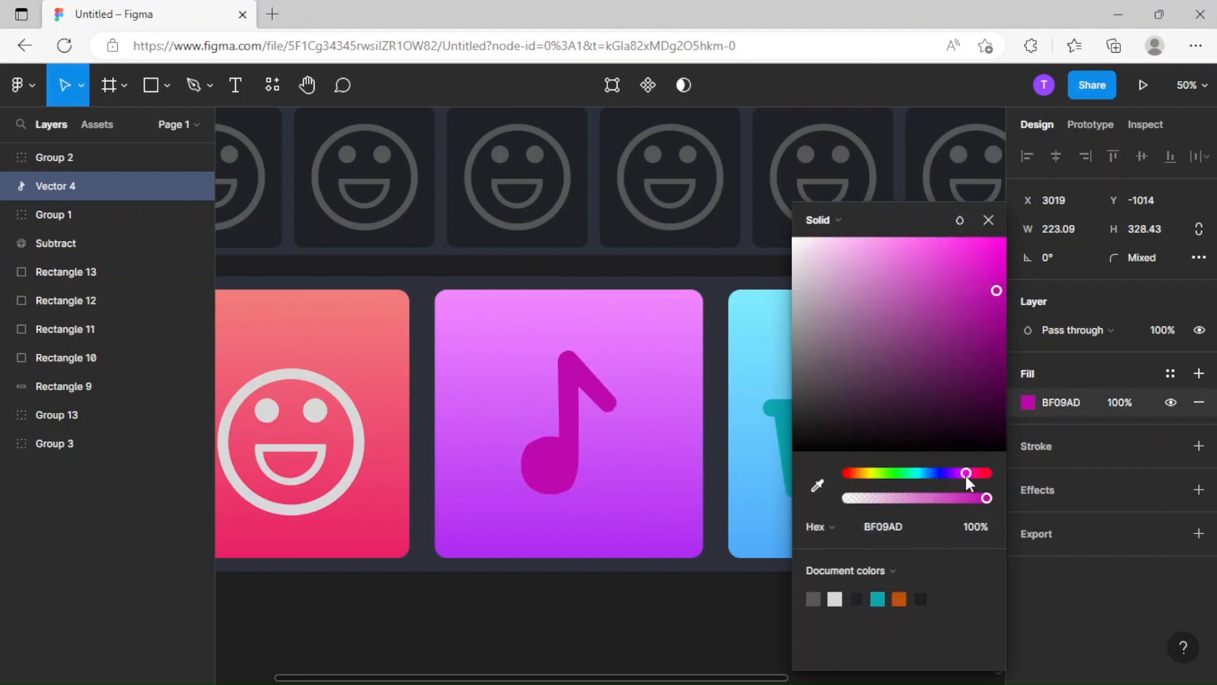
left_click_drag(965, 476, 959, 476)
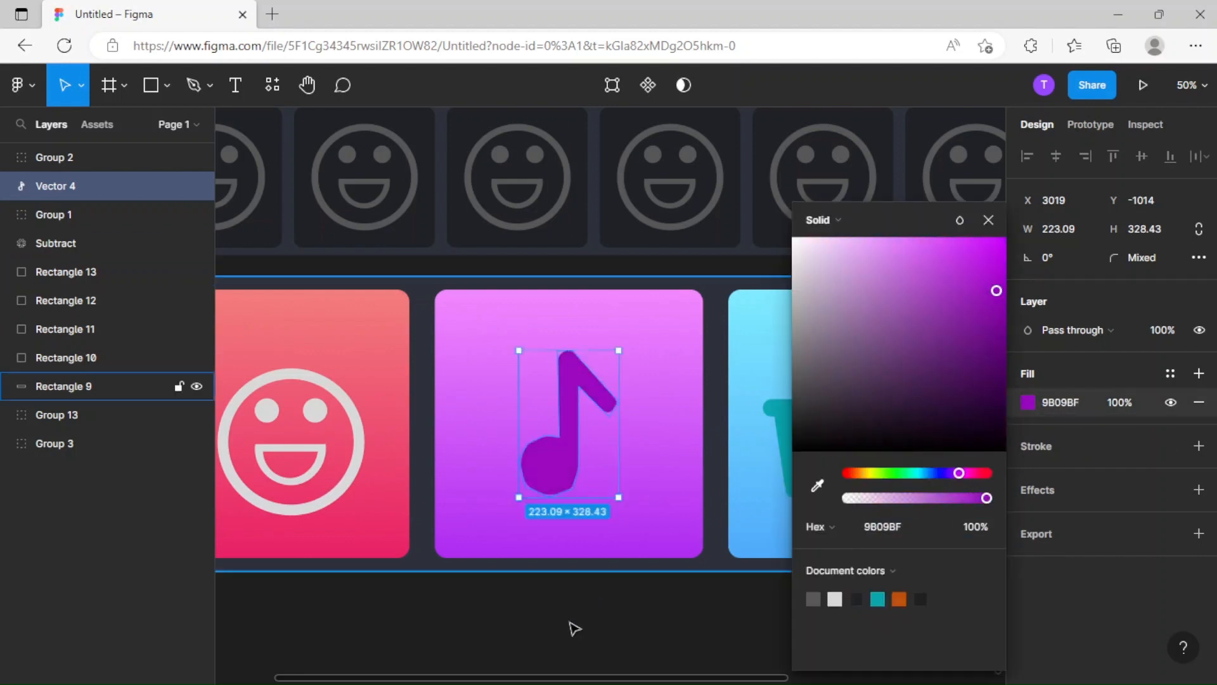
left_click(593, 645)
Center the smiley icon on the pink square at X 2310, Y -1014.
scroll(484, 638, "right", 3)
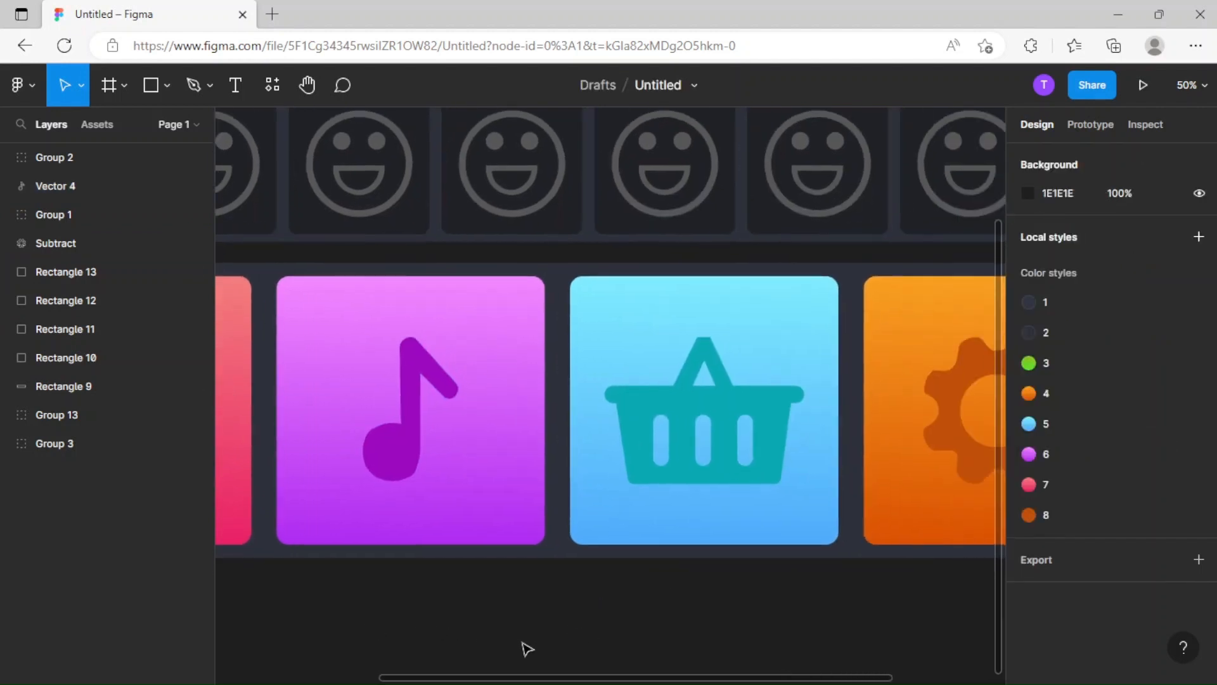
scroll(421, 558, "down", 3)
scroll(421, 558, "up", 3)
left_click(619, 476)
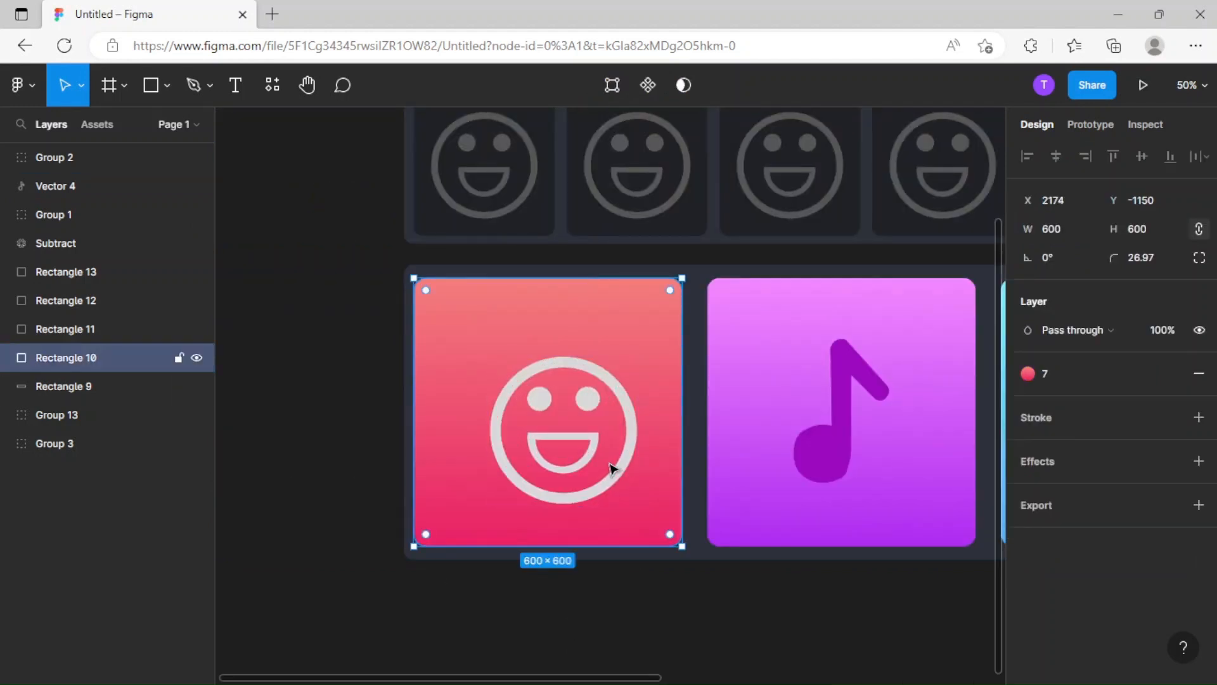
left_click_drag(620, 482, 591, 463)
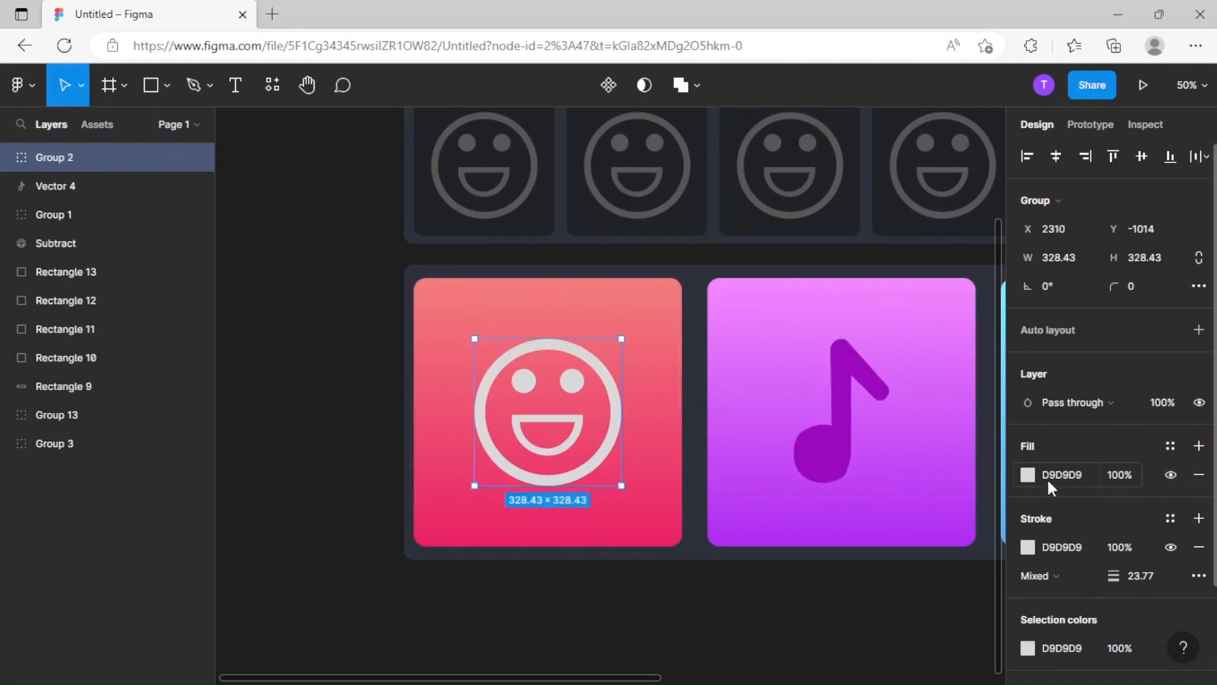
Recolor the smiley's fill from the copied icon color to the dark pink BF0960 and apply the same color to its stroke.
key("ctrl+v")
left_click(1028, 475)
left_click(968, 477)
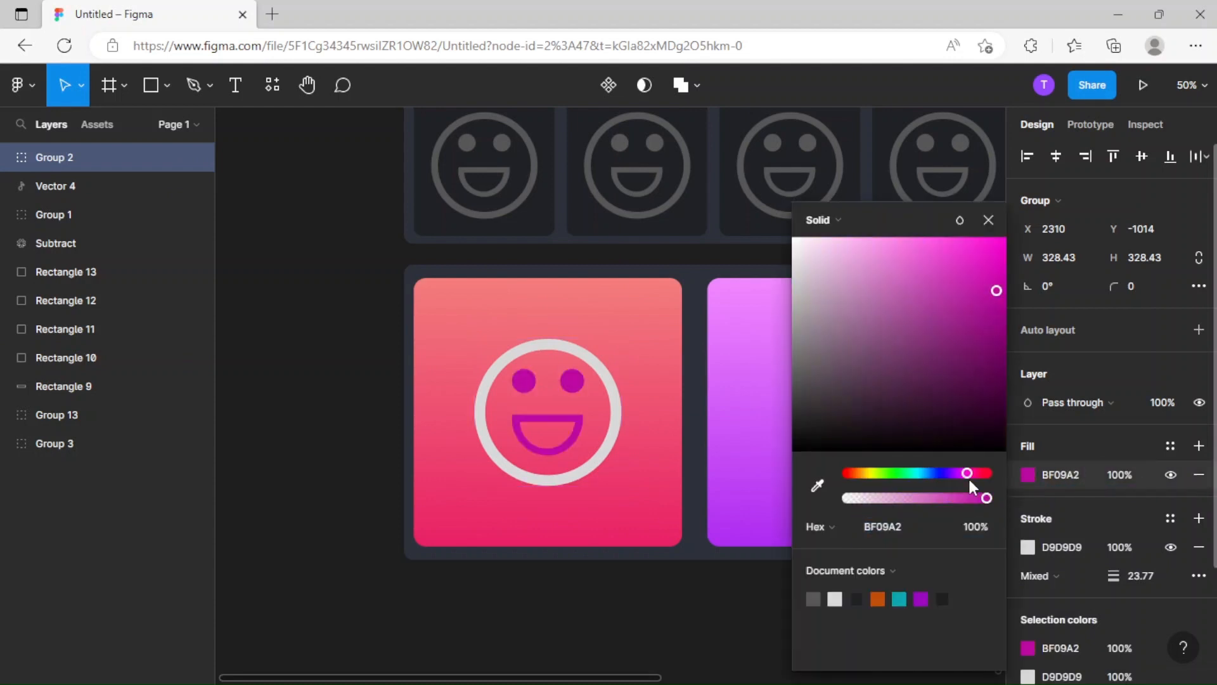
left_click_drag(969, 478, 975, 478)
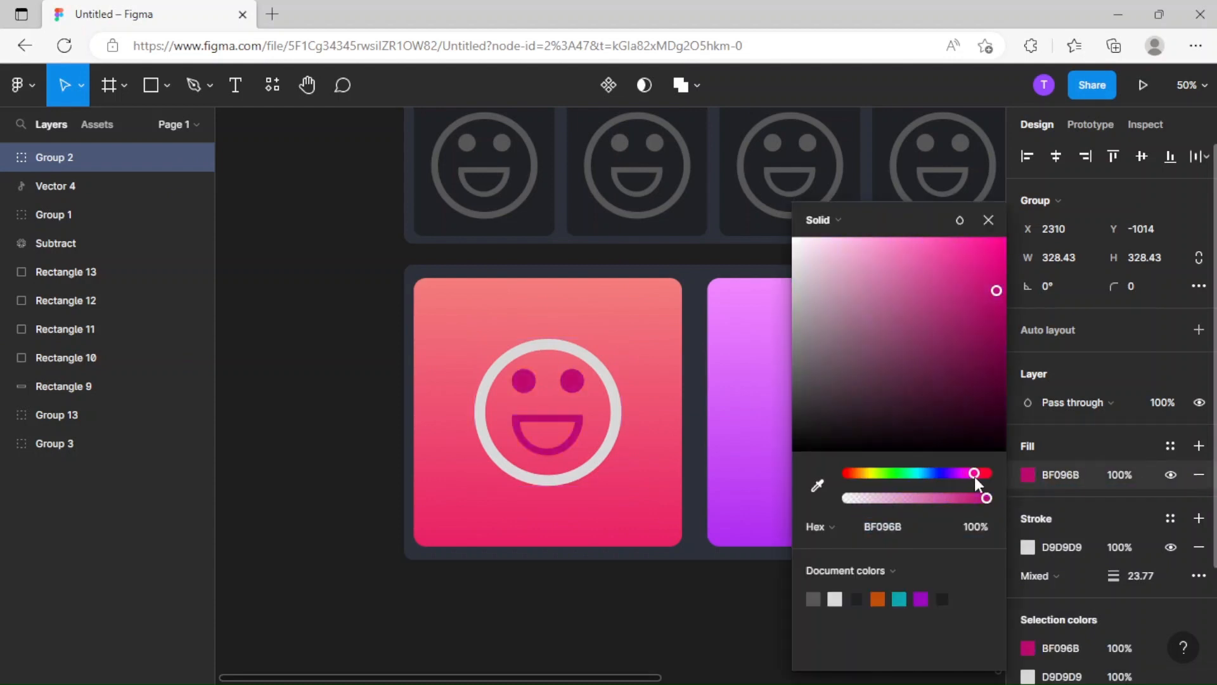
left_click(1070, 480)
key("ctrl+c")
left_click(1079, 549)
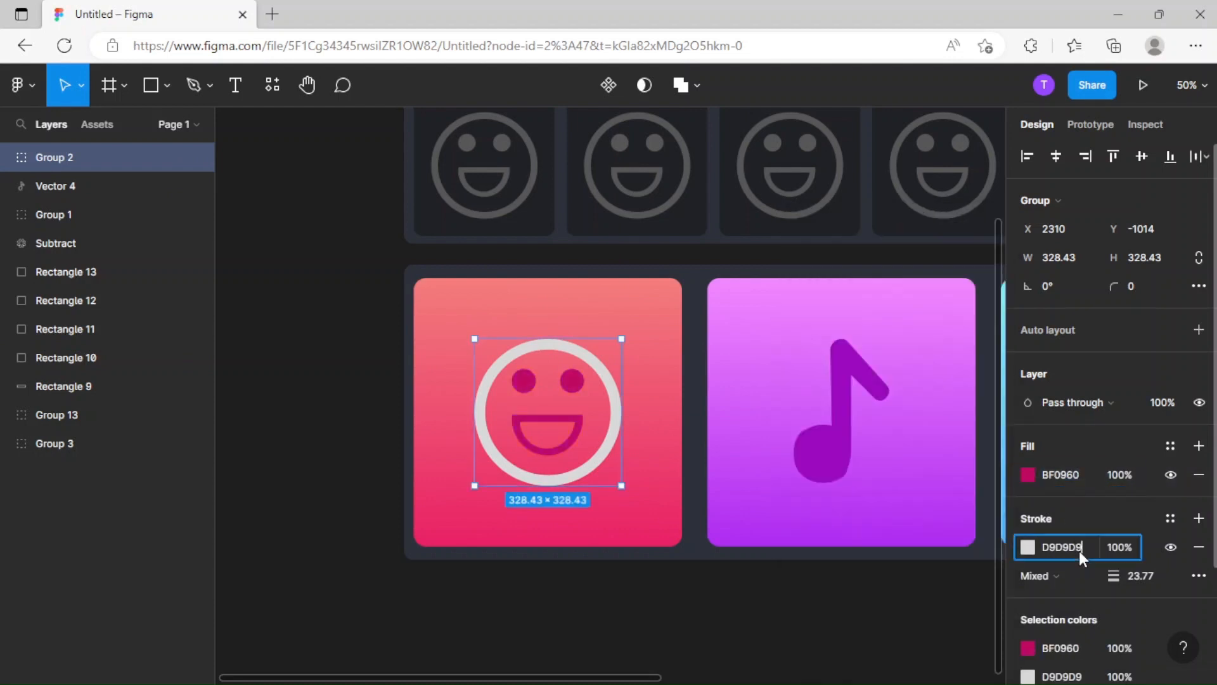
key("ctrl+v")
key("Return")
Lighten the smiley's fill to CF1B71 and apply the same color to its stroke.
left_click(1026, 474)
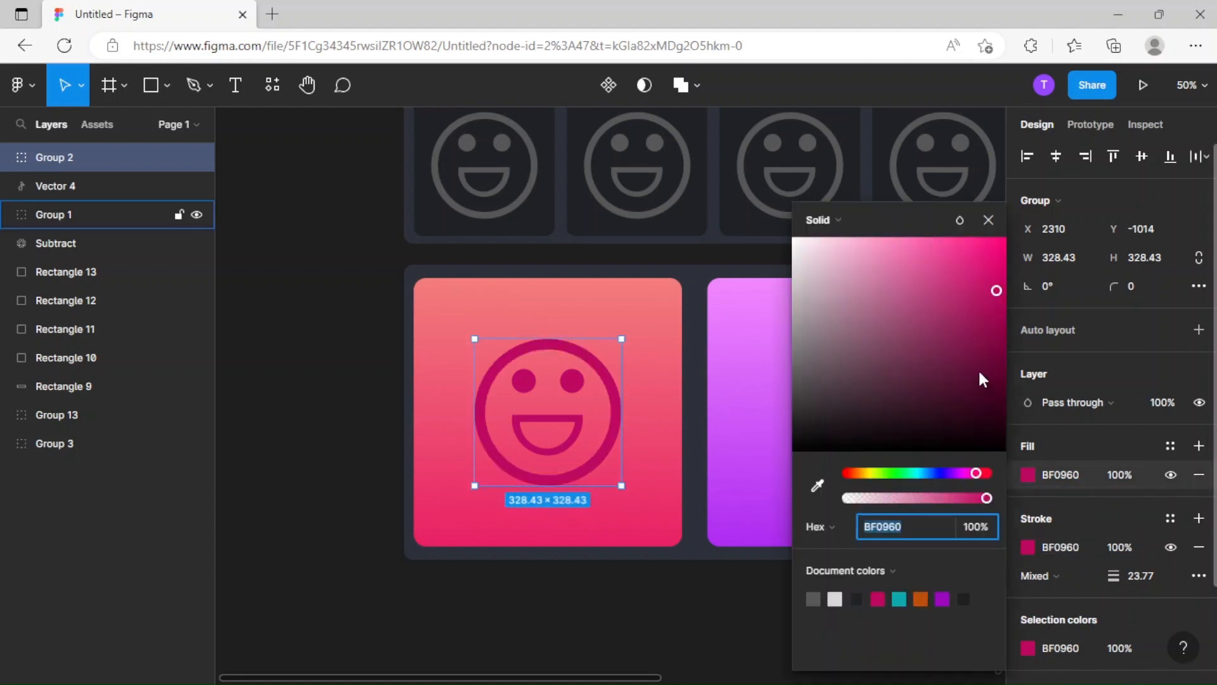
left_click_drag(996, 288, 995, 295)
left_click_drag(973, 473, 976, 474)
left_click_drag(998, 291, 979, 284)
left_click(1089, 486)
key("ctrl+c")
left_click(1071, 540)
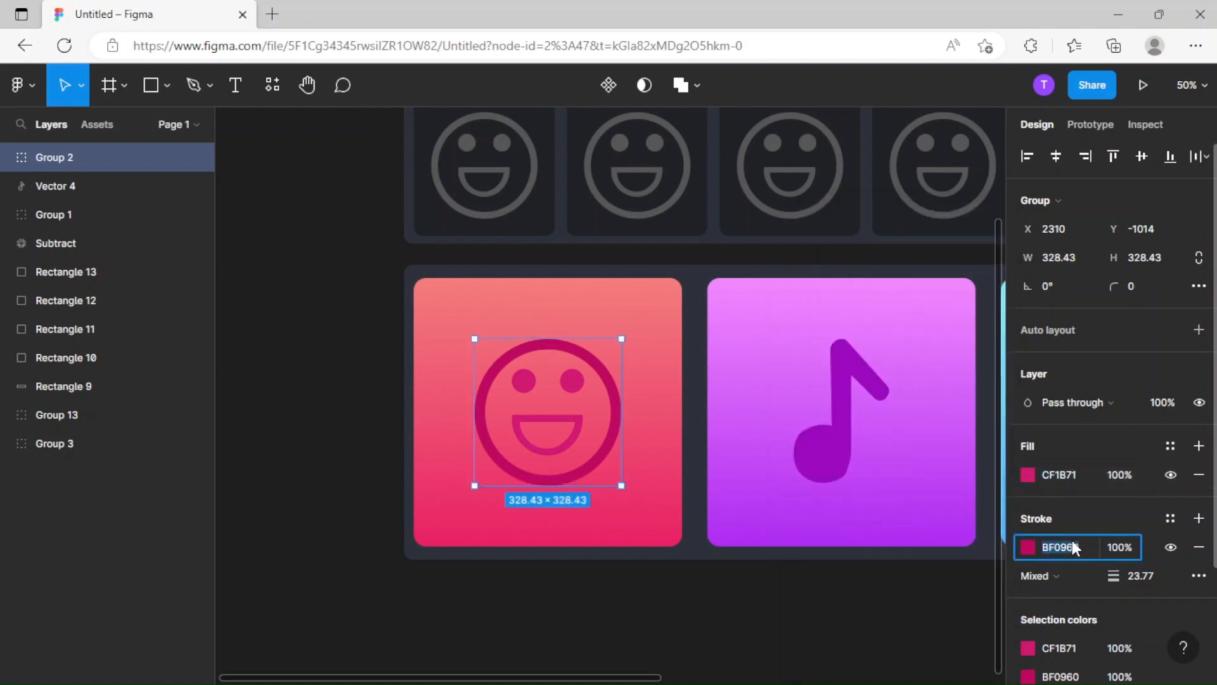
key("ctrl+v")
key("Return")
Undo the smiley's last stroke color change.
left_click(759, 629)
scroll(697, 621, "right", 3)
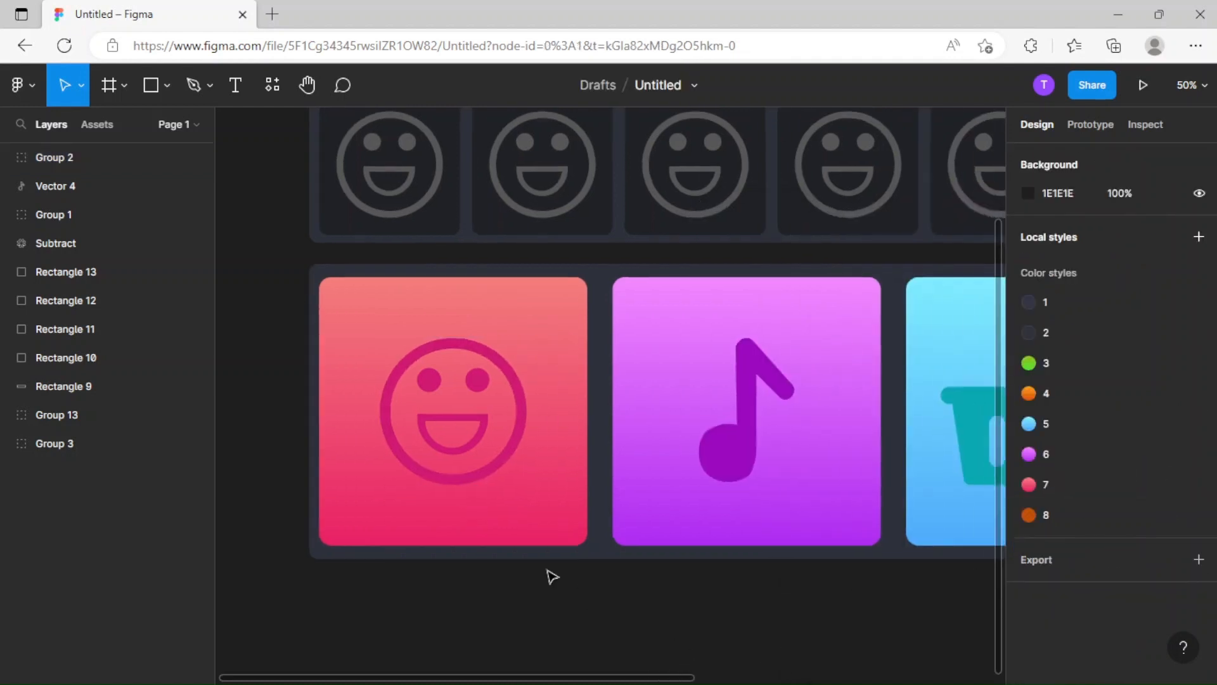
key("ctrl+z")
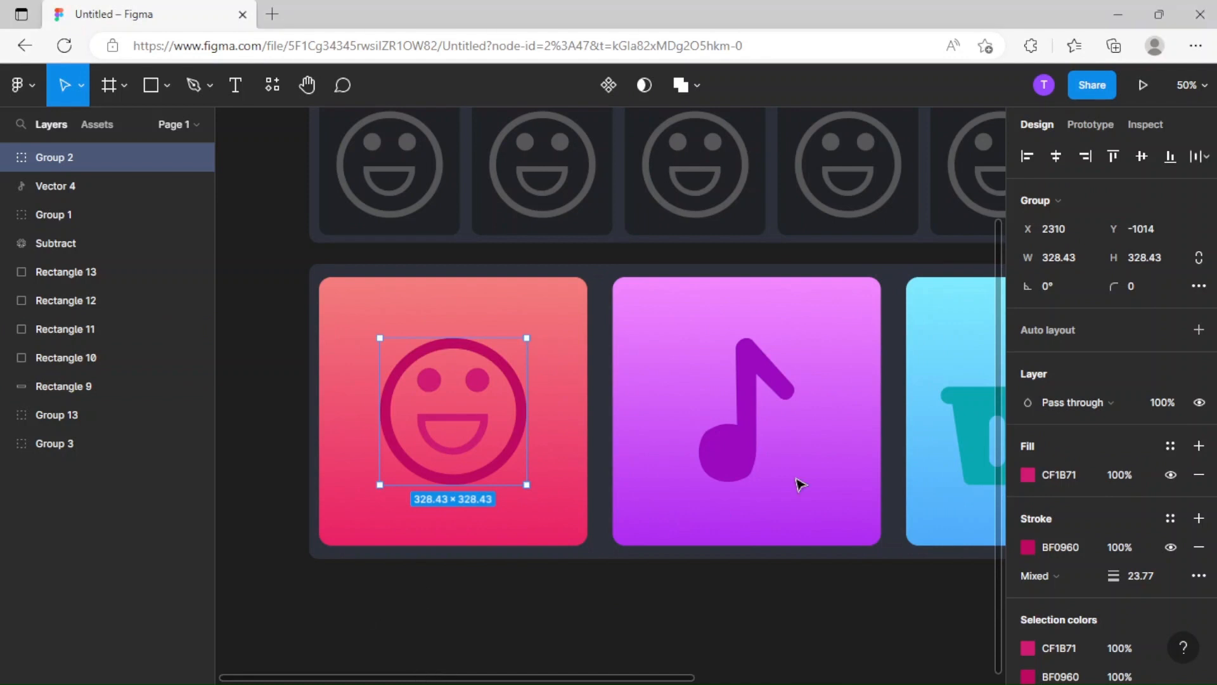
Shift the smiley's stroke hue to the dark red BF0940 and give its fill the same color.
left_click(1027, 547)
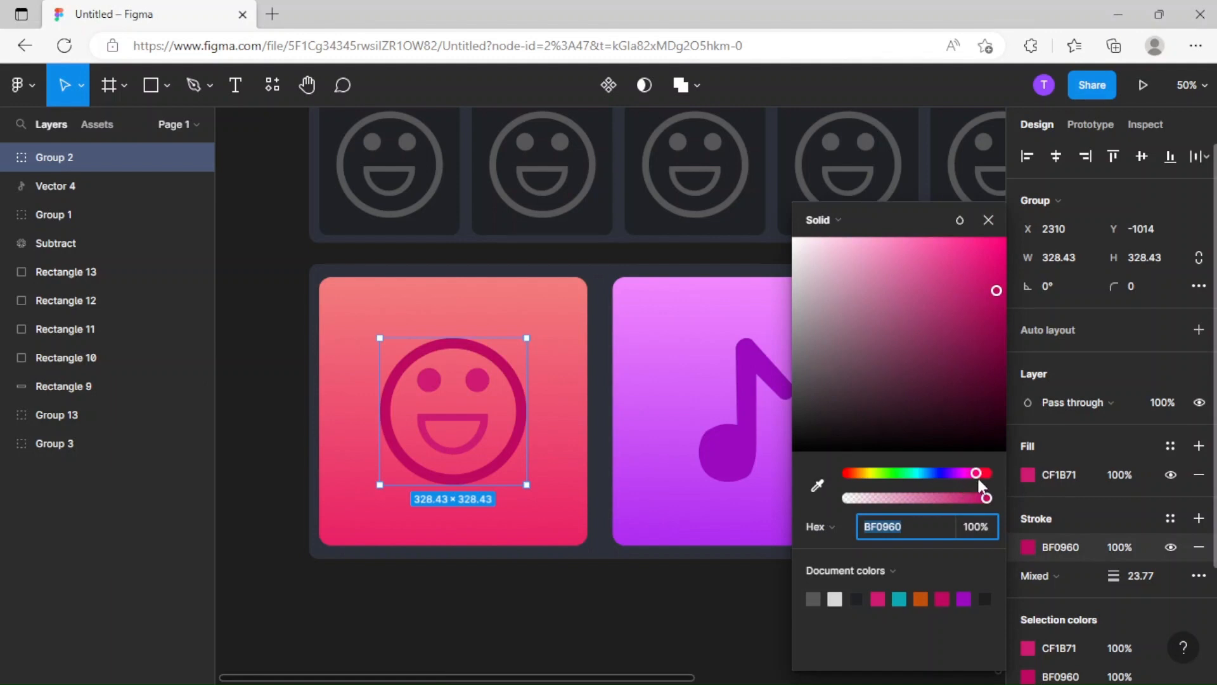
left_click_drag(976, 476, 978, 473)
left_click(1066, 474)
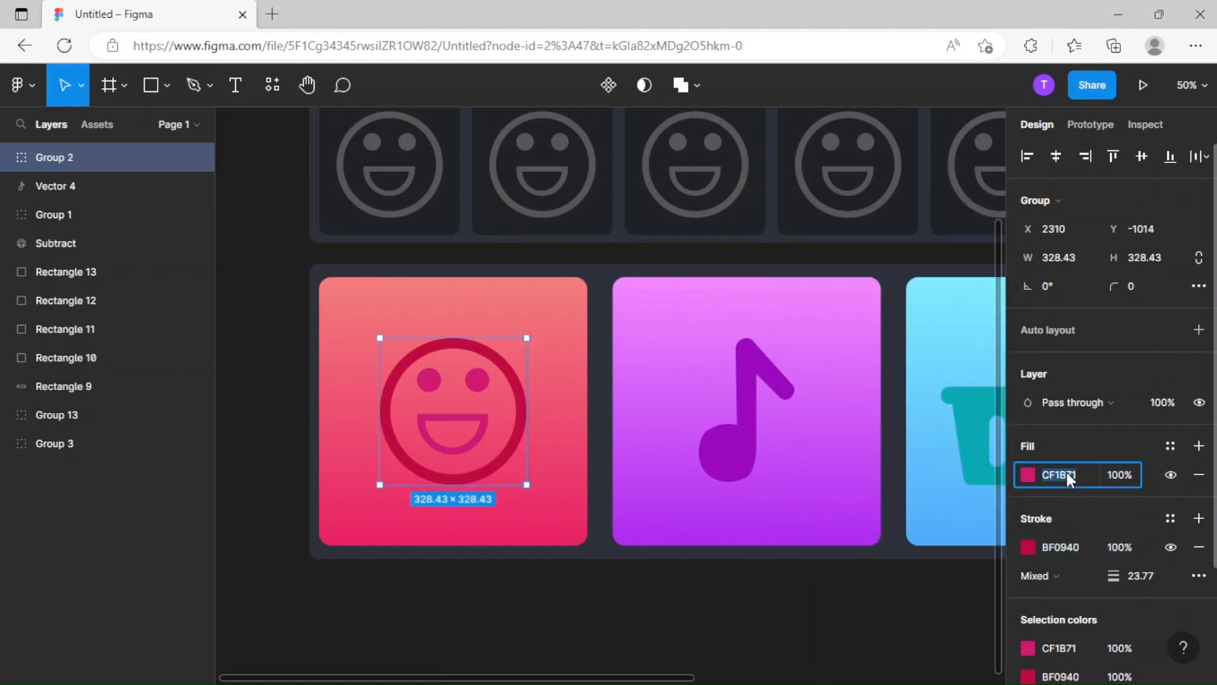
key("ctrl+v")
Set the smiley's stroke weight to 20.
left_click(1150, 570)
type("20")
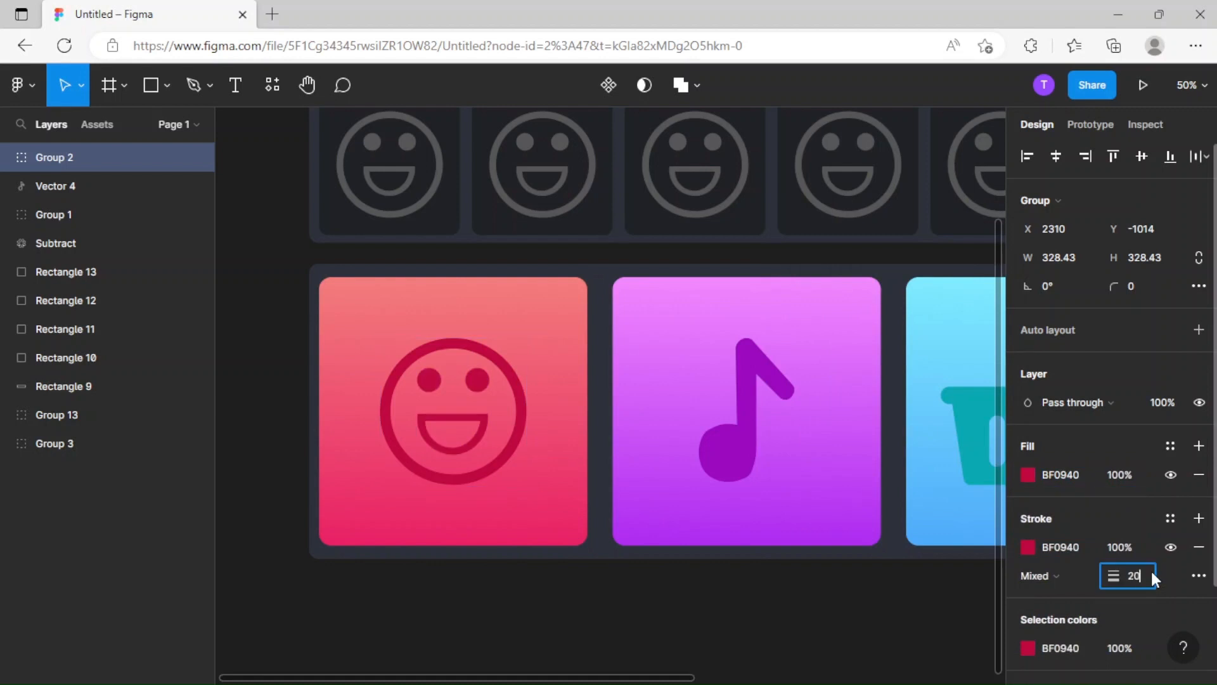
key("Return")
left_click(570, 635)
left_click_drag(485, 480, 485, 481)
left_click(558, 624)
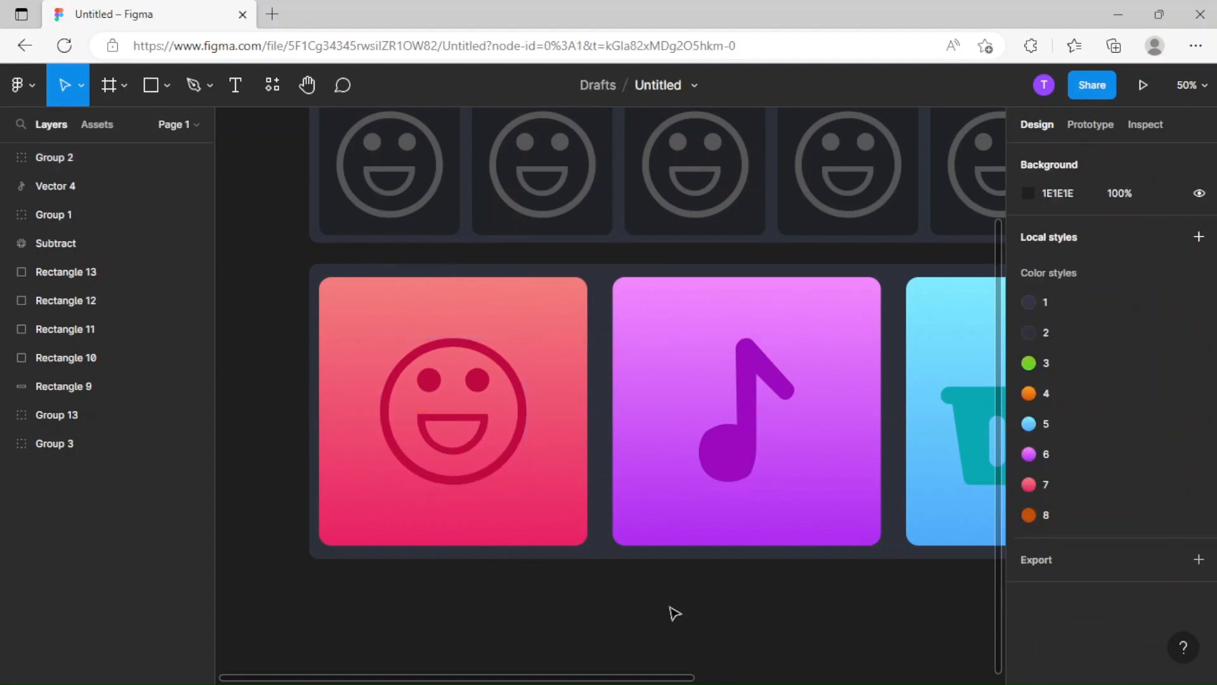
Scale the smiley, music note, basket and gear icons down together, proportionally, to a height of about 299.
key("ctrl+minus")
key("ctrl+minus")
left_click_drag(807, 565, 695, 554)
key("ctrl+plus")
key("ctrl+plus")
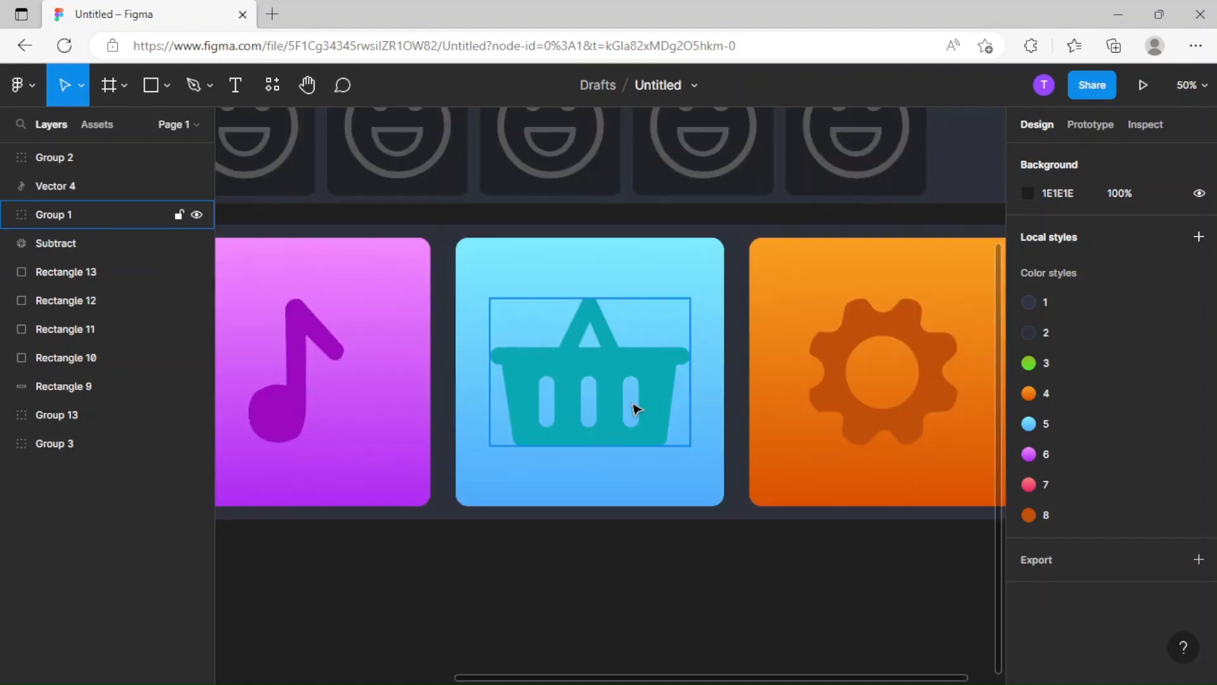
left_click(636, 409)
key("ctrl+minus")
left_click(608, 424)
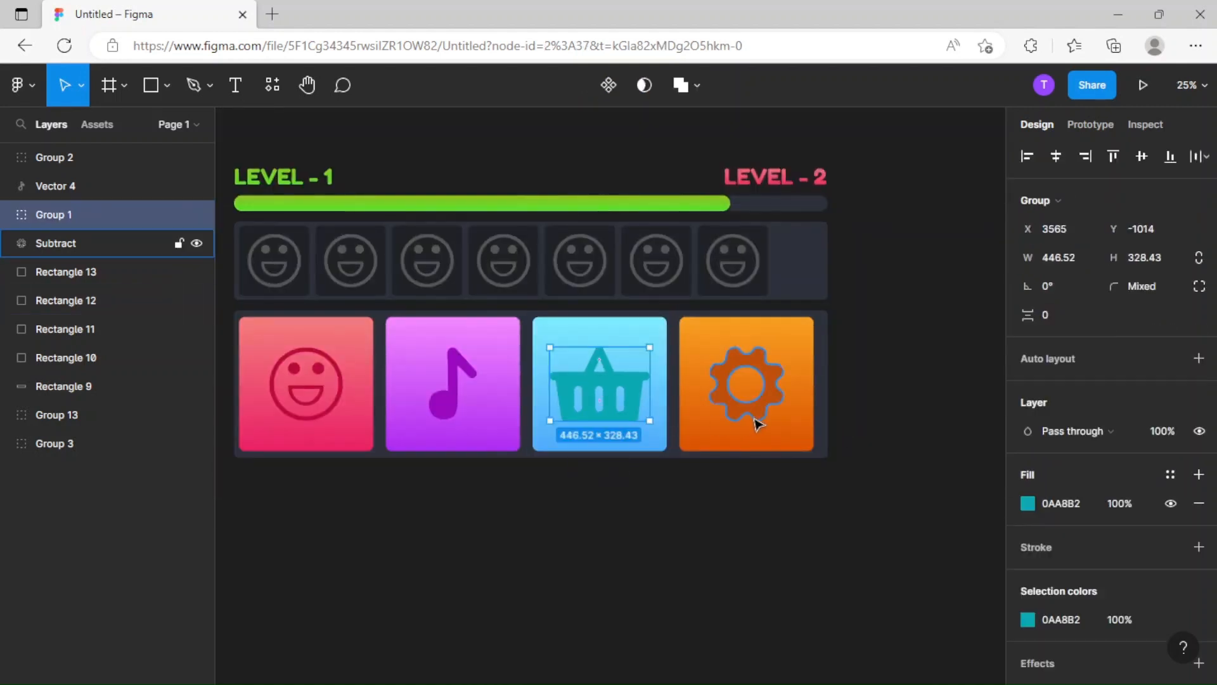
left_click(758, 421, "shift")
left_click(443, 415, "shift")
left_click(324, 415, "shift")
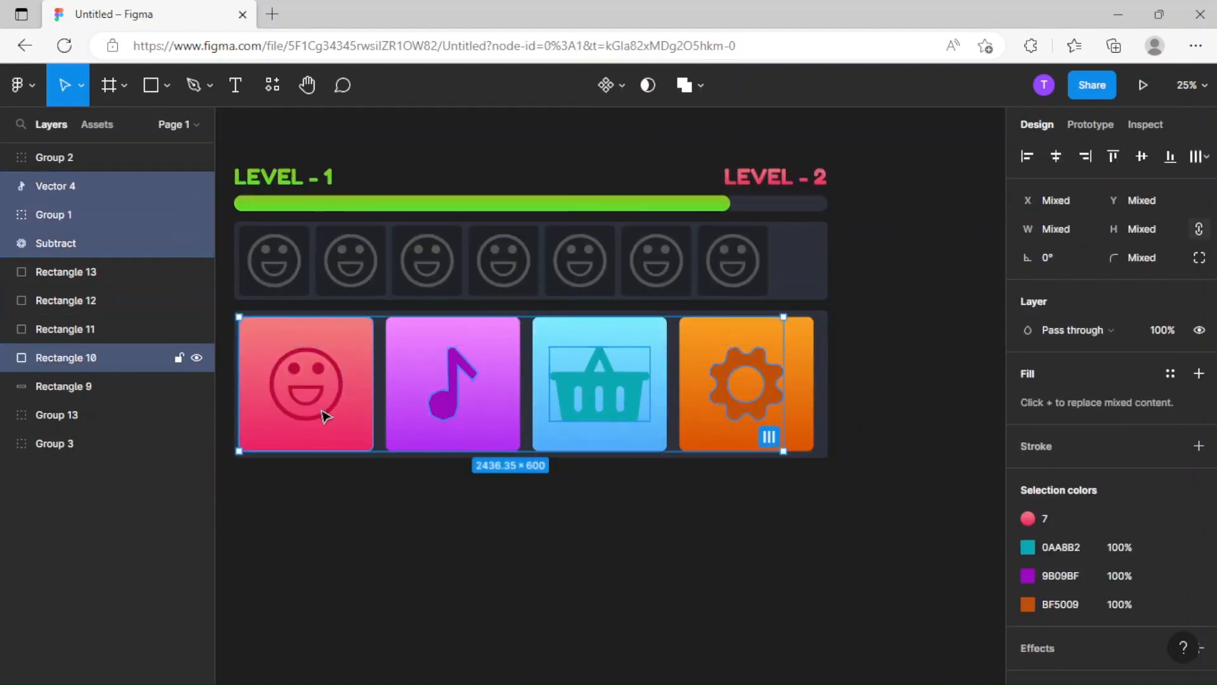
left_click(339, 443, "shift")
left_click(288, 448, "shift")
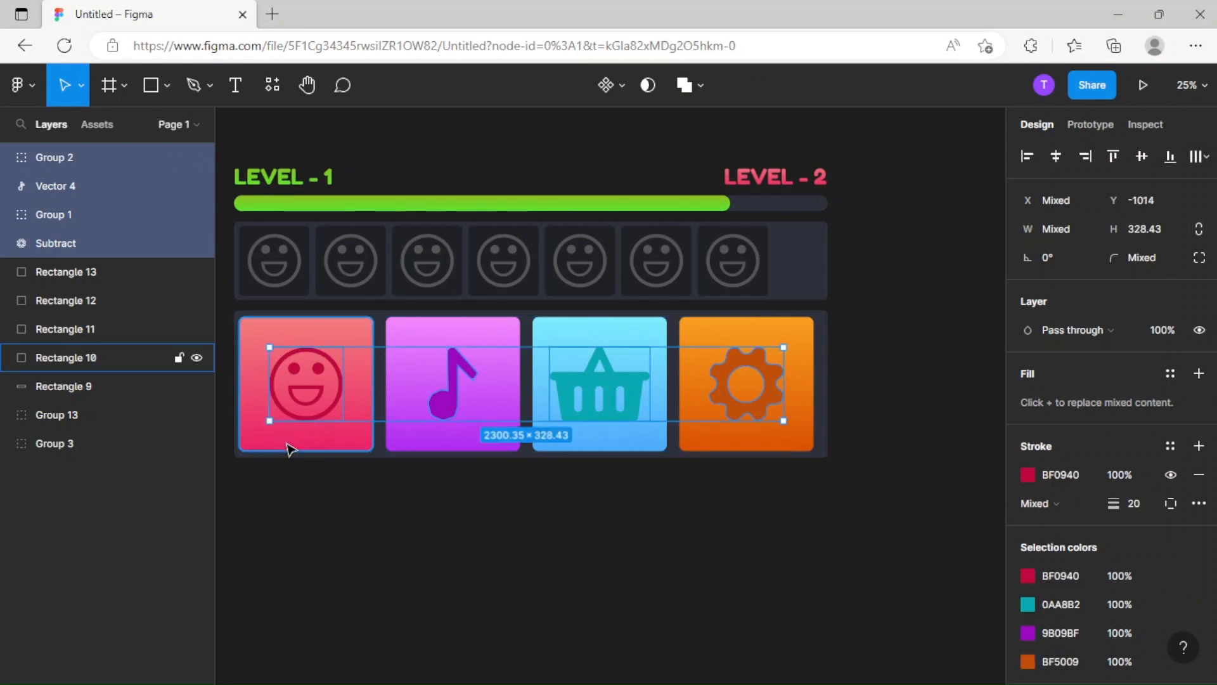
key("k")
left_click_drag(277, 423, 298, 417)
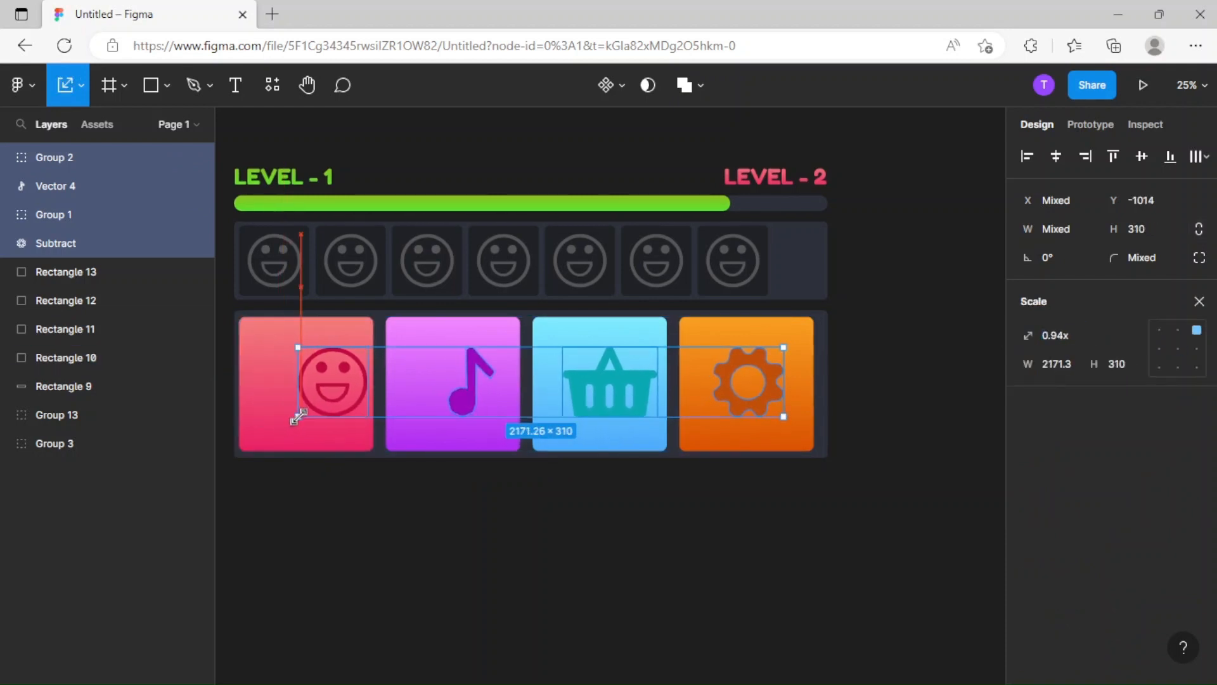
left_click(504, 529)
key("ctrl+z")
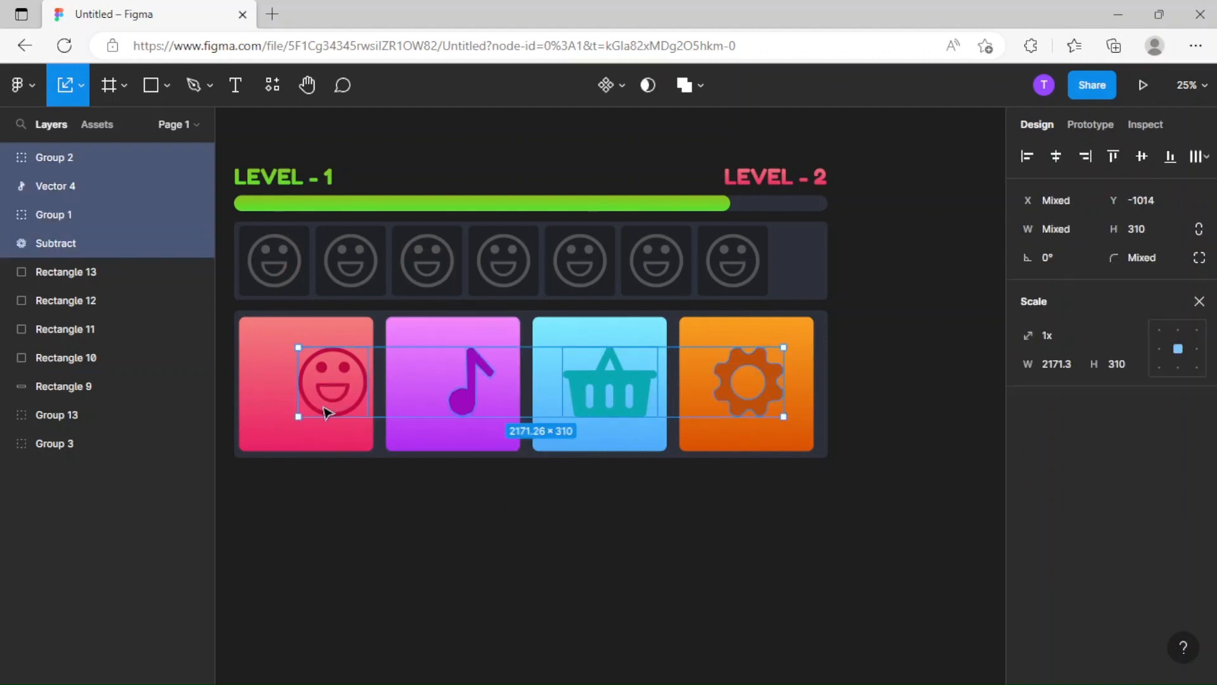
left_click_drag(303, 417, 318, 413)
left_click(612, 508)
Move the gear, basket, music note and smiley together to Y -1000 to center them vertically on their squares.
left_click_drag(694, 488, 604, 498)
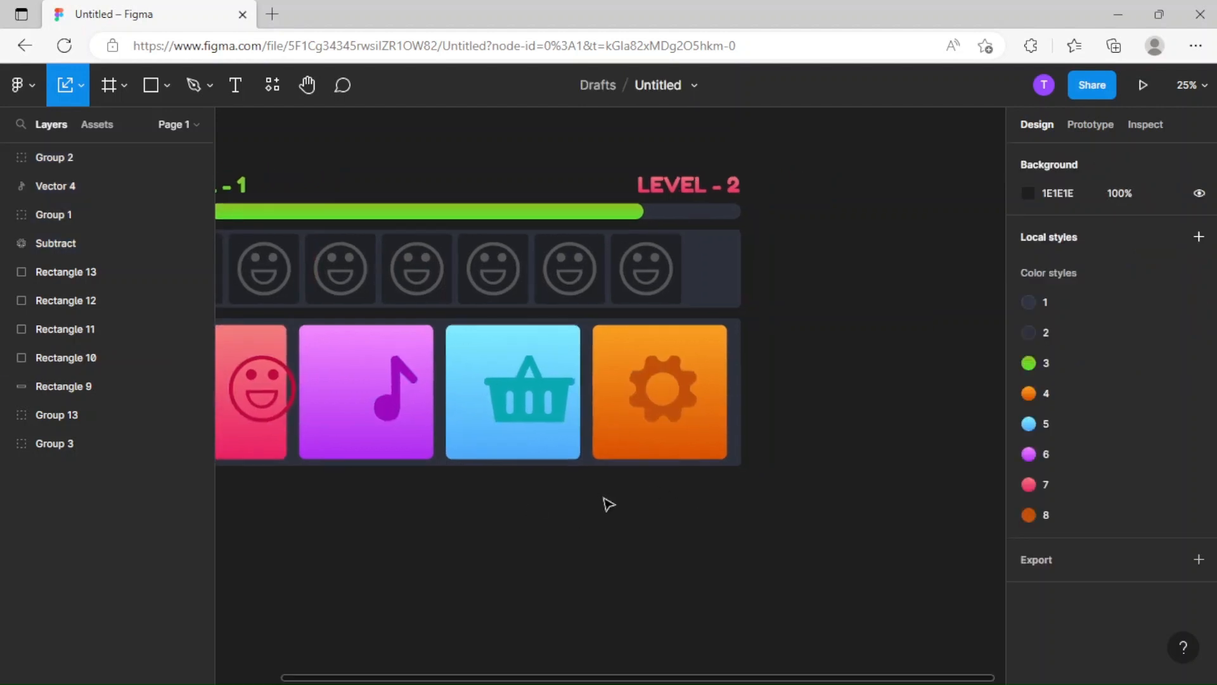
key("ctrl+plus")
left_click(700, 416)
mouse_move(703, 421)
left_mouse_down()
mouse_move(722, 431)
mouse_move(708, 442)
left_mouse_up()
left_click(380, 435, "shift")
scroll(571, 438, "left", 5)
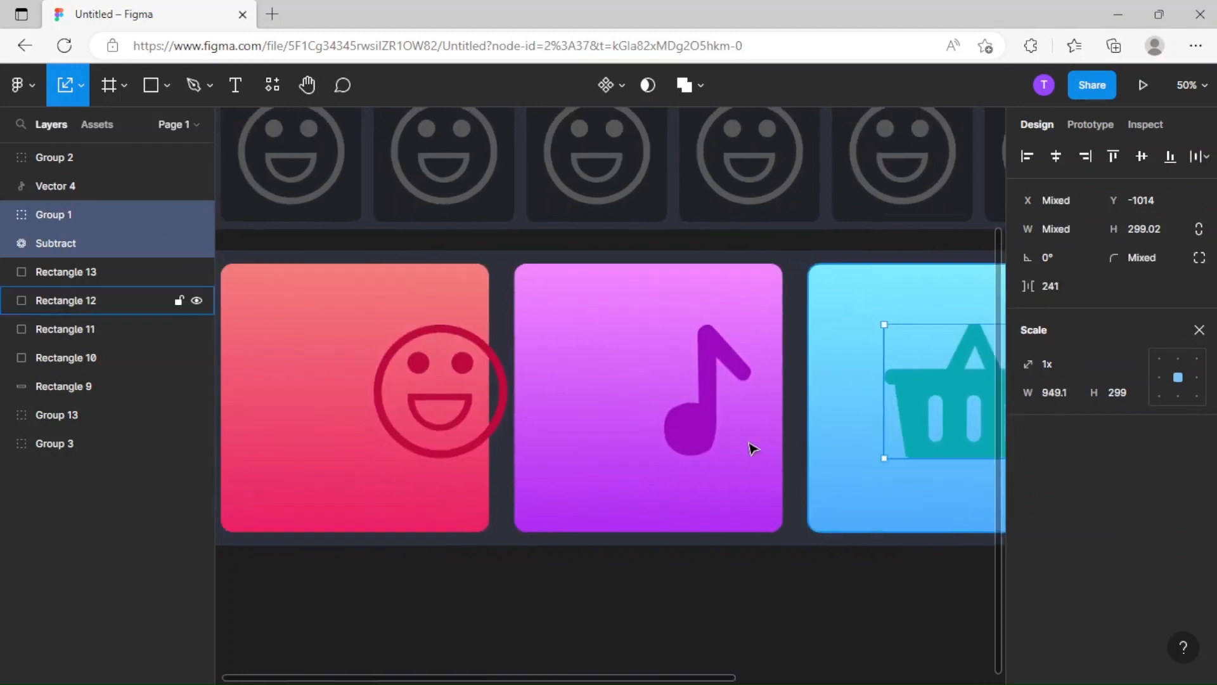
left_click(700, 424, "shift")
left_click(466, 425, "shift")
left_click_drag(609, 424, 573, 428)
left_click_drag(788, 603, 345, 574)
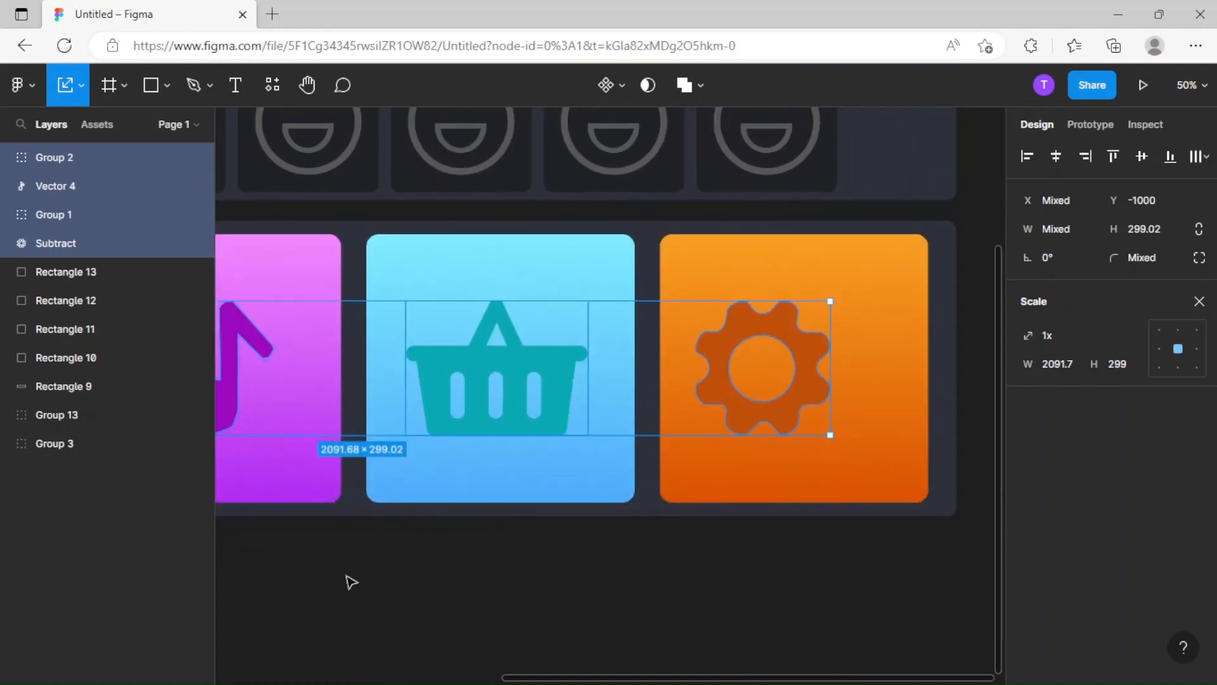
Center the gear horizontally on the orange square and the basket on the blue square.
left_click(737, 576)
left_click_drag(759, 423, 792, 425)
left_click_drag(534, 426, 507, 409)
Center the music note horizontally on the purple square and the smiley on the pink square at X 2324.
scroll(592, 467, "left", 5)
left_click(524, 408)
scroll(525, 456, "left", 4)
scroll(543, 462, "up", 1)
left_click_drag(543, 462, 492, 466)
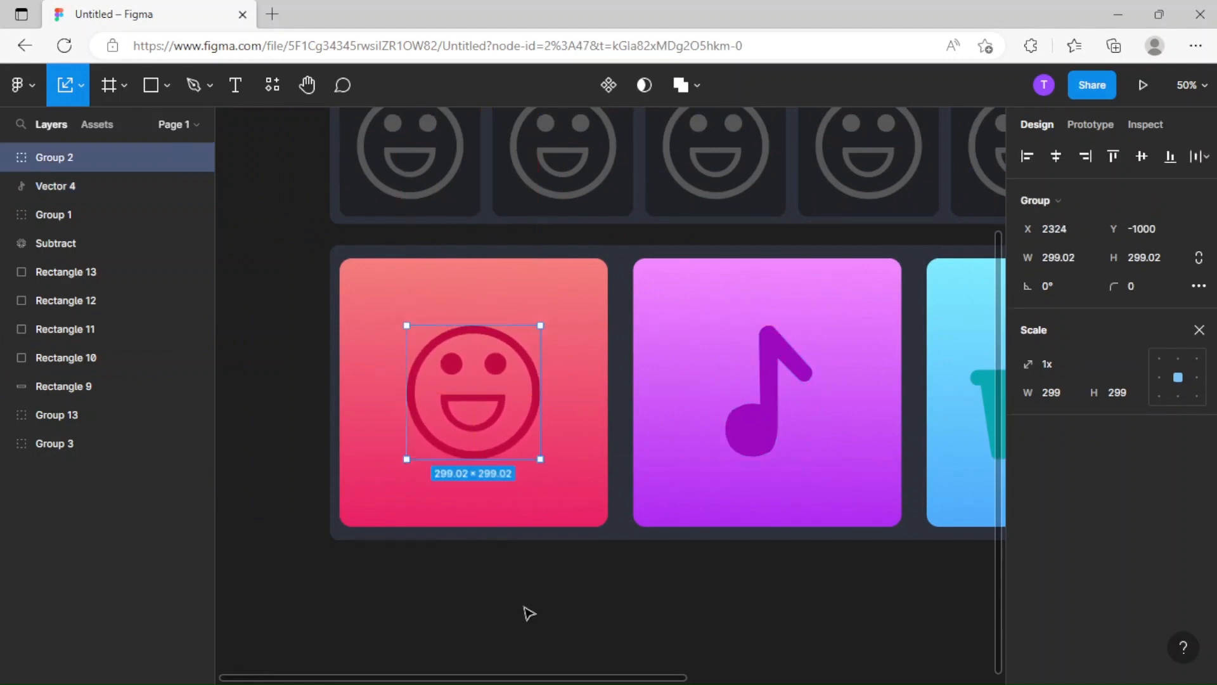
Group the four colored squares with their icons and background panel.
left_click(558, 628)
key("ctrl+minus")
key("ctrl+minus")
left_click_drag(664, 517, 567, 534)
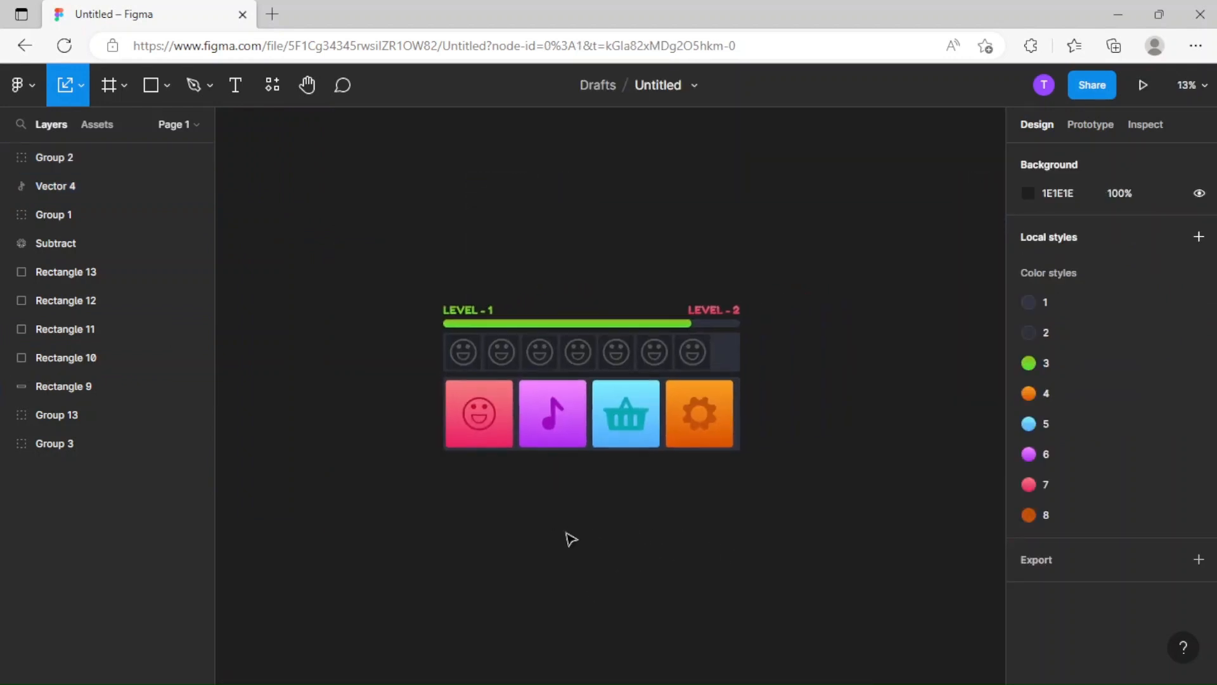
key("ctrl+plus")
key("ctrl+plus")
key("ctrl+minus")
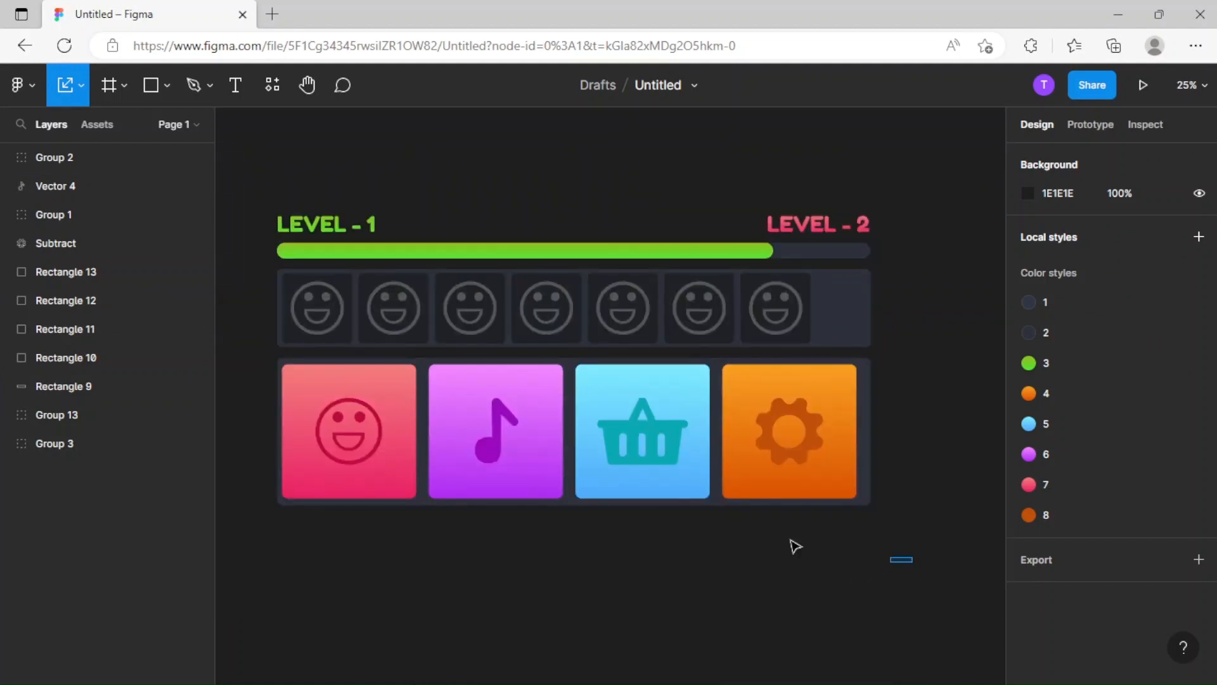
left_click_drag(795, 546, 263, 383)
key("ctrl+g")
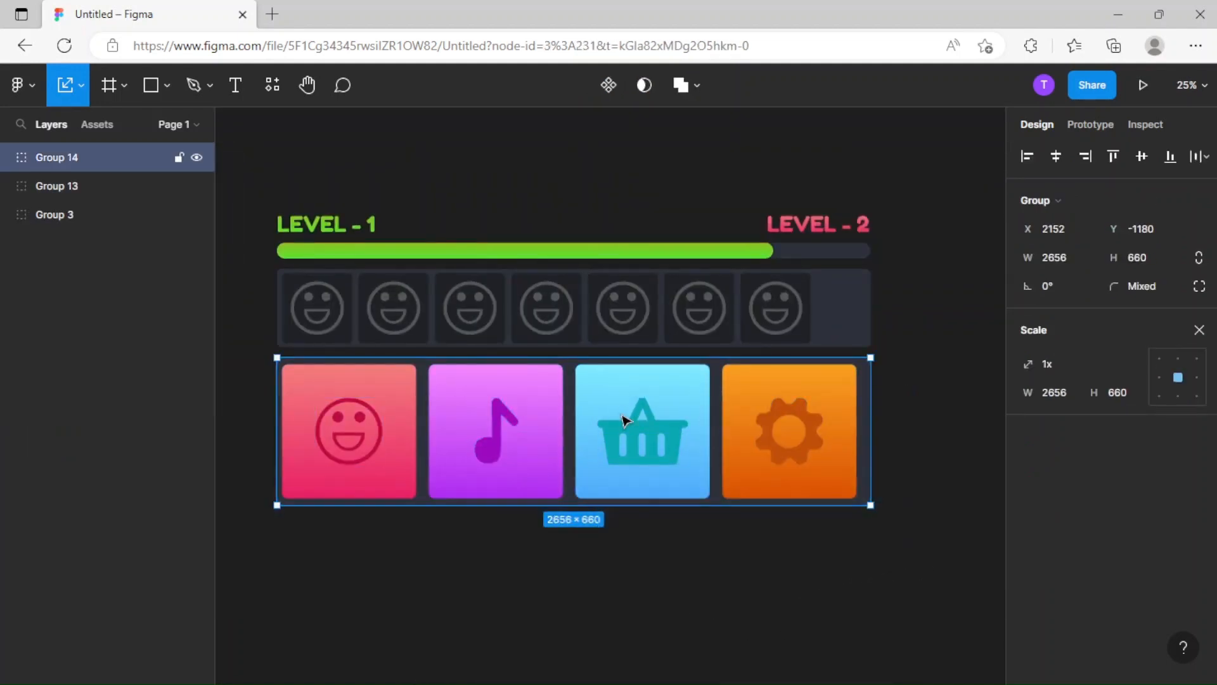
Reposition the colored squares group and the smiley tile panel to space the three rows about 63 apart.
left_click_drag(623, 420, 625, 420)
left_click_drag(614, 337, 626, 321)
left_click(733, 611)
Group the progress bar, smiley tile panel and colored squares together and move the group to X 2632, Y -1844.
scroll(722, 383, "right", 3)
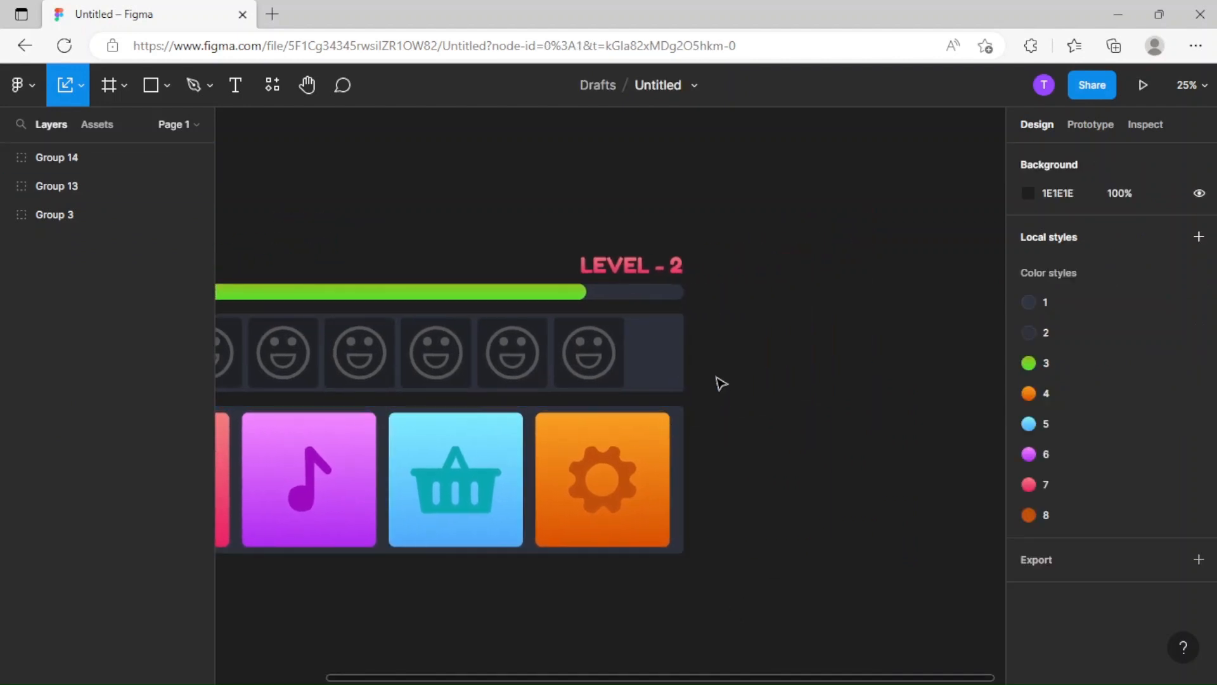
scroll(748, 375, "right", 1)
key("minus")
key("minus")
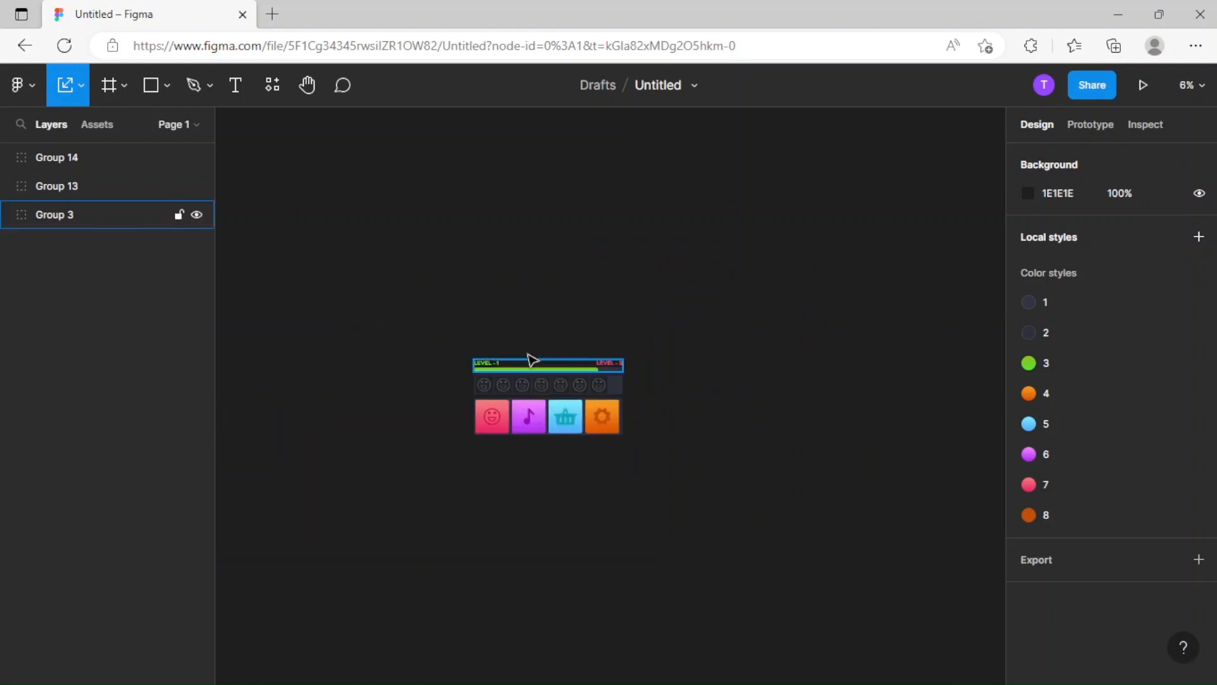
left_click_drag(681, 446, 779, 496)
key("ctrl+g")
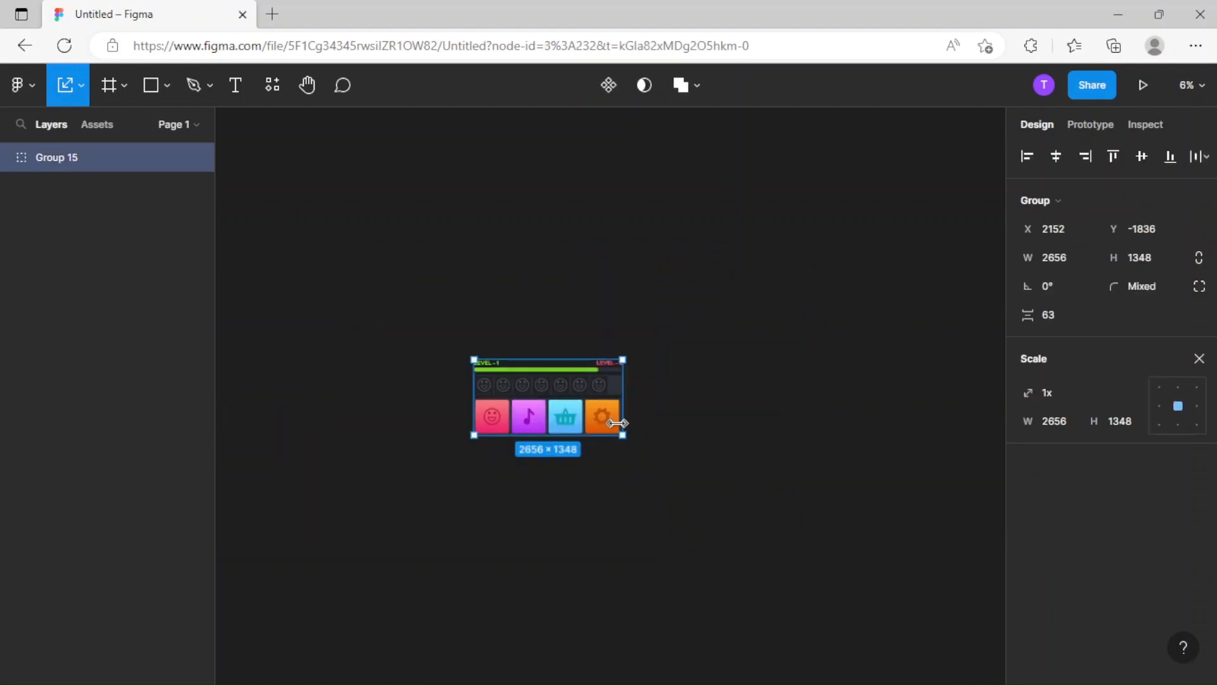
scroll(618, 405, "up", 3)
left_click_drag(524, 399, 580, 401)
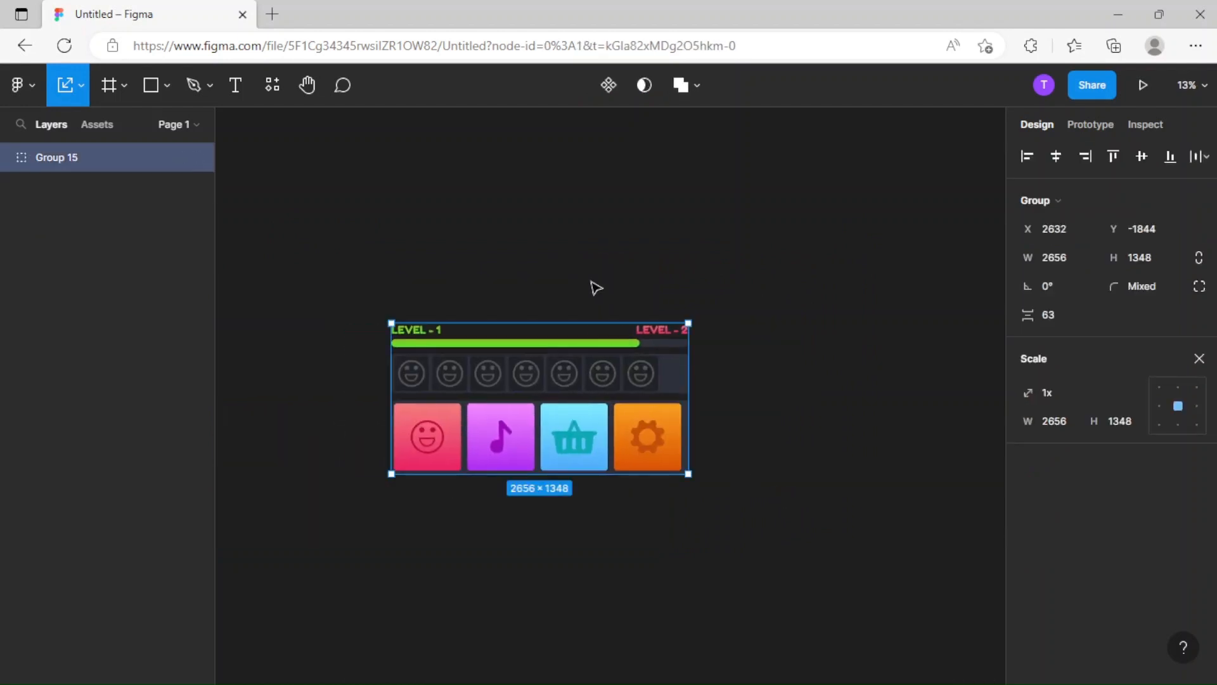